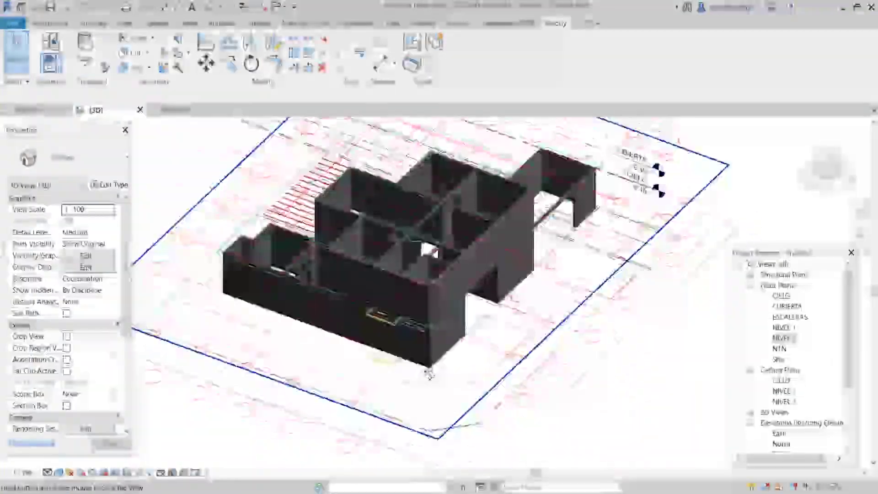
# Step: Orbit the 3D house view, then select and deselect the imported PISO 1 floor plan
pyautogui.moveTo(658, 184)
pyautogui.keyDown('shift'); pyautogui.mouseDown(button='middle')
pyautogui.moveTo(588, 133)
pyautogui.moveTo(623, 137)
pyautogui.moveTo(606, 245)
pyautogui.moveTo(549, 220)
pyautogui.mouseUp(button='middle'); pyautogui.keyUp('shift')
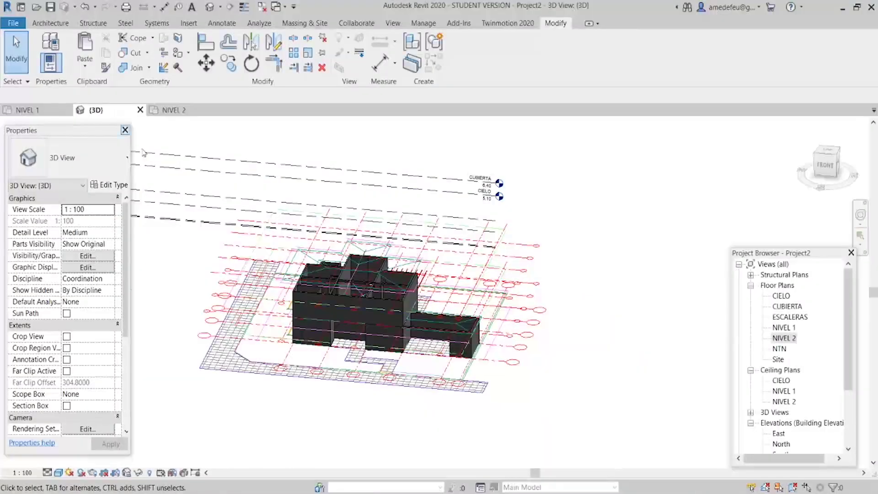
pyautogui.moveTo(307, 417)
pyautogui.keyDown('shift'); pyautogui.mouseDown(button='middle')
pyautogui.moveTo(376, 372)
pyautogui.moveTo(338, 431)
pyautogui.moveTo(390, 406)
pyautogui.moveTo(265, 333)
pyautogui.mouseUp(button='middle'); pyautogui.keyUp('shift')
pyautogui.click(255, 326)
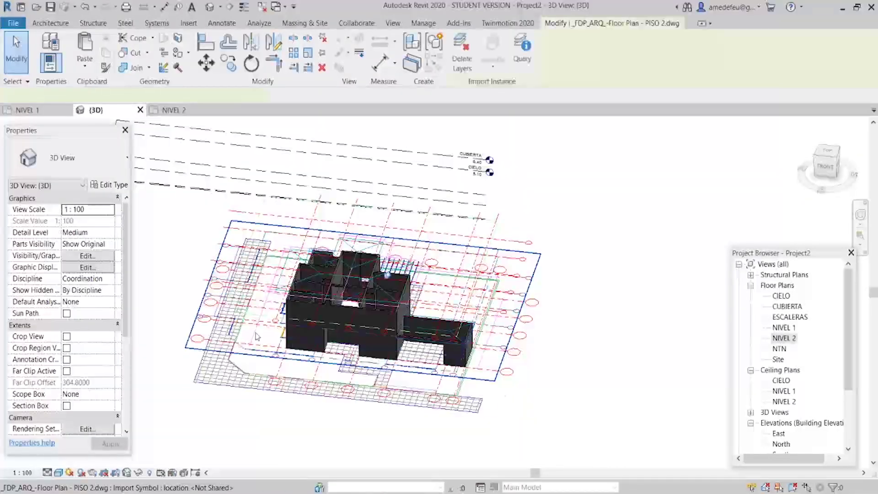
pyautogui.click(226, 314)
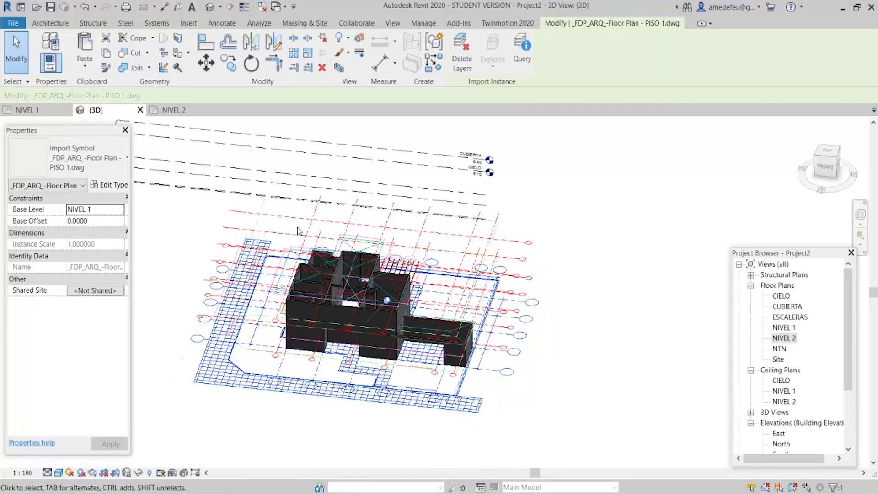
pyautogui.press('Escape')
# Step: Inspect another imported CAD drawing, then open the 3D view's Visibility/Graphic Overrides with VG
pyautogui.keyDown('shift'); pyautogui.moveTo(225, 315); pyautogui.dragTo(411, 397, button='middle'); pyautogui.keyUp('shift')
pyautogui.click(411, 397)
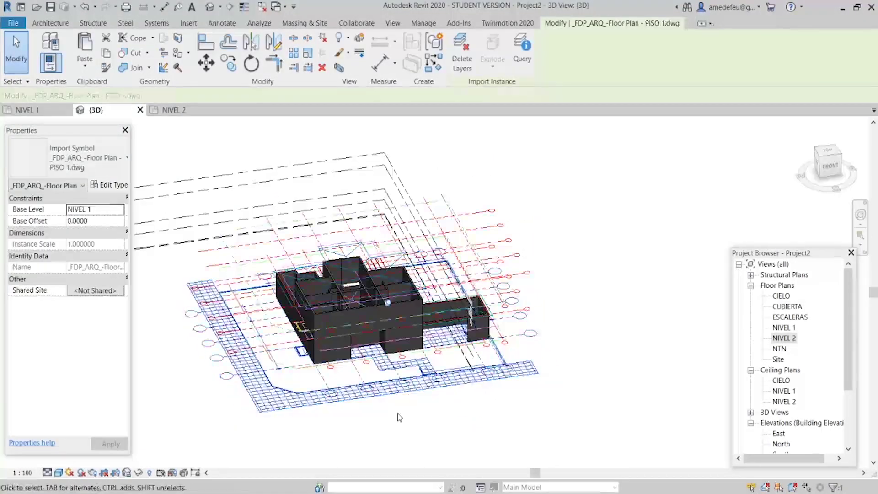
pyautogui.scroll(3, 395, 411)
pyautogui.press('Escape')
pyautogui.moveTo(393, 413); pyautogui.dragTo(457, 314, button='middle')
pyautogui.scroll(-3, 459, 329)
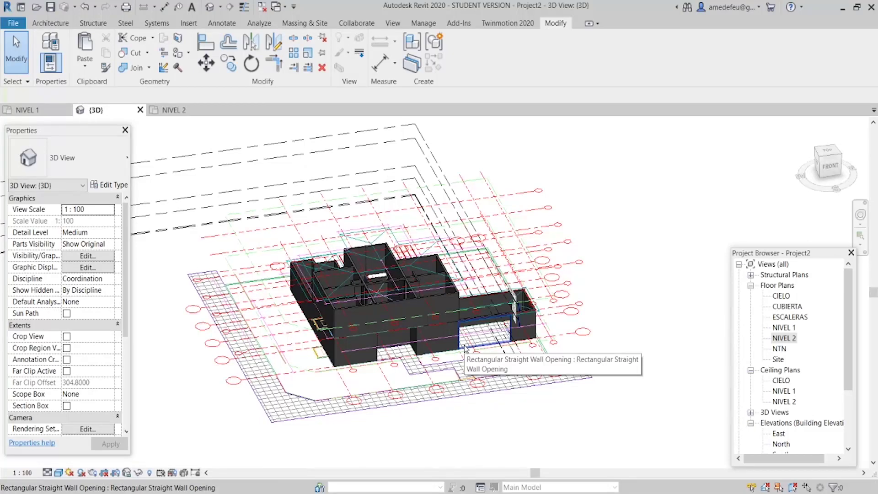
pyautogui.press('v')
pyautogui.press('g')
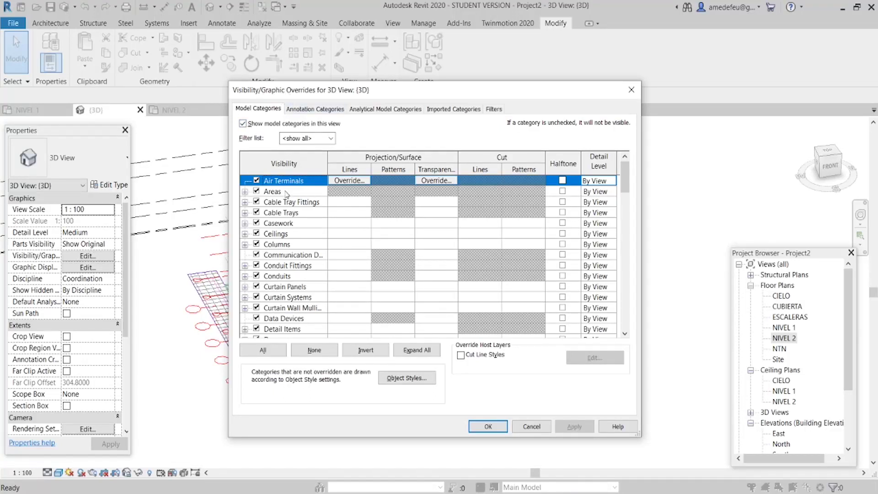
pyautogui.click(264, 110)
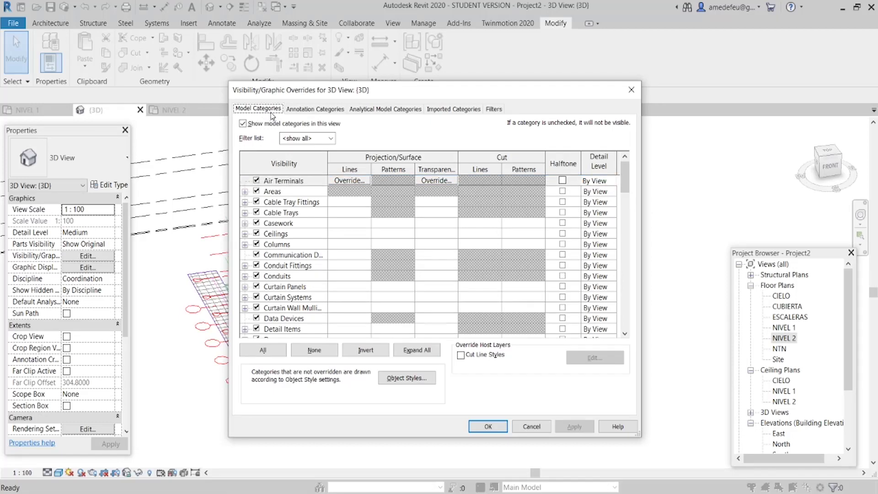
pyautogui.click(309, 110)
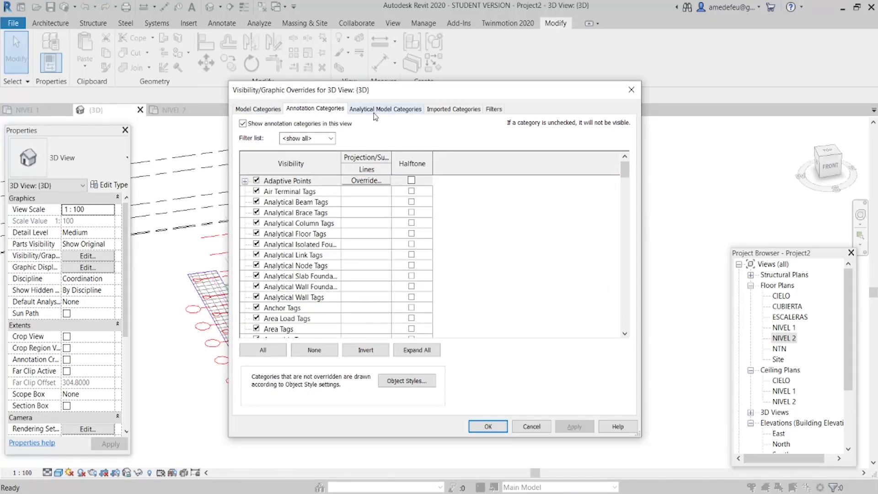
pyautogui.click(374, 110)
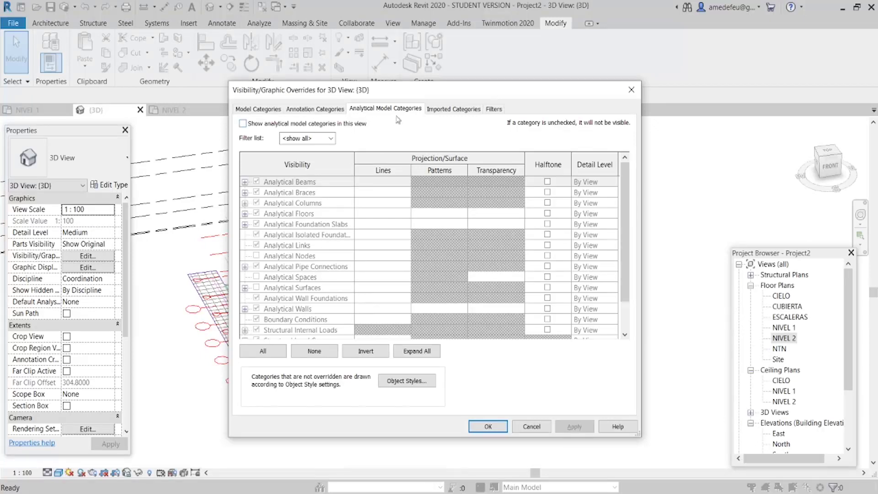
pyautogui.click(437, 114)
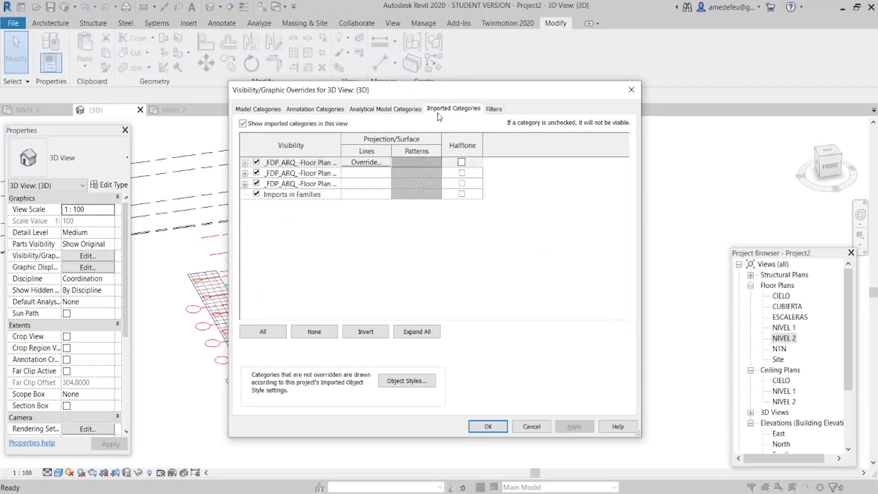
pyautogui.click(493, 109)
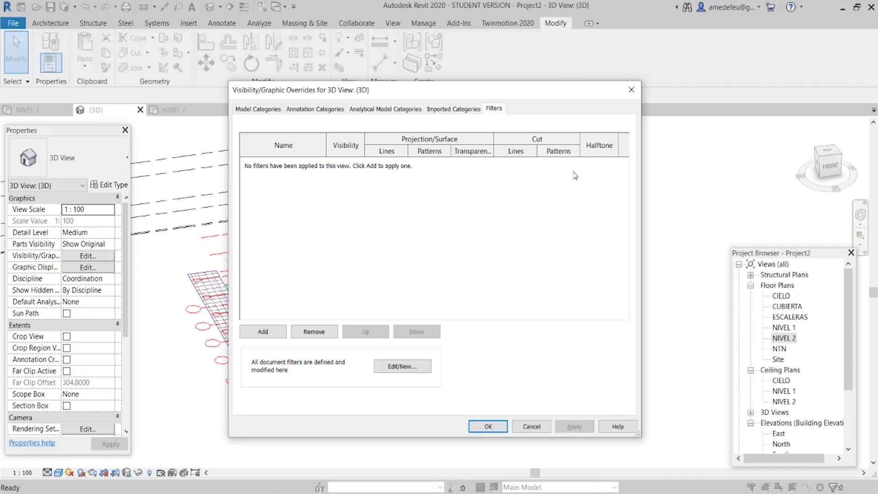
pyautogui.click(245, 109)
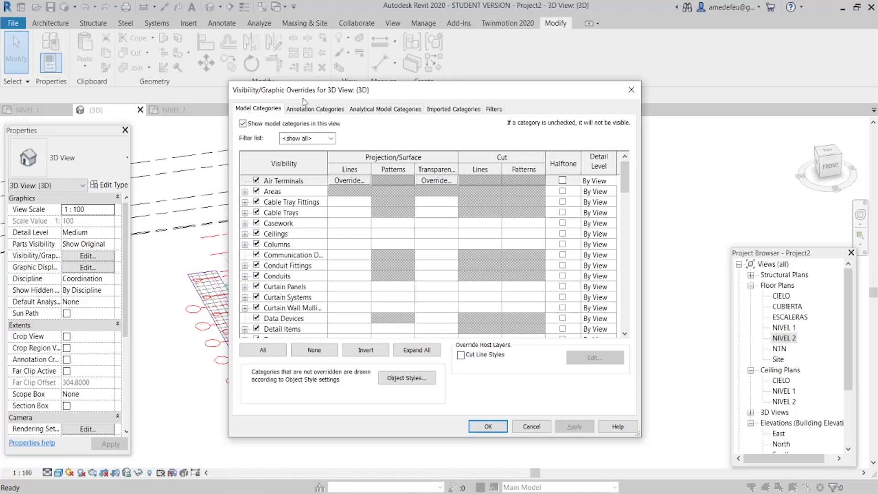
pyautogui.click(498, 109)
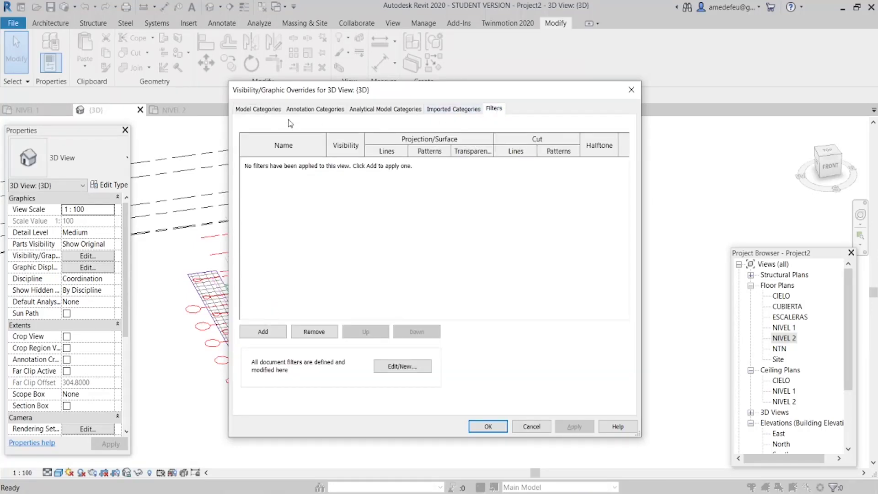
pyautogui.click(267, 111)
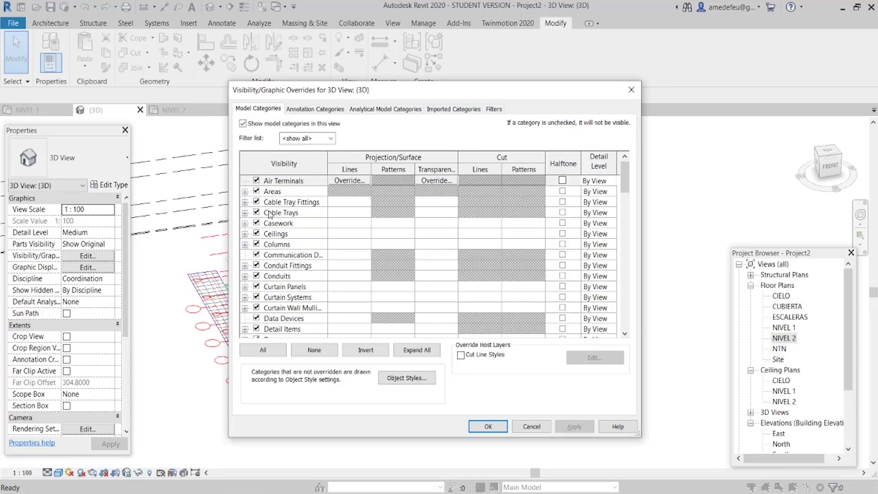
# Step: Uncheck the Walls model category for the 3D view and confirm with OK
pyautogui.moveTo(324, 95); pyautogui.dragTo(463, 98)
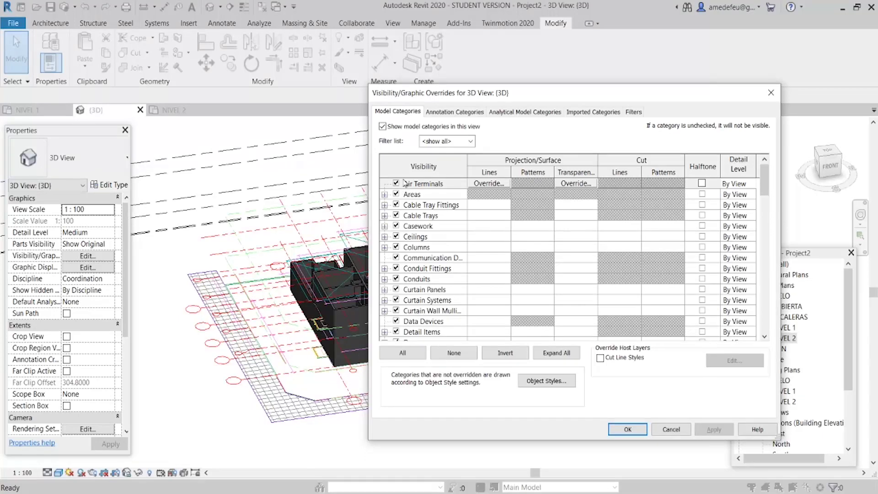
pyautogui.scroll(-2, 395, 270)
pyautogui.scroll(-2, 395, 297)
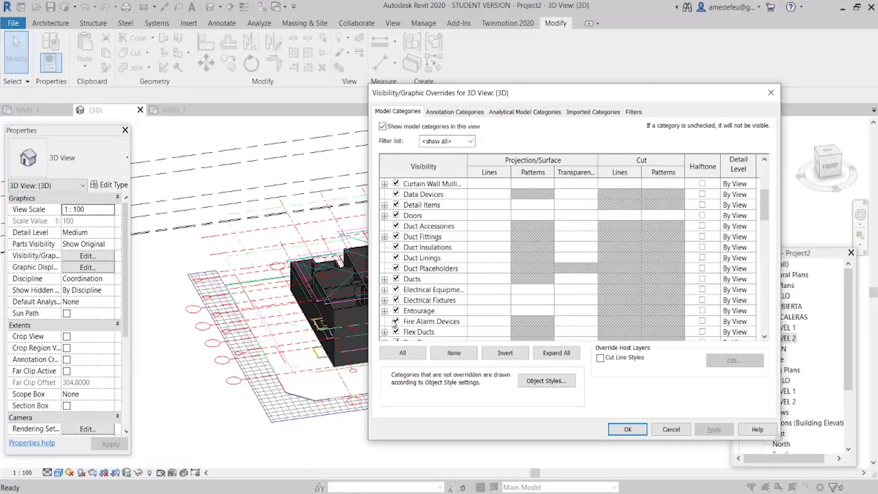
pyautogui.scroll(-2, 395, 322)
pyautogui.scroll(-2, 394, 322)
pyautogui.scroll(-2, 411, 294)
pyautogui.scroll(-2, 414, 300)
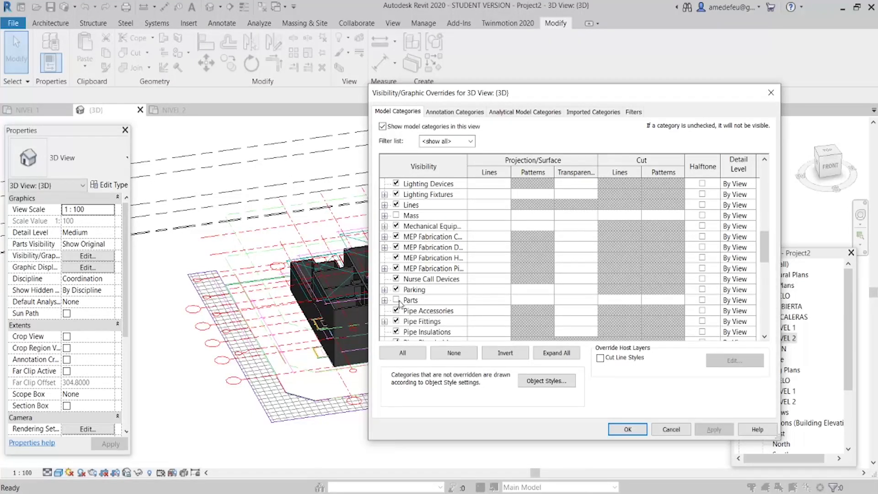
pyautogui.scroll(-1, 400, 303)
pyautogui.scroll(-2, 399, 305)
pyautogui.scroll(-1, 397, 299)
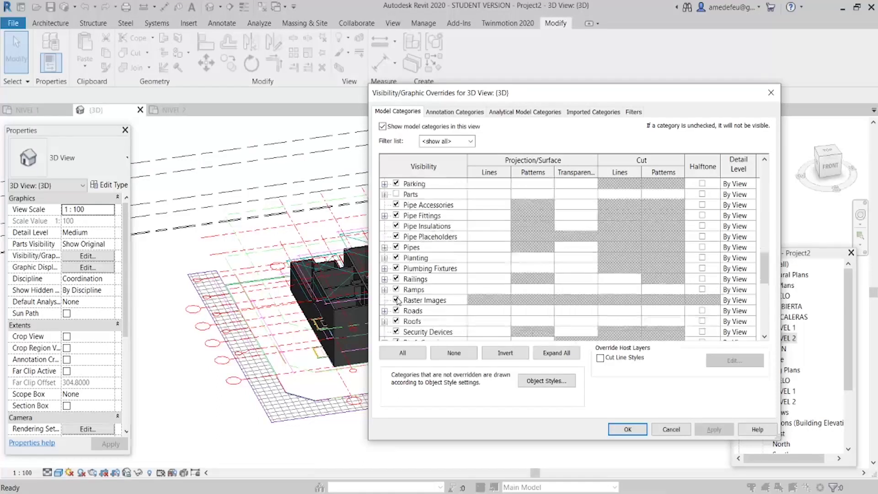
pyautogui.scroll(-1, 397, 300)
pyautogui.click(418, 300)
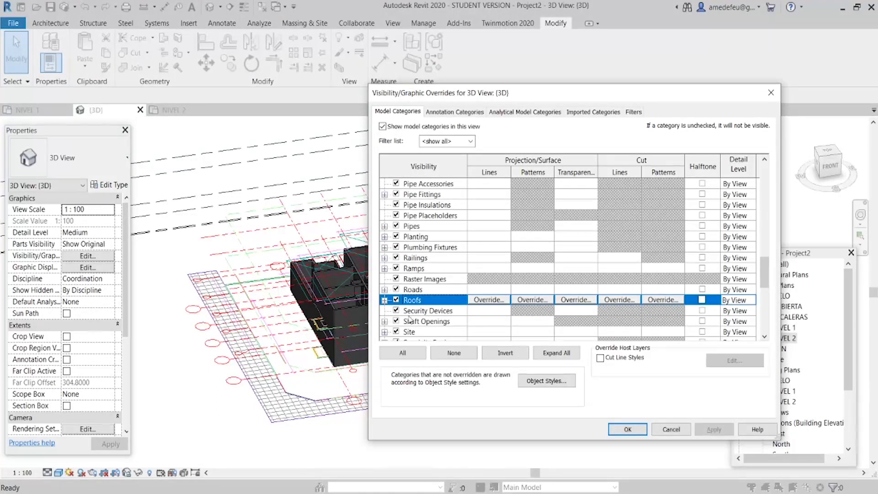
pyautogui.scroll(-7, 432, 321)
pyautogui.click(432, 321)
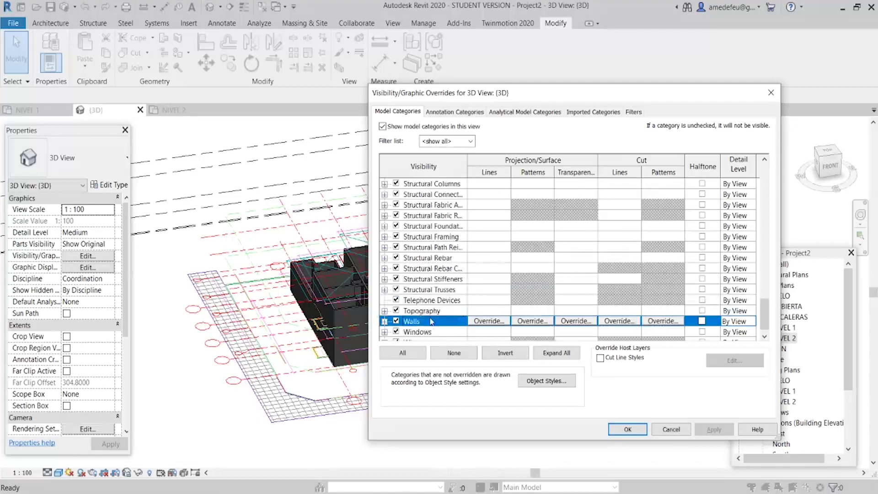
pyautogui.click(396, 321)
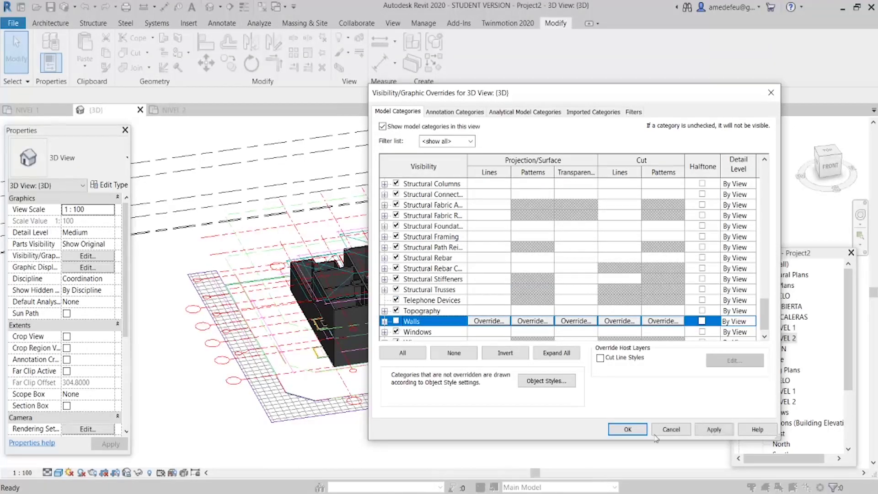
pyautogui.click(627, 429)
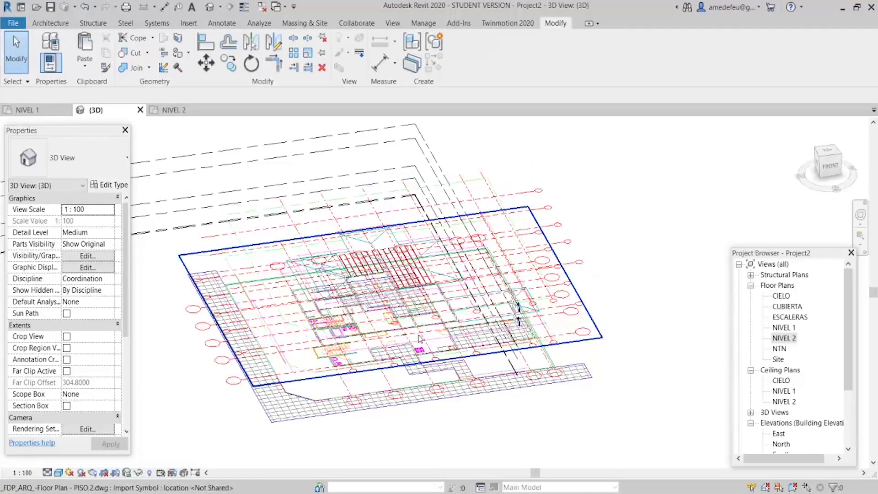
pyautogui.press('v')
pyautogui.press('v')
pyautogui.click(412, 313)
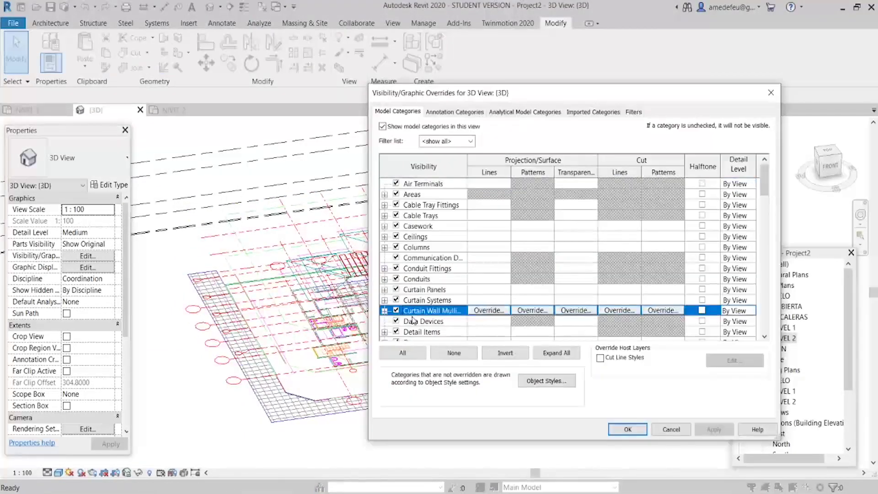
pyautogui.press('w')
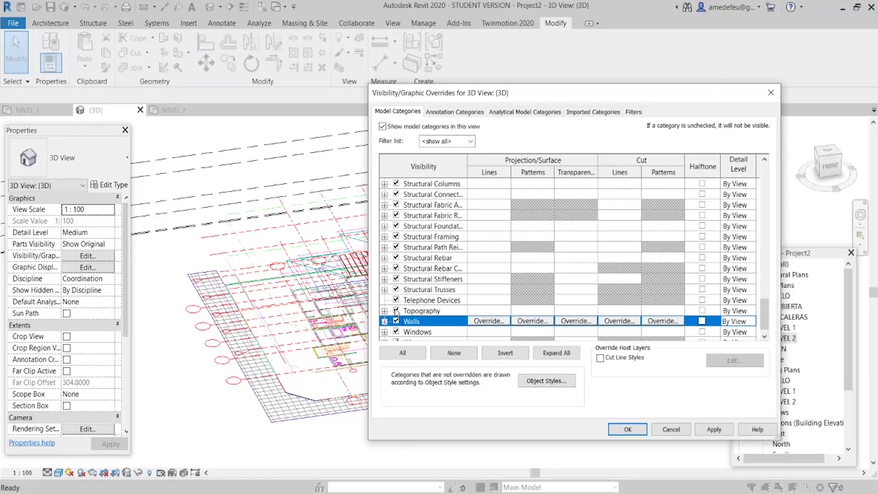
pyautogui.click(435, 113)
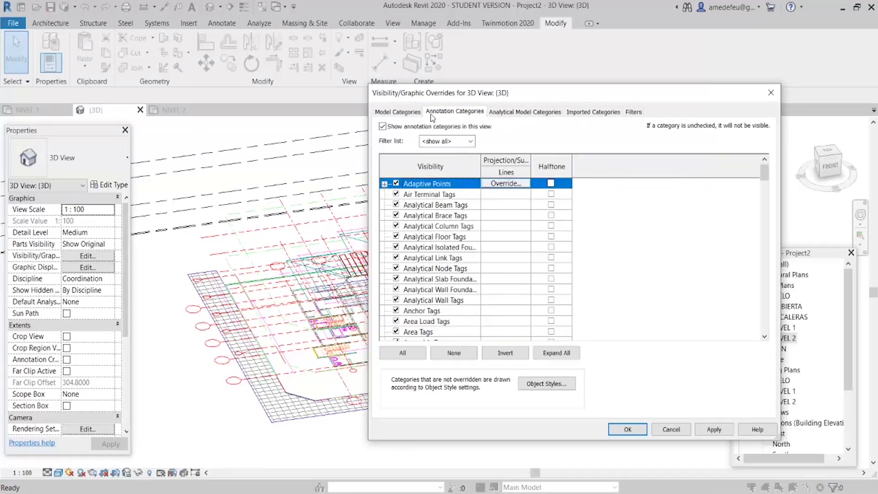
pyautogui.click(438, 272)
pyautogui.press('g')
pyautogui.scroll(-1, 439, 274)
pyautogui.press('g')
pyautogui.press('g')
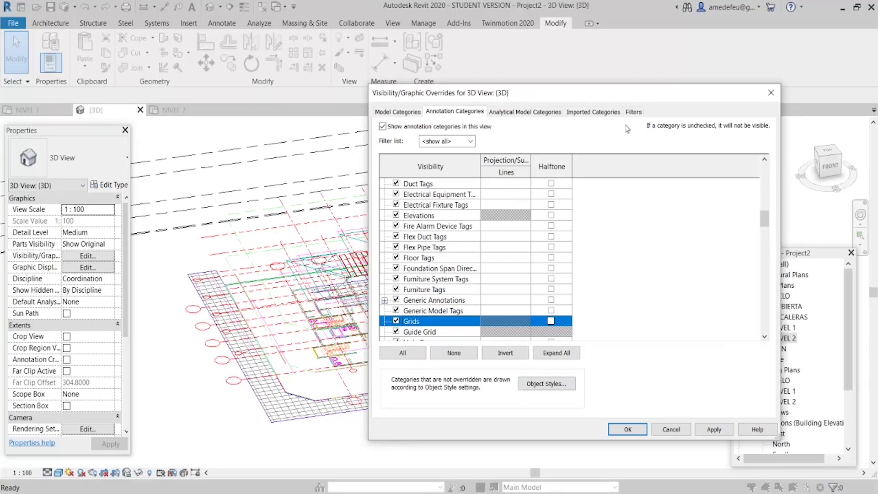
pyautogui.click(770, 93)
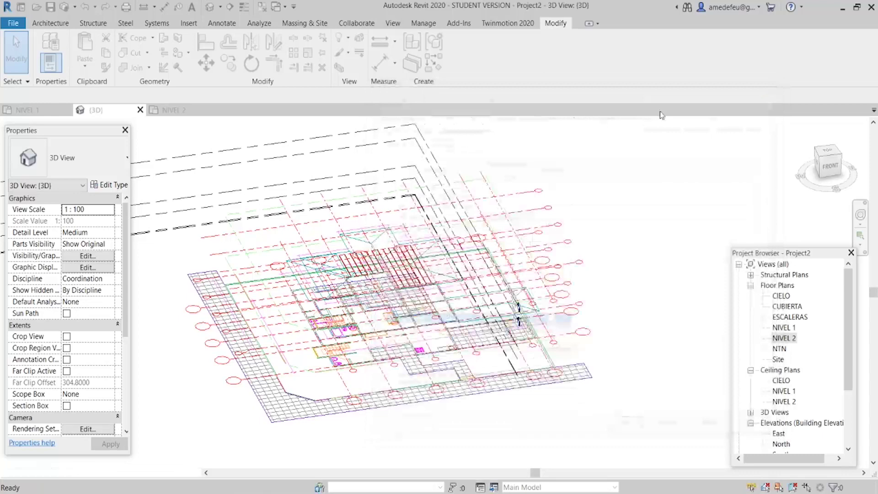
pyautogui.click(187, 112)
# Step: Select grid lines D and E in the NIVEL 2 floor plan
pyautogui.scroll(-4, 503, 274)
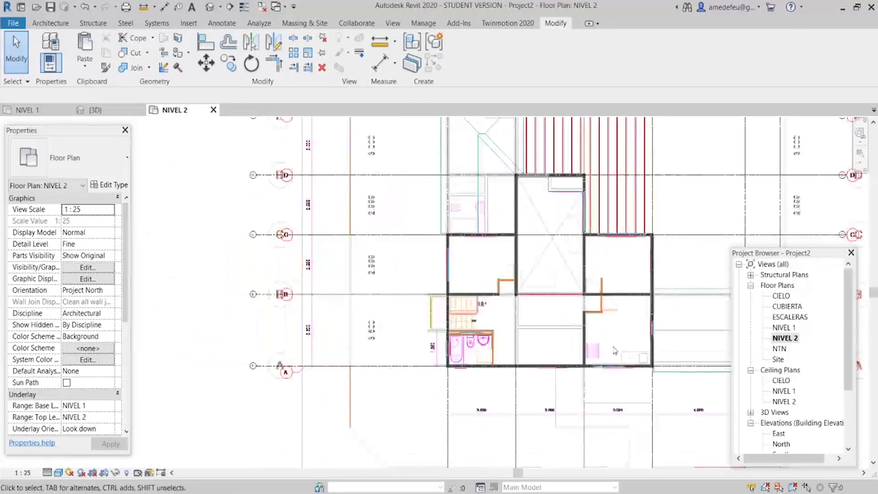
pyautogui.scroll(3, 346, 174)
pyautogui.click(340, 256)
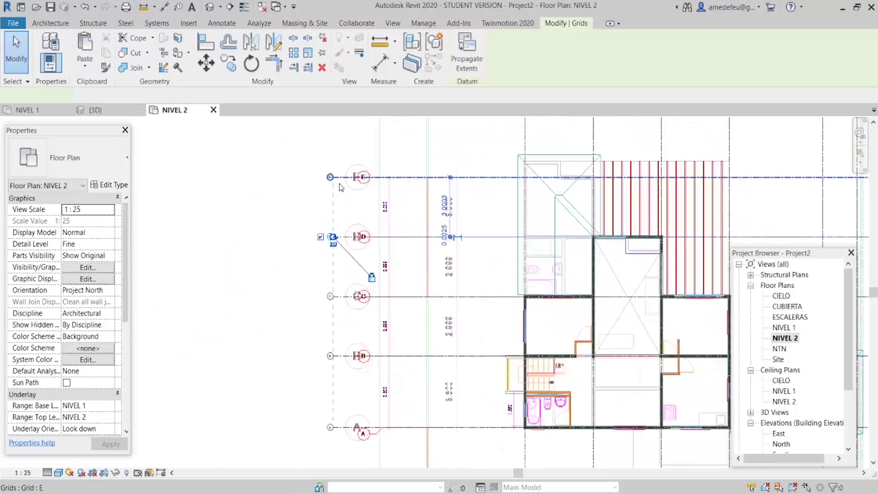
pyautogui.scroll(2, 340, 178)
pyautogui.click(341, 176)
# Step: Uncheck the Grids annotation category in NIVEL 2's visibility overrides and confirm with OK
pyautogui.press('v')
pyautogui.press('g')
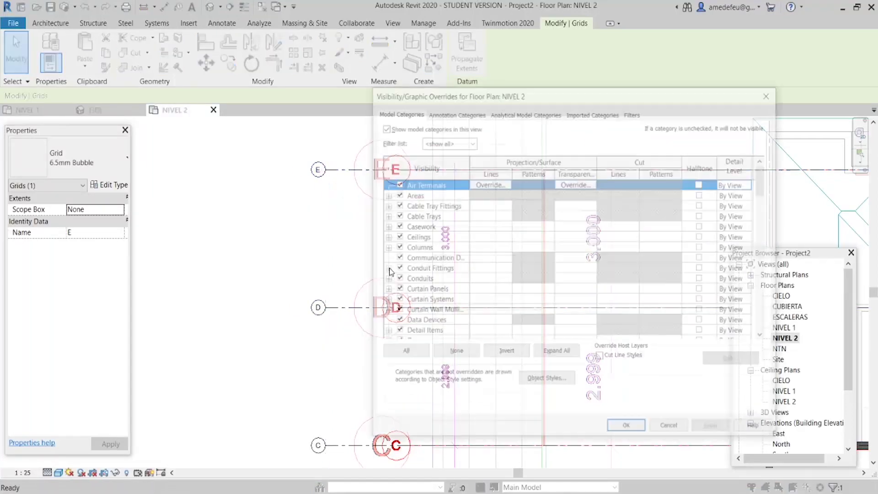
pyautogui.moveTo(629, 94); pyautogui.dragTo(514, 94)
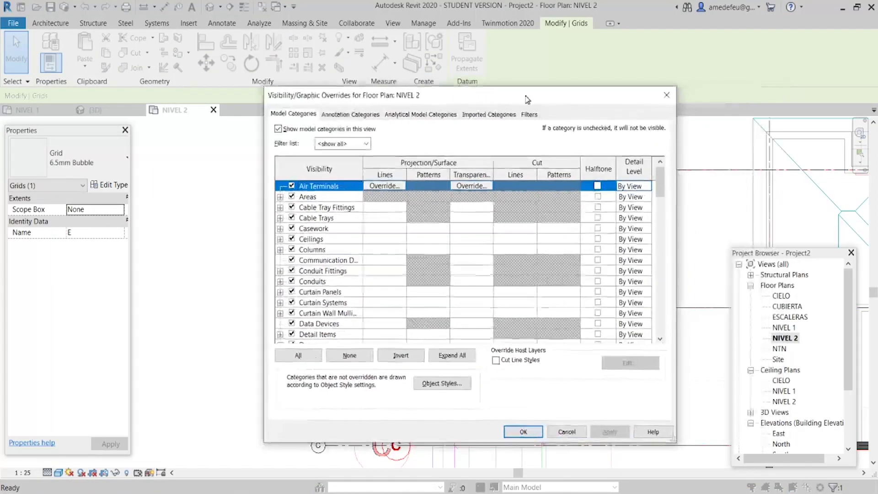
pyautogui.click(341, 111)
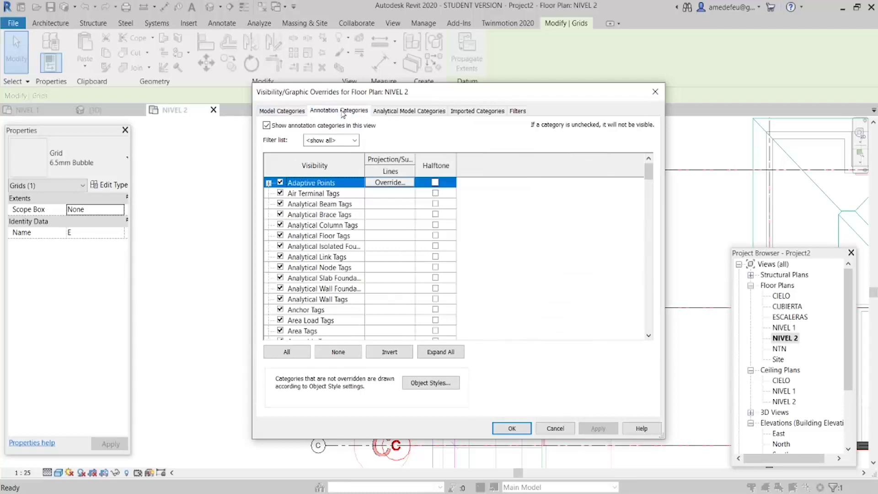
pyautogui.click(328, 256)
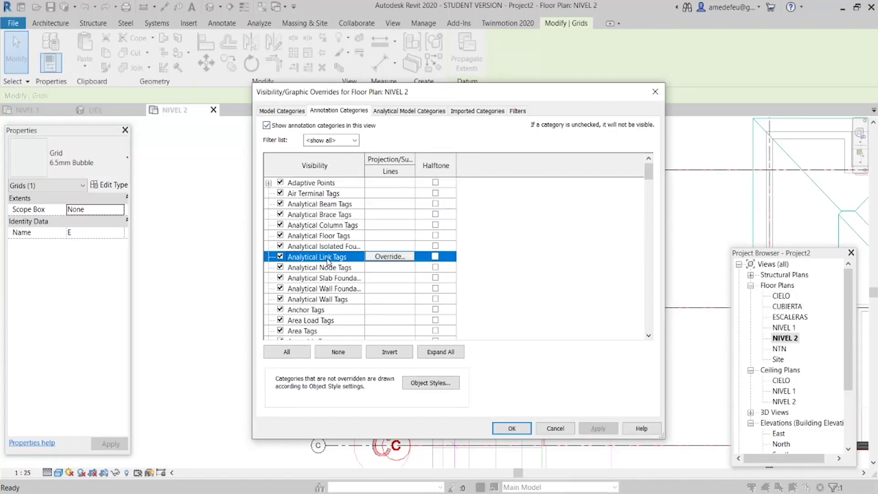
pyautogui.press('g')
pyautogui.scroll(-1, 327, 261)
pyautogui.scroll(-1, 328, 261)
pyautogui.click(280, 299)
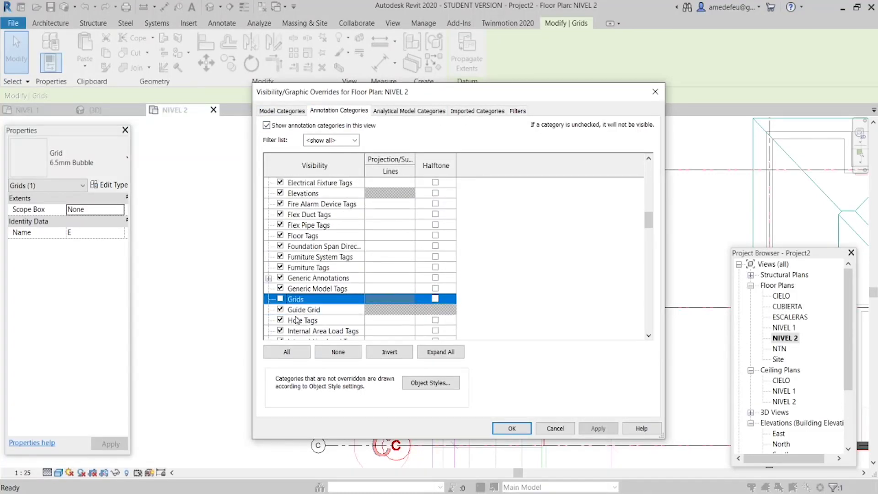
pyautogui.click(511, 427)
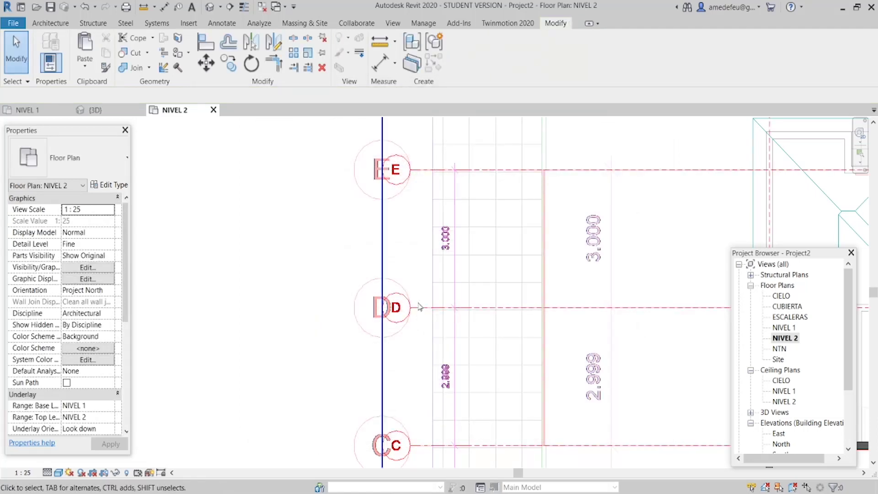
# Step: Zoom NIVEL 2 out to its full extent showing the top grid bubbles, then reopen visibility overrides
pyautogui.scroll(-2, 413, 334)
pyautogui.scroll(-2, 413, 334)
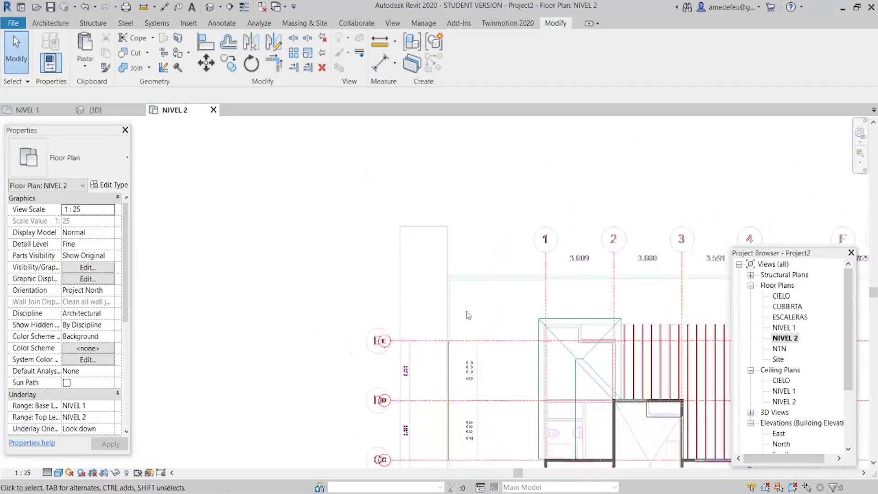
pyautogui.moveTo(589, 324); pyautogui.dragTo(270, 212, button='middle')
pyautogui.scroll(-2, 326, 251)
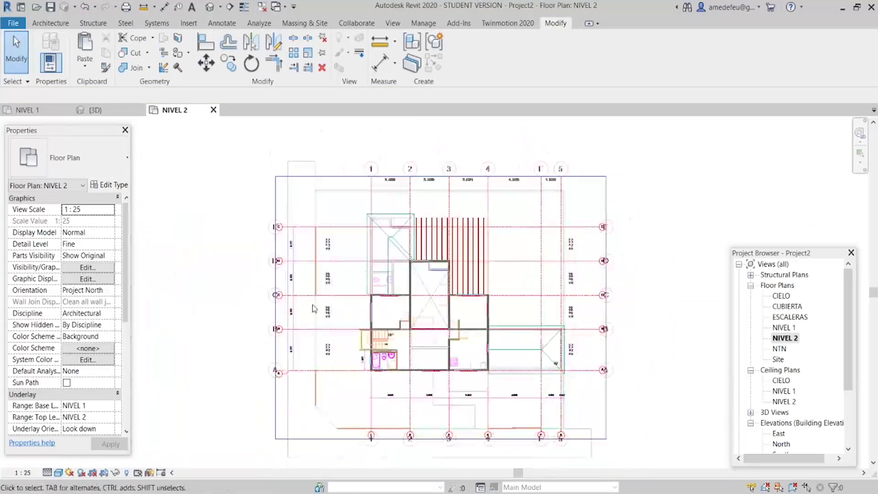
pyautogui.scroll(-1, 326, 251)
pyautogui.scroll(-1, 327, 251)
pyautogui.press('v')
pyautogui.press('v')
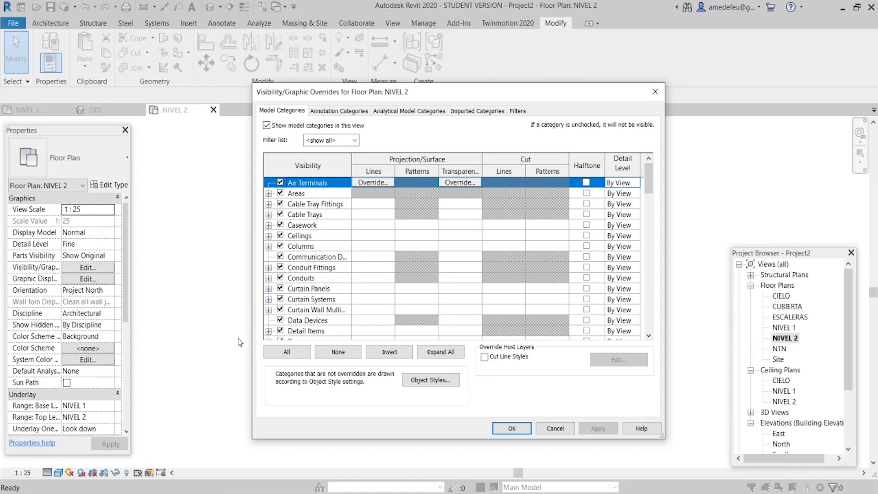
# Step: Re-check the Grids annotation category in NIVEL 2 and confirm with OK
pyautogui.click(341, 111)
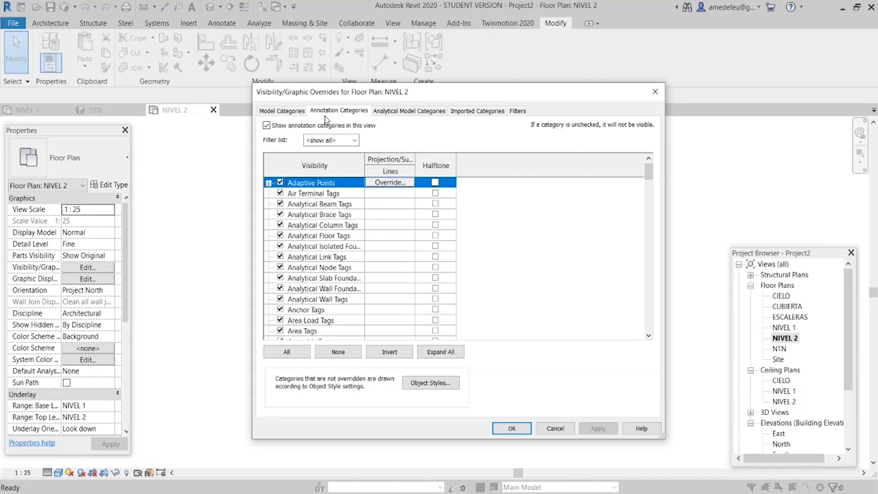
pyautogui.click(312, 257)
pyautogui.scroll(-8, 313, 257)
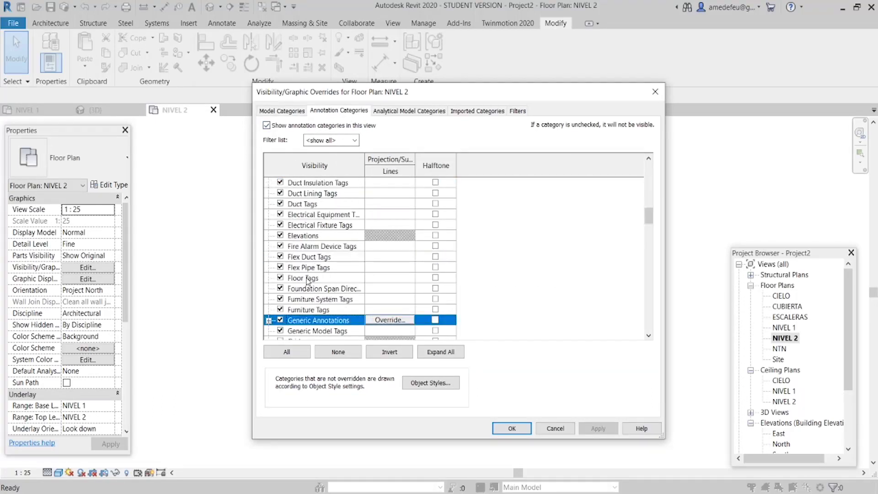
pyautogui.scroll(-2, 309, 281)
pyautogui.scroll(-1, 309, 281)
pyautogui.click(283, 302)
pyautogui.click(502, 428)
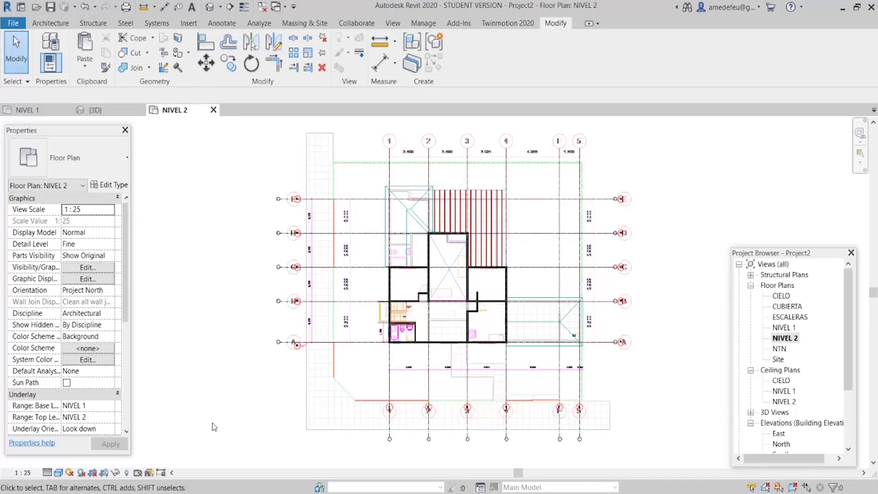
# Step: Switch to the {3D} view and open its Visibility/Graphic Overrides with VG
pyautogui.click(93, 110)
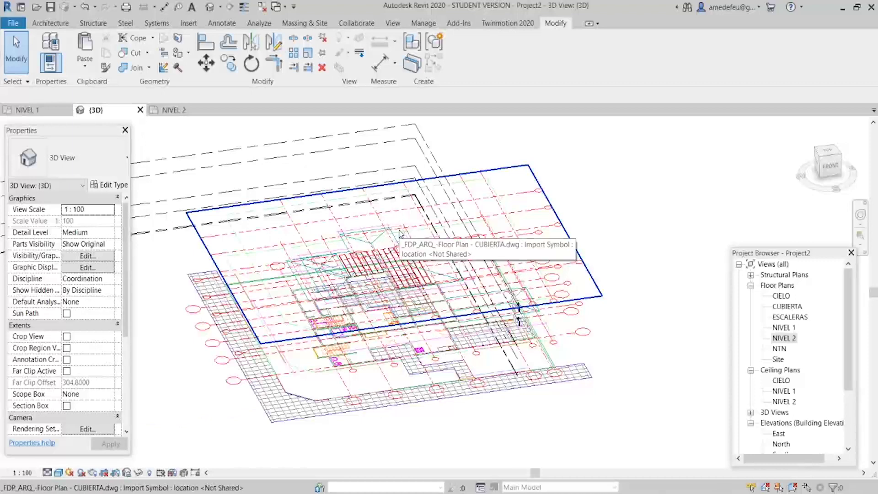
pyautogui.press('v')
pyautogui.press('g')
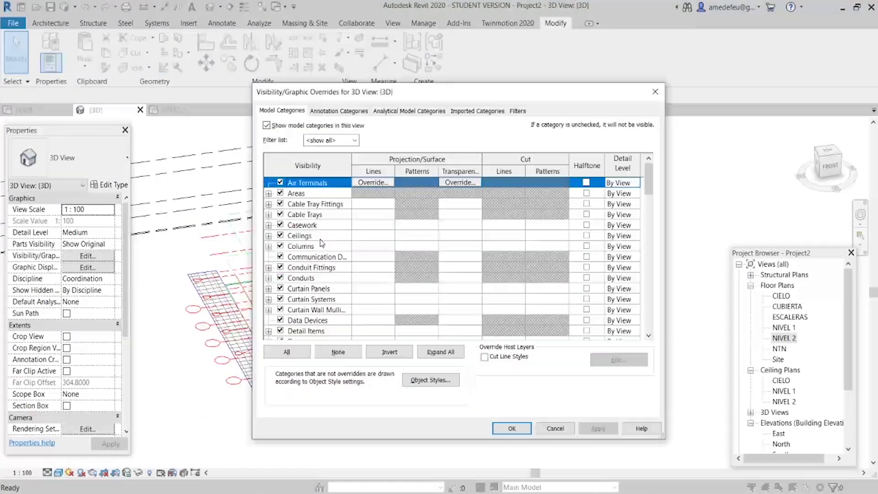
# Step: Turn the Walls model category back on in the 3D view
pyautogui.click(304, 236)
pyautogui.press('w')
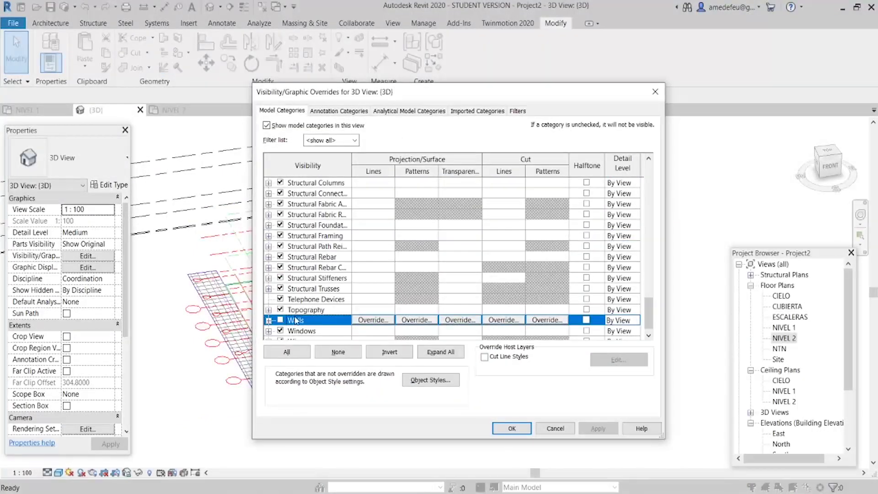
pyautogui.click(280, 319)
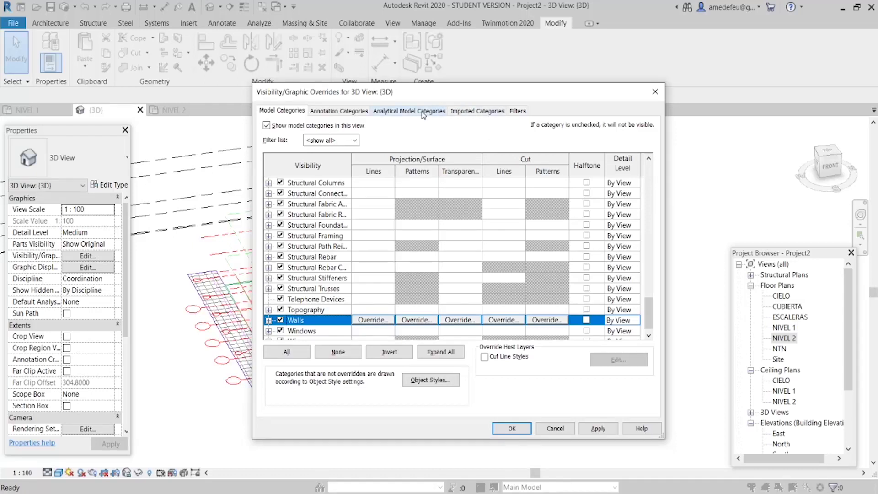
# Step: Hide the imported FDP_ARQ PISO DWGs and Imports in Families, then confirm with OK
pyautogui.click(485, 114)
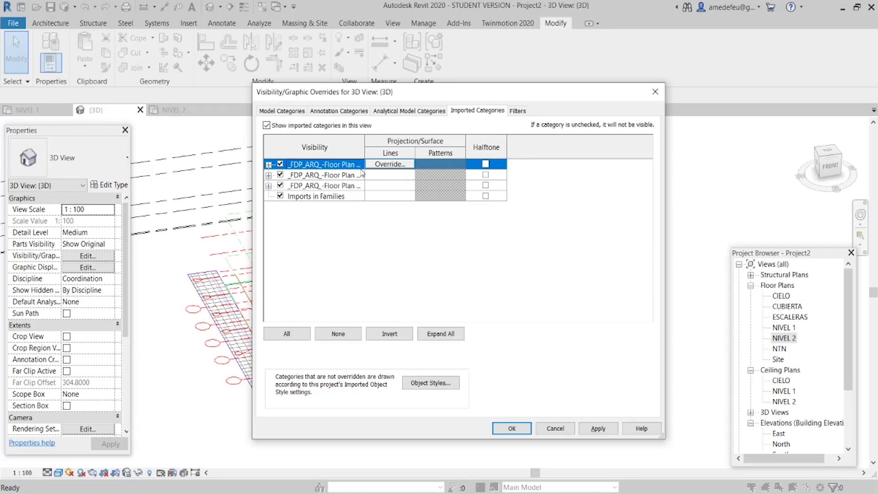
pyautogui.moveTo(424, 152); pyautogui.dragTo(419, 152)
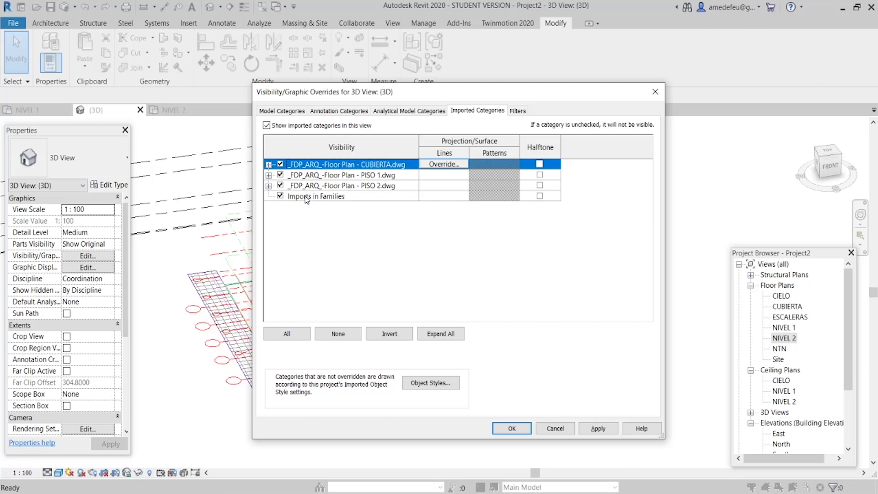
pyautogui.click(280, 175)
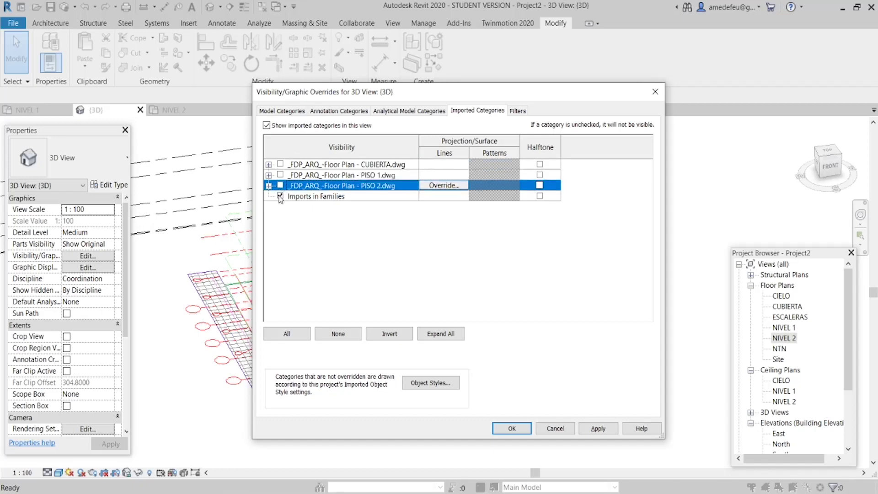
pyautogui.click(280, 196)
pyautogui.click(495, 429)
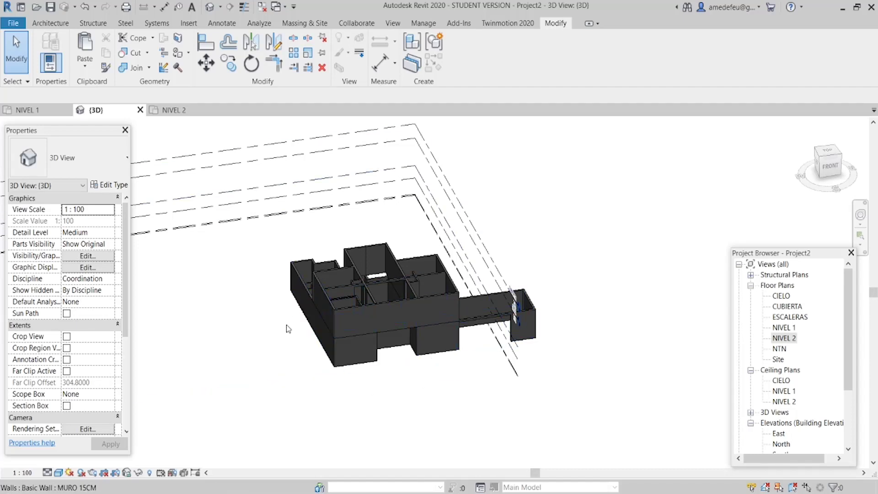
# Step: Orbit the 3D view to inspect the house walls from the front-right
pyautogui.moveTo(353, 299)
pyautogui.keyDown('shift'); pyautogui.mouseDown(button='middle')
pyautogui.moveTo(440, 372)
pyautogui.moveTo(589, 368)
pyautogui.moveTo(363, 368)
pyautogui.moveTo(342, 298)
pyautogui.mouseUp(button='middle'); pyautogui.keyUp('shift')
pyautogui.scroll(3, 342, 298)
pyautogui.scroll(2, 503, 362)
pyautogui.moveTo(440, 360)
pyautogui.keyDown('shift'); pyautogui.mouseDown(button='middle')
pyautogui.moveTo(358, 355)
pyautogui.moveTo(337, 294)
pyautogui.moveTo(352, 327)
pyautogui.moveTo(363, 282)
pyautogui.moveTo(404, 265)
pyautogui.moveTo(544, 349)
pyautogui.moveTo(595, 348)
pyautogui.moveTo(447, 412)
pyautogui.moveTo(355, 413)
pyautogui.moveTo(429, 409)
pyautogui.mouseUp(button='middle'); pyautogui.keyUp('shift')
# Step: Review the NIVEL 2 floor plan, panning it slightly left
pyautogui.click(170, 110)
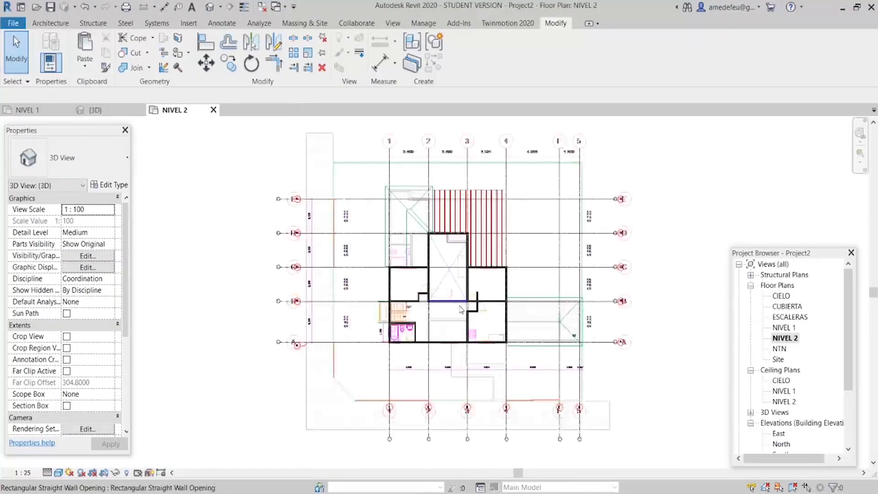
pyautogui.scroll(4, 477, 307)
pyautogui.scroll(-4, 477, 307)
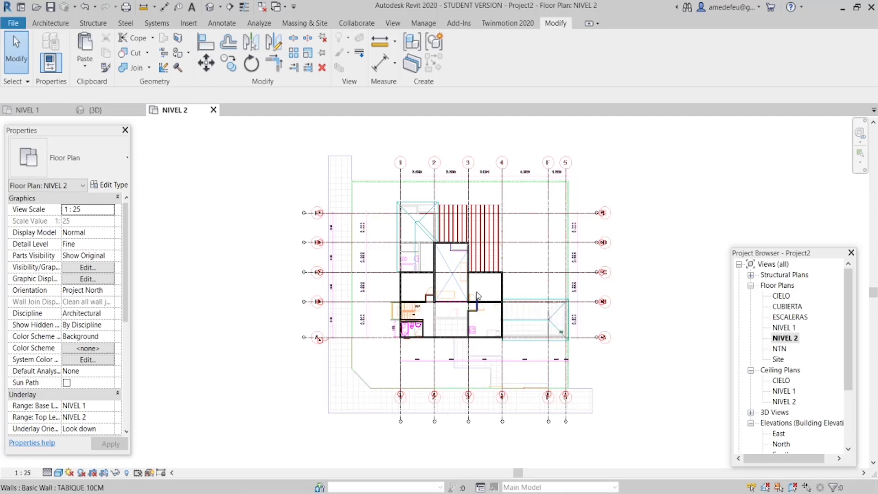
pyautogui.moveTo(471, 305); pyautogui.dragTo(399, 314, button='middle')
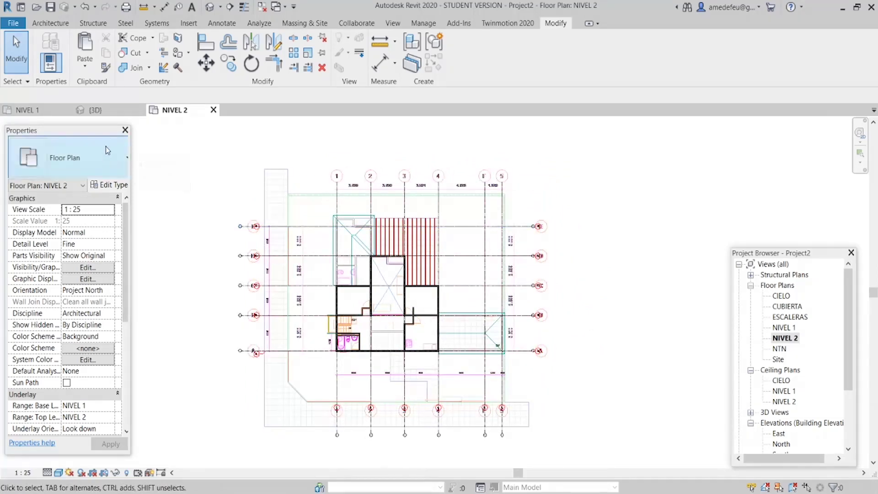
# Step: Open the NIVEL 1 floor plan and set its visual style to Shaded
pyautogui.click(27, 110)
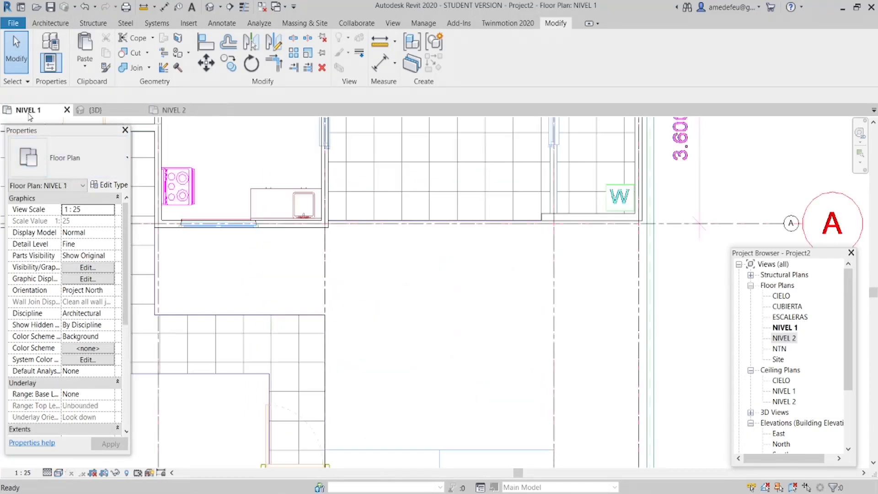
pyautogui.scroll(-2, 549, 292)
pyautogui.scroll(-2, 548, 291)
pyautogui.scroll(-2, 548, 291)
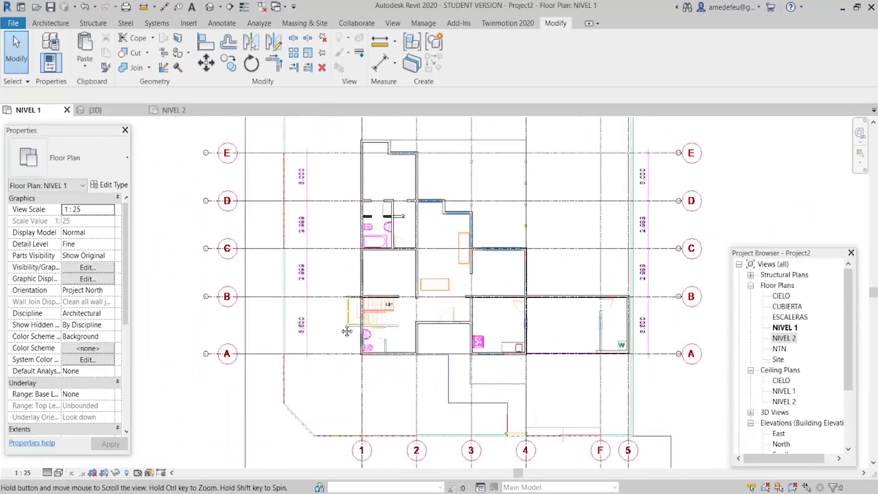
pyautogui.click(61, 476)
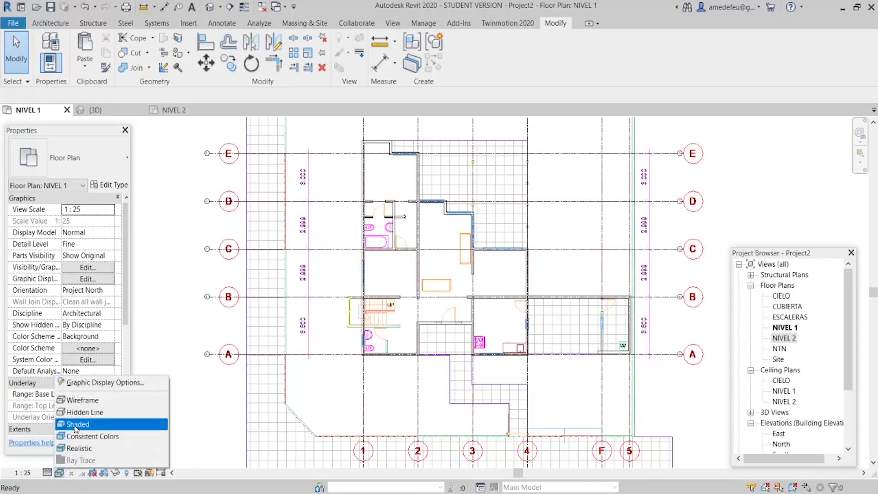
pyautogui.click(91, 421)
pyautogui.moveTo(411, 300); pyautogui.dragTo(400, 382, button='middle')
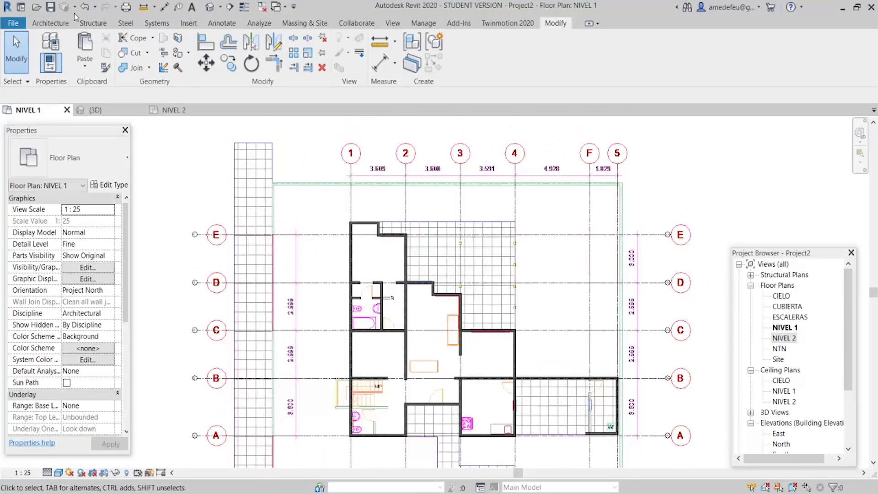
pyautogui.click(51, 23)
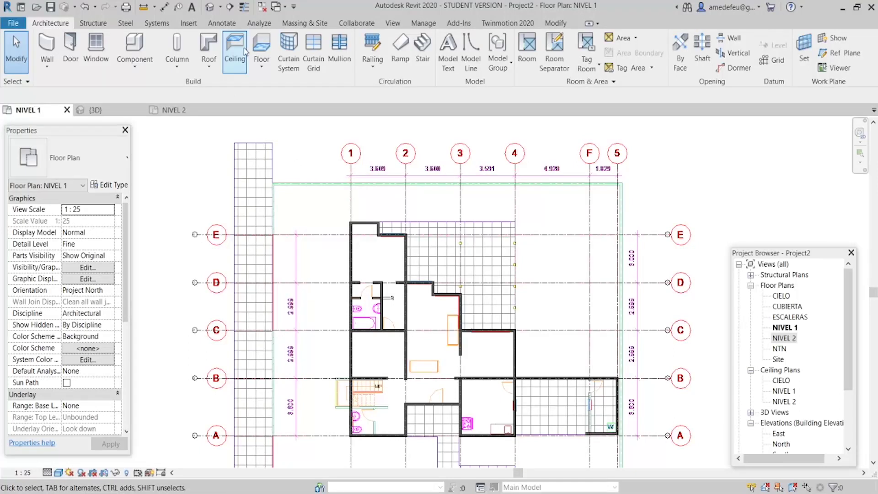
# Step: Start a new NIVEL 1 floor and sketch a rectangular boundary around the house
pyautogui.click(260, 48)
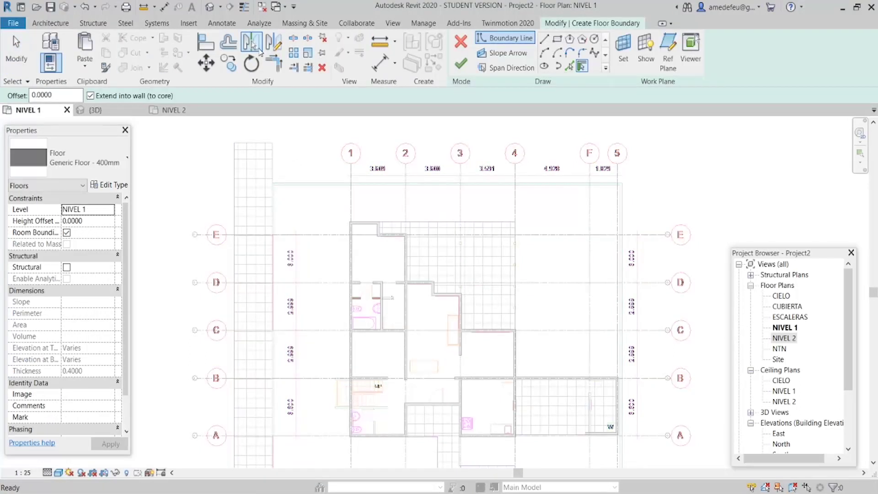
pyautogui.click(556, 40)
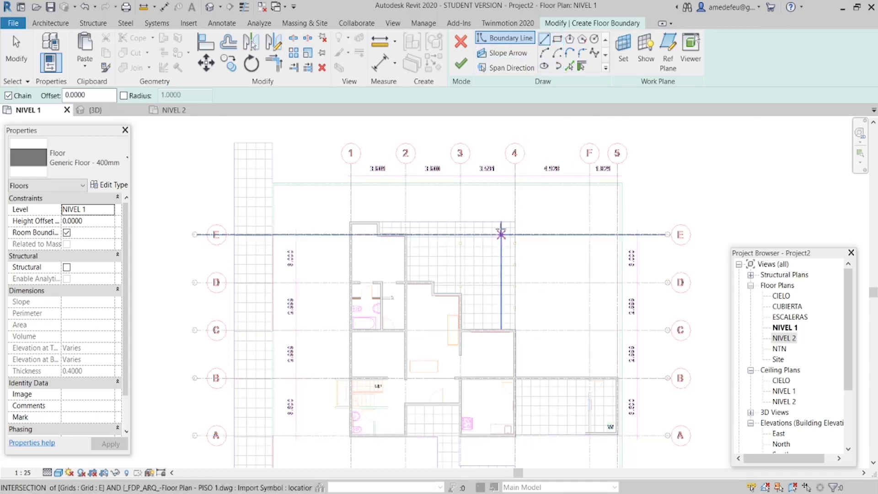
pyautogui.click(551, 231)
pyautogui.press('Escape')
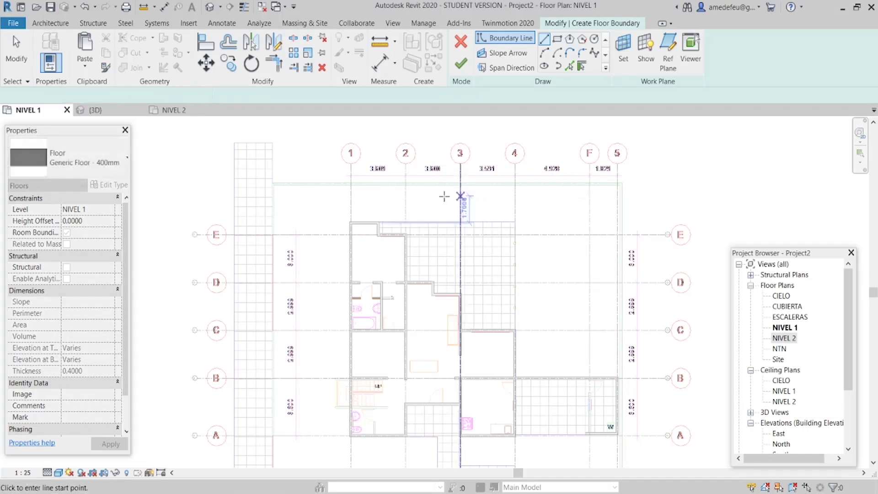
pyautogui.click(558, 39)
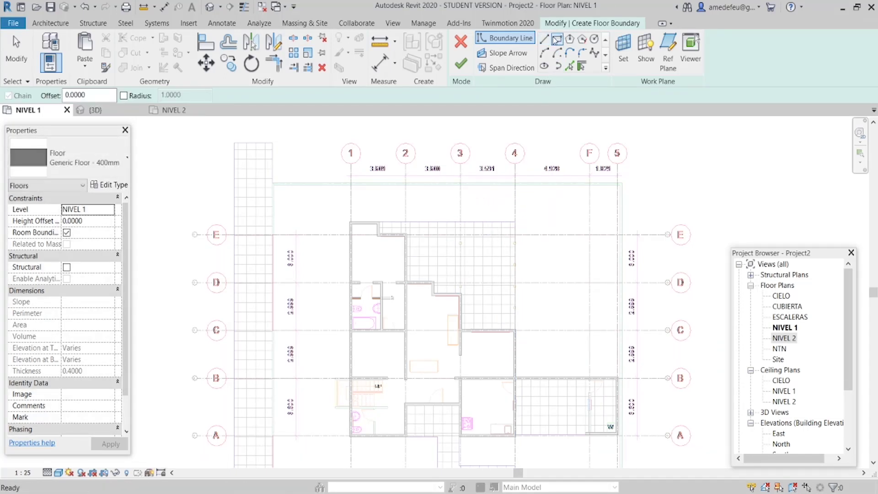
pyautogui.moveTo(512, 418); pyautogui.dragTo(522, 347, button='middle')
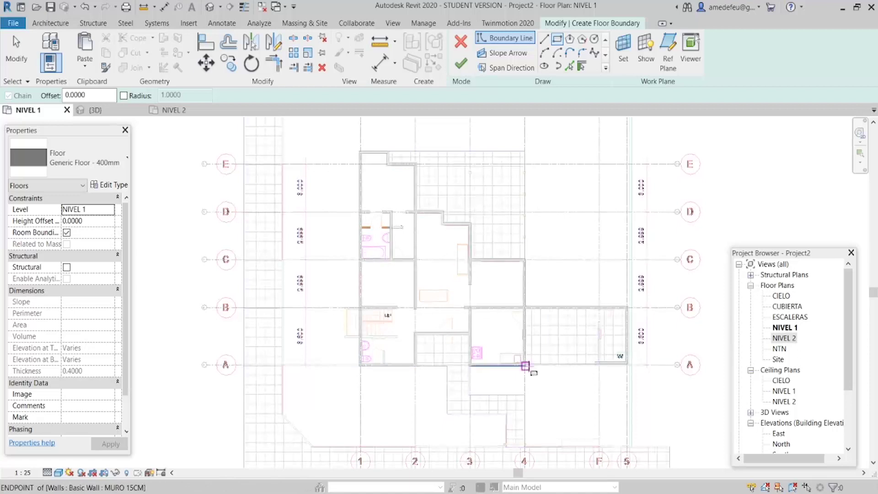
pyautogui.scroll(2, 533, 364)
pyautogui.click(520, 357)
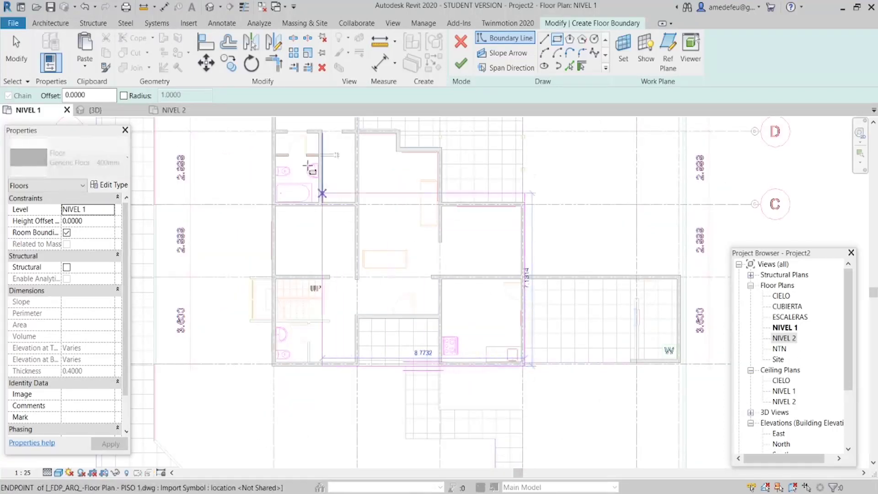
pyautogui.scroll(2, 319, 309)
pyautogui.scroll(-2, 331, 308)
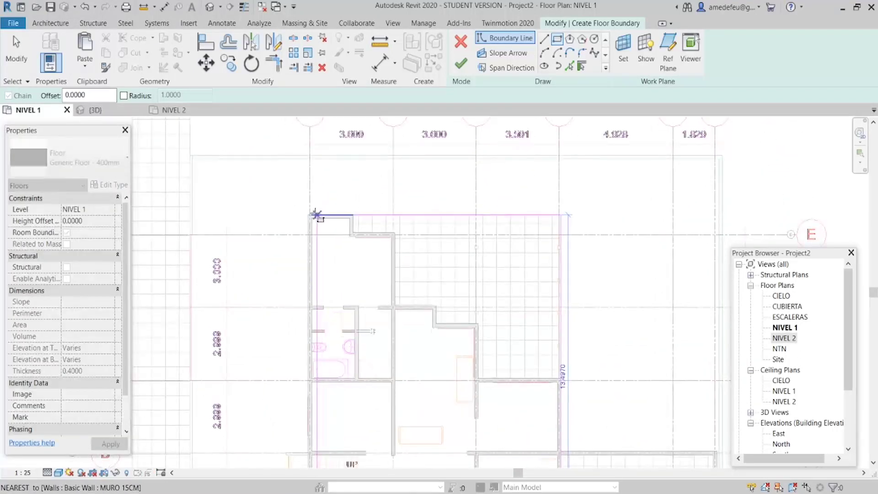
pyautogui.click(308, 214)
# Step: Try the inscribed polygon, circumscribed polygon and circle tools, drawing a trial circle above the house
pyautogui.click(571, 38)
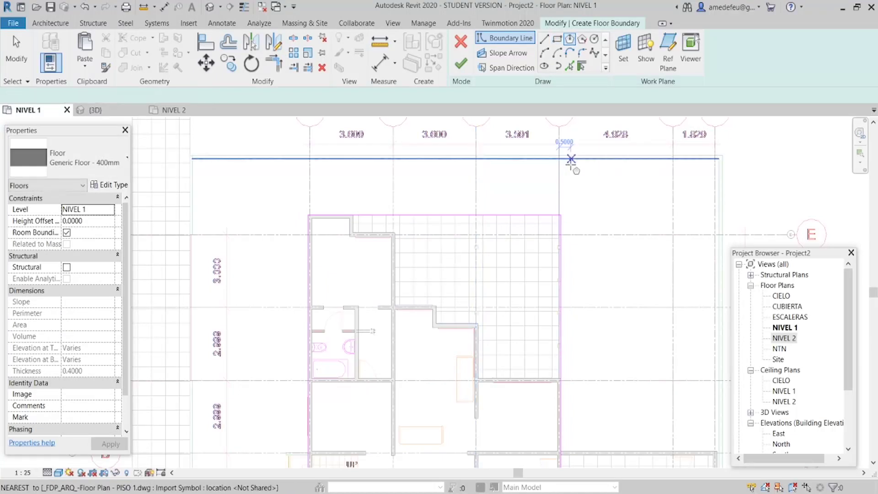
pyautogui.click(598, 191)
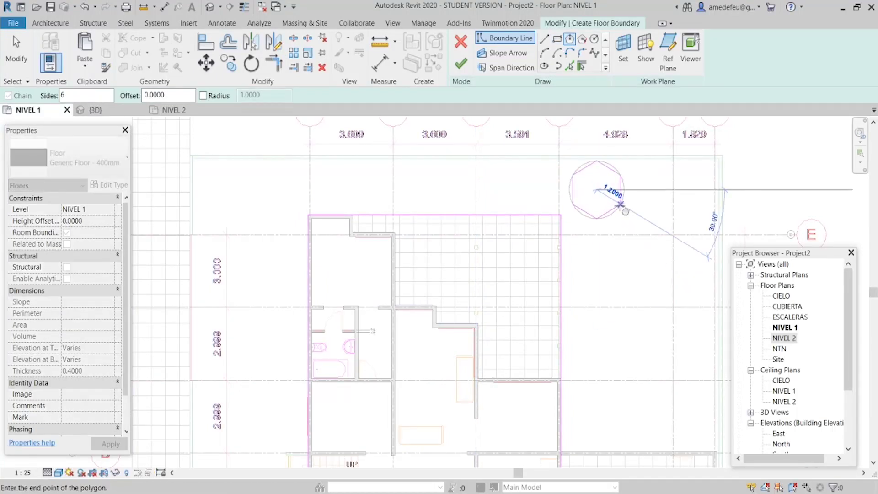
pyautogui.press('Escape')
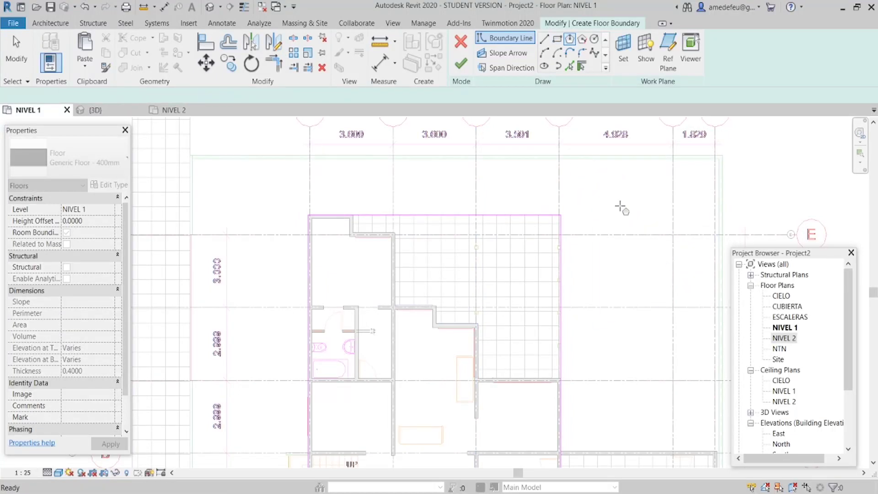
pyautogui.click(556, 40)
pyautogui.click(582, 40)
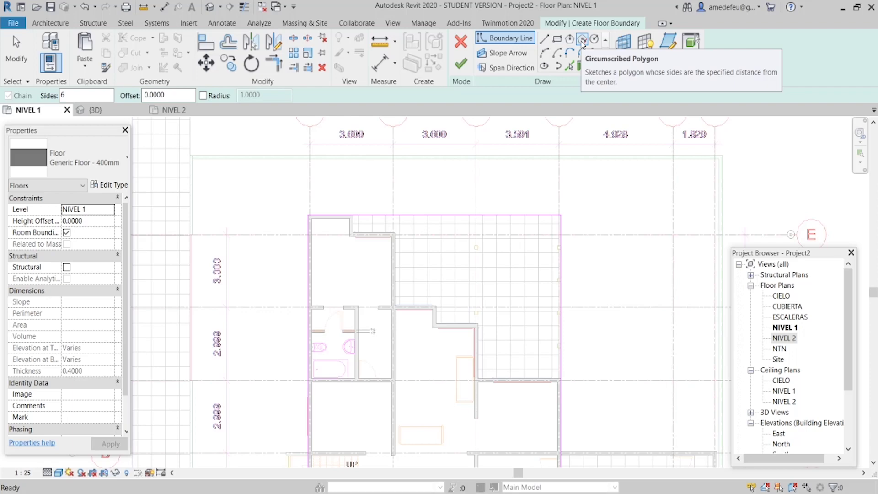
pyautogui.click(594, 39)
pyautogui.click(600, 193)
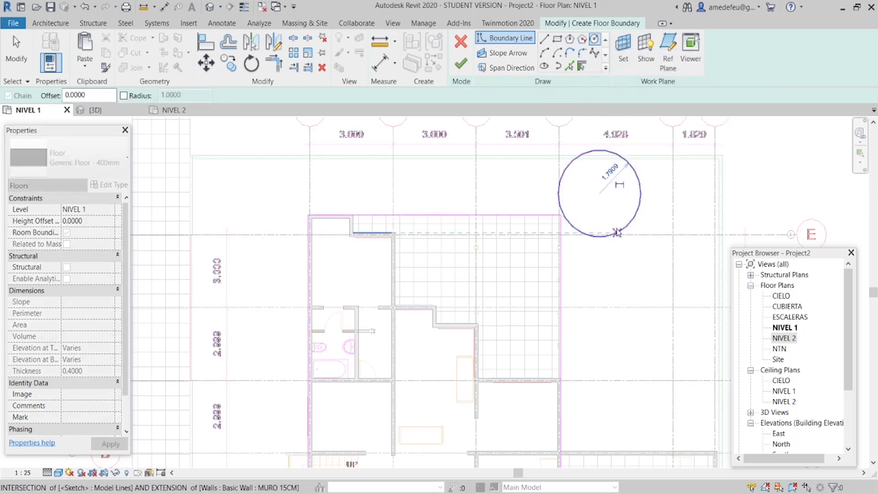
pyautogui.click(616, 233)
# Step: Draw a trial start-end arc, then delete the trial arc and circle from the sketch
pyautogui.click(544, 53)
pyautogui.click(605, 293)
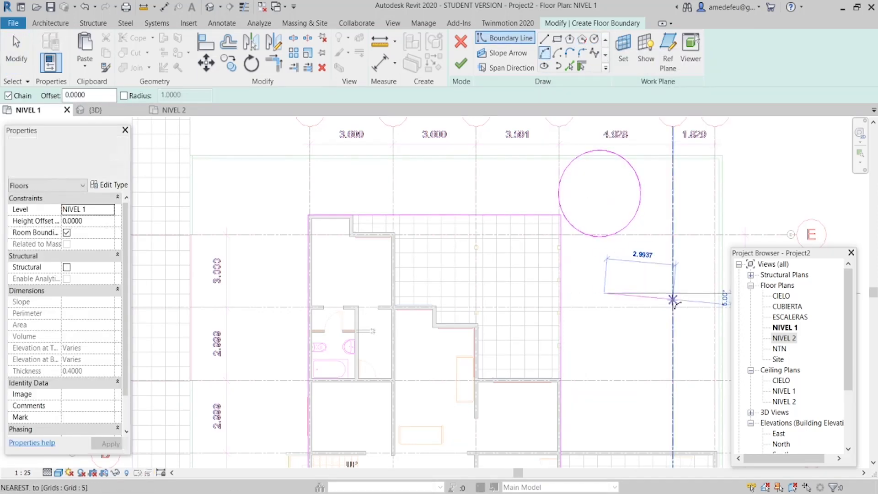
pyautogui.click(672, 300)
pyautogui.click(646, 275)
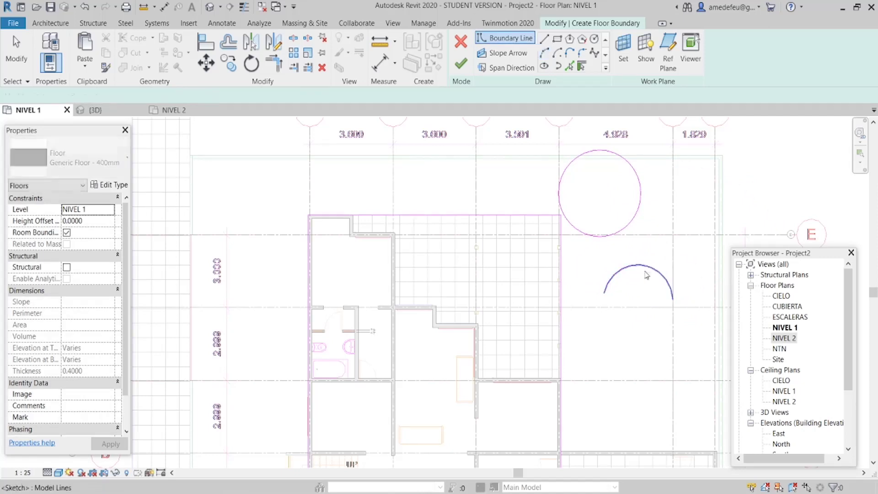
pyautogui.press('Escape')
pyautogui.click(640, 265)
pyautogui.press('Delete')
pyautogui.click(635, 218)
pyautogui.press('Delete')
pyautogui.click(559, 215)
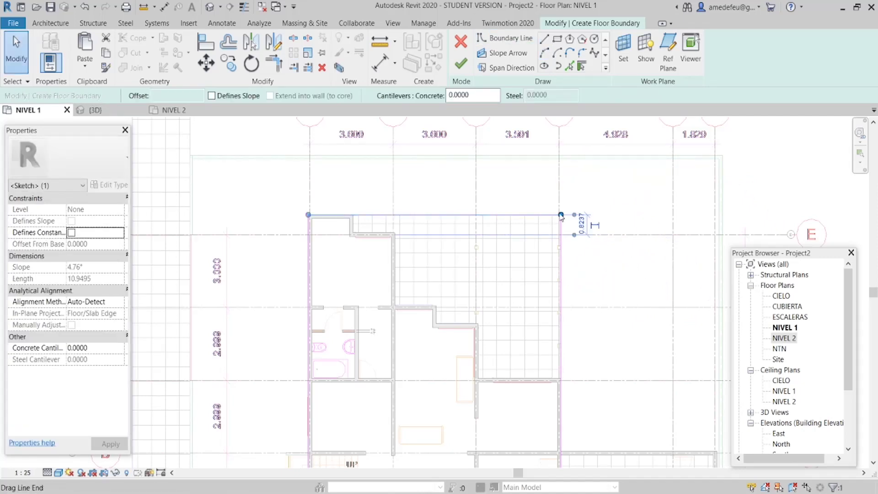
# Step: Drag the top boundary line's endpoint left to shorten it to 1.9482
pyautogui.moveTo(358, 215); pyautogui.dragTo(319, 235)
pyautogui.scroll(3, 320, 235)
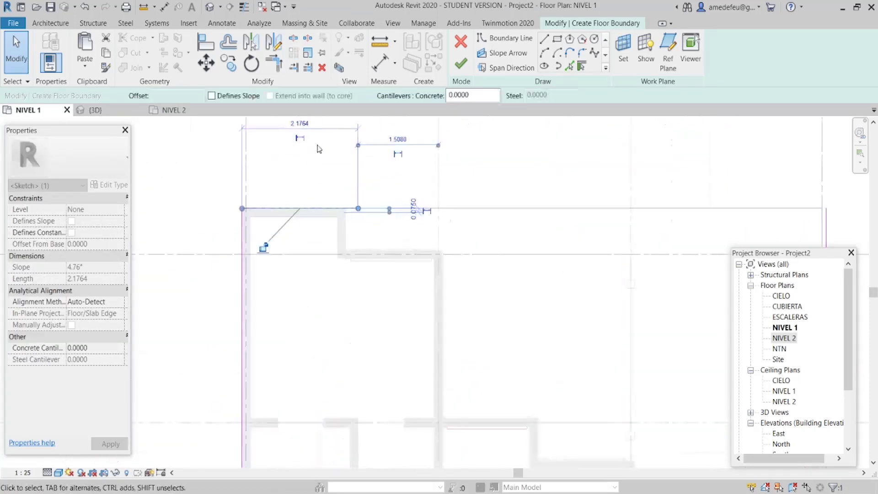
pyautogui.scroll(-3, 254, 274)
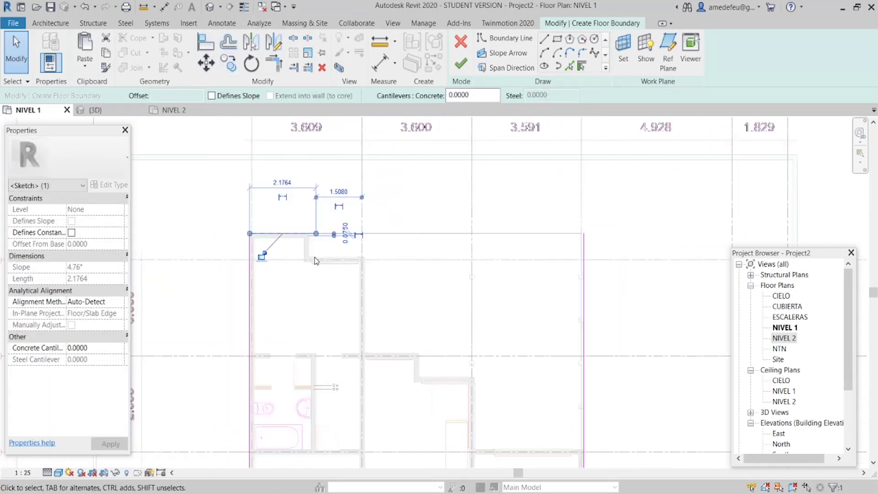
pyautogui.scroll(3, 308, 386)
pyautogui.scroll(2, 380, 261)
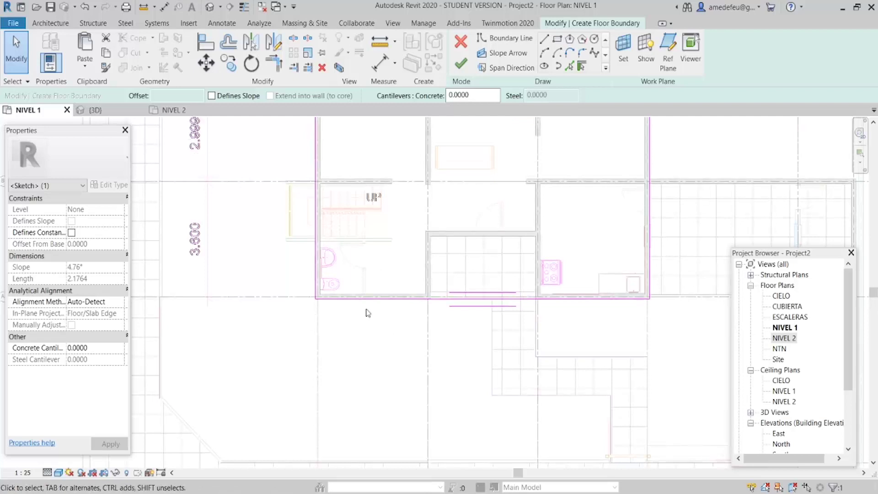
pyautogui.moveTo(687, 228); pyautogui.dragTo(623, 186, button='middle')
pyautogui.moveTo(515, 231); pyautogui.dragTo(521, 320, button='middle')
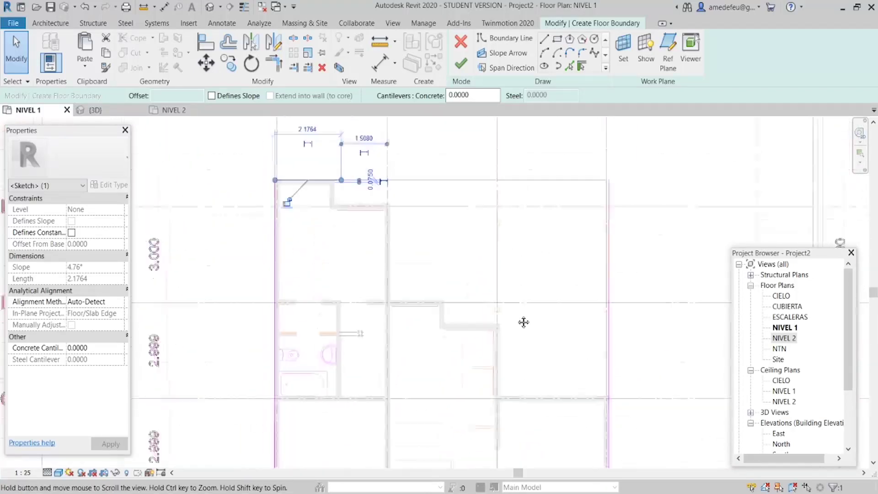
pyautogui.scroll(1, 274, 201)
pyautogui.scroll(-1, 348, 201)
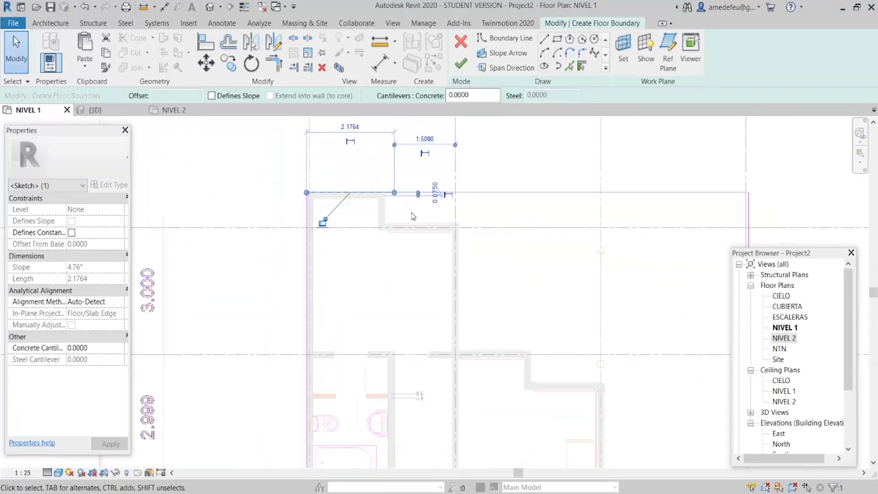
pyautogui.scroll(2, 373, 208)
pyautogui.scroll(2, 372, 208)
pyautogui.moveTo(470, 210); pyautogui.dragTo(451, 210)
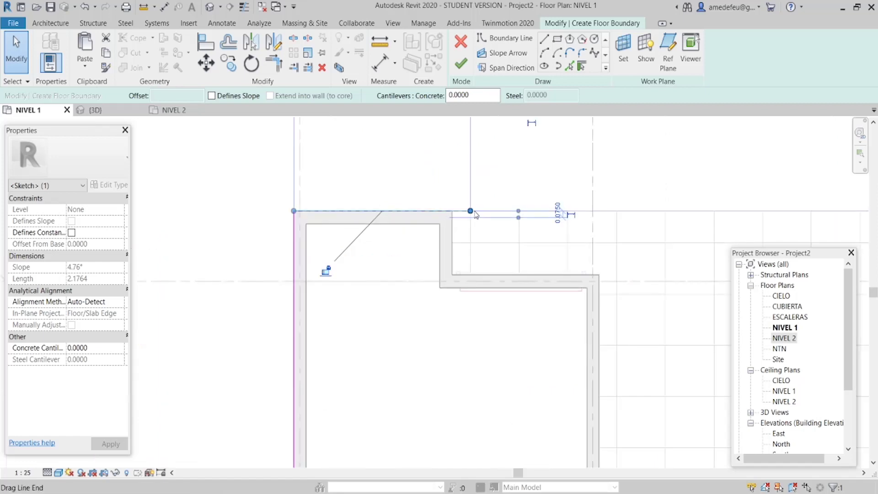
# Step: Draw chained boundary lines from the wall corner down and across to the right wall
pyautogui.click(544, 38)
pyautogui.click(450, 210)
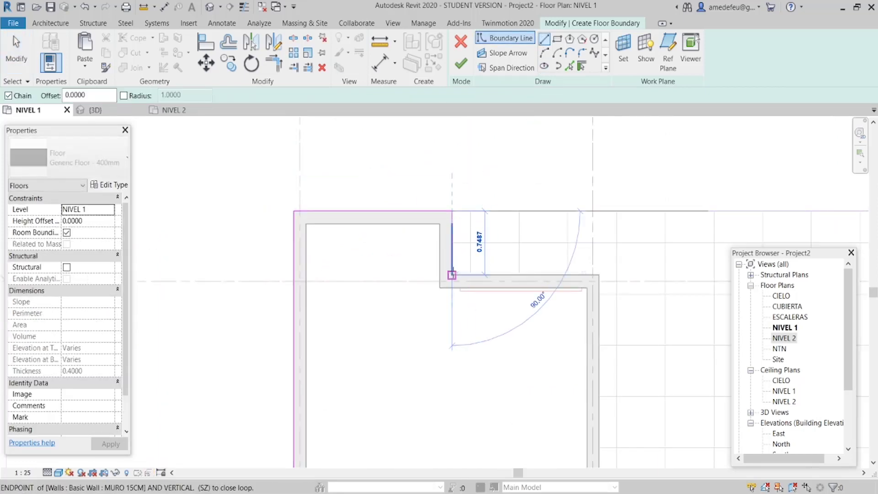
pyautogui.click(451, 275)
pyautogui.click(598, 275)
pyautogui.moveTo(608, 325)
pyautogui.mouseDown(button='middle')
pyautogui.moveTo(600, 241)
pyautogui.moveTo(486, 346)
pyautogui.mouseUp(button='middle')
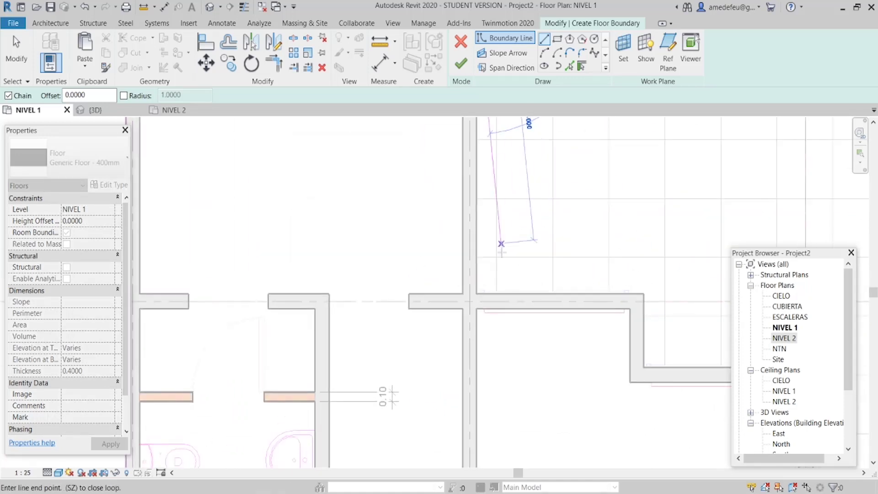
pyautogui.press('Escape')
pyautogui.press('Escape')
pyautogui.moveTo(564, 249); pyautogui.dragTo(483, 267, button='middle')
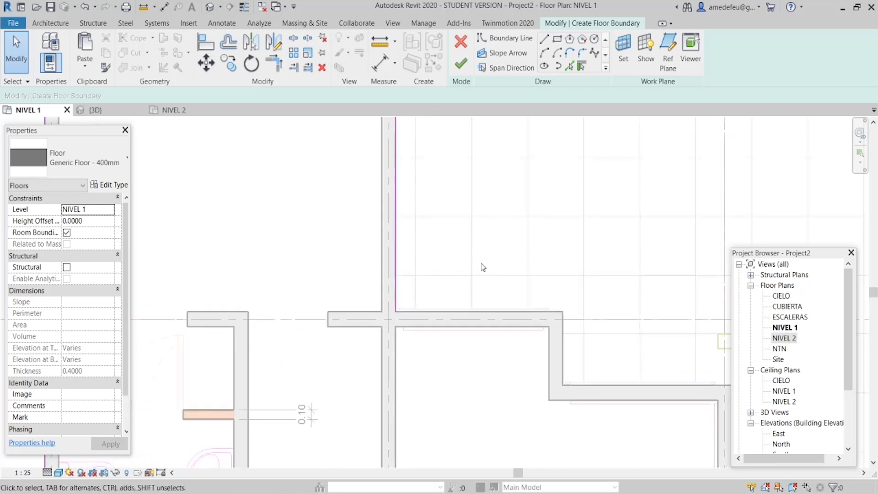
pyautogui.click(569, 68)
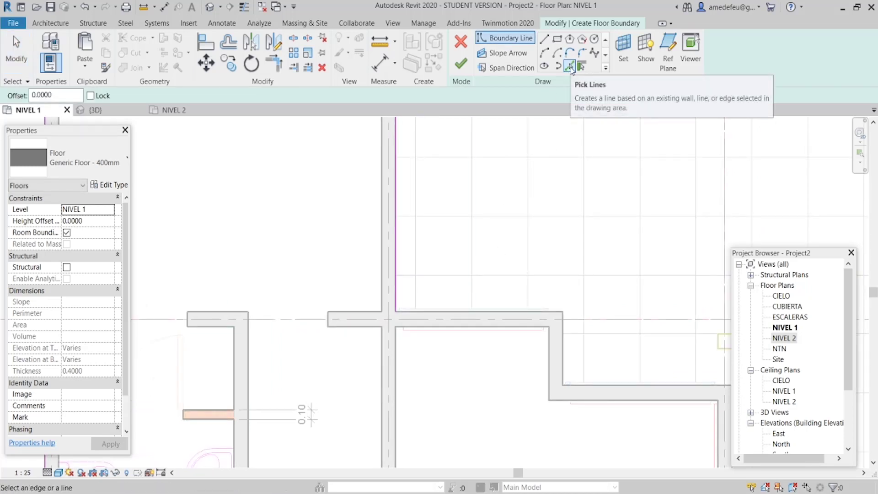
# Step: Pick floor boundary lines along the horizontal, right and lower walls of the right-hand rooms
pyautogui.click(454, 314)
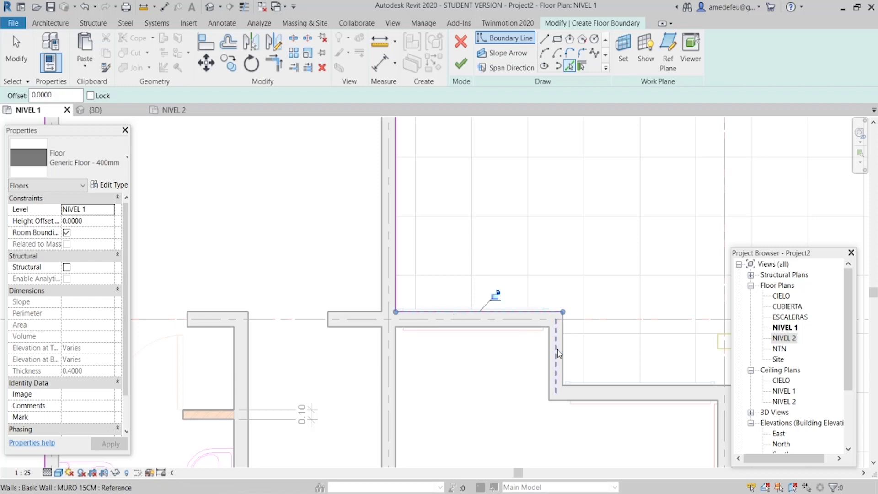
pyautogui.moveTo(580, 365); pyautogui.dragTo(577, 333, button='middle')
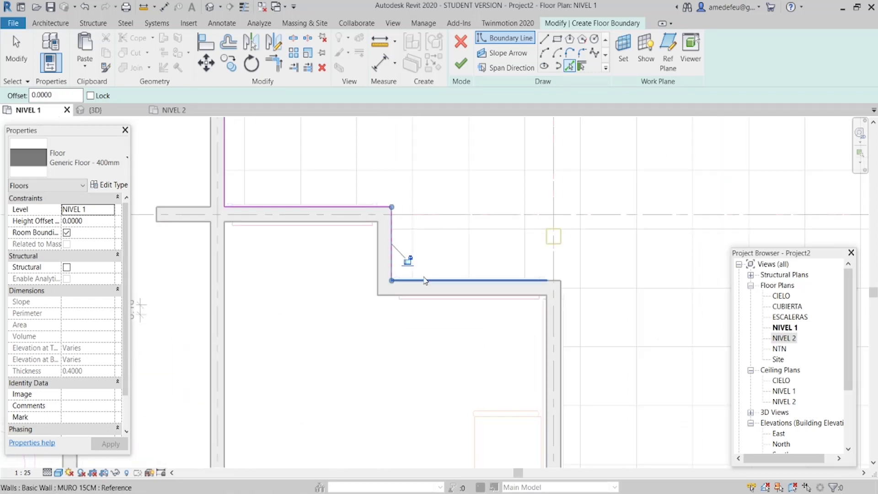
pyautogui.moveTo(574, 291); pyautogui.dragTo(498, 173, button='middle')
pyautogui.click(483, 197)
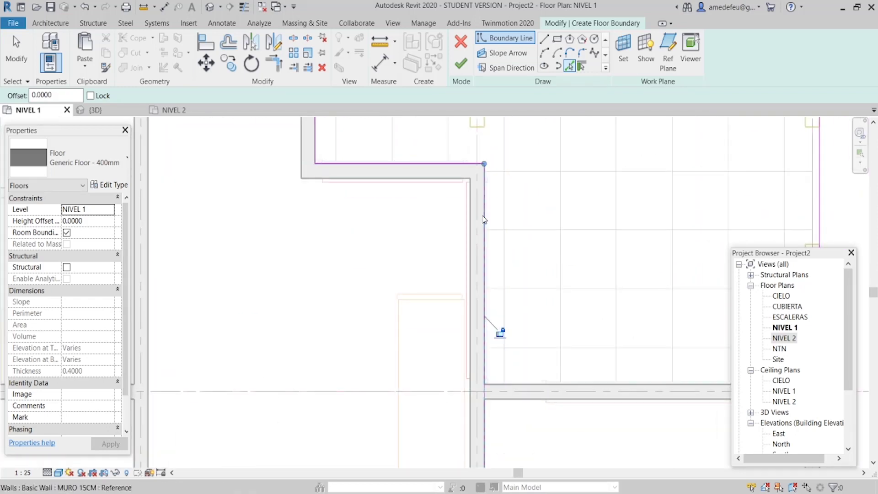
pyautogui.moveTo(549, 325); pyautogui.dragTo(490, 212, button='middle')
pyautogui.click(533, 287)
pyautogui.scroll(-2, 587, 265)
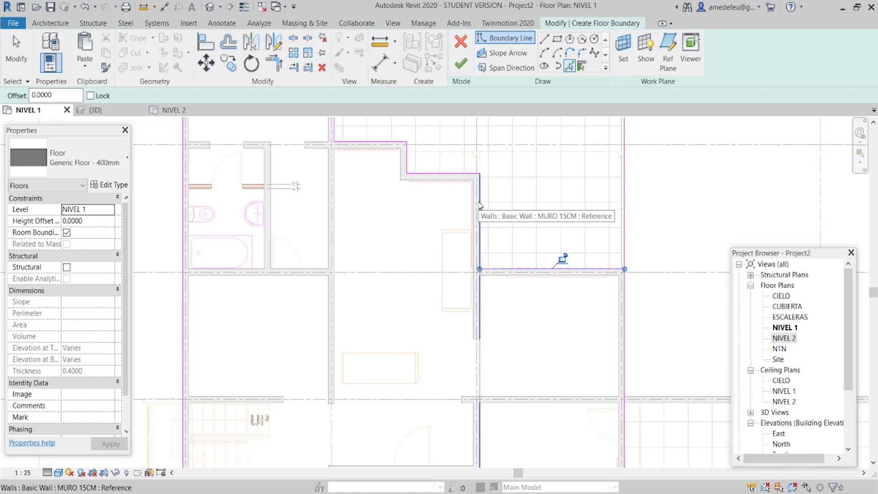
pyautogui.scroll(2, 475, 234)
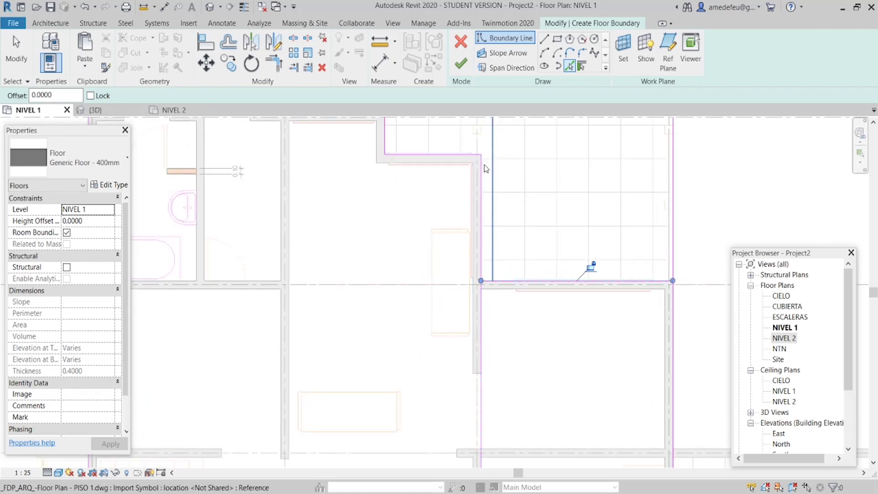
pyautogui.scroll(-2, 517, 187)
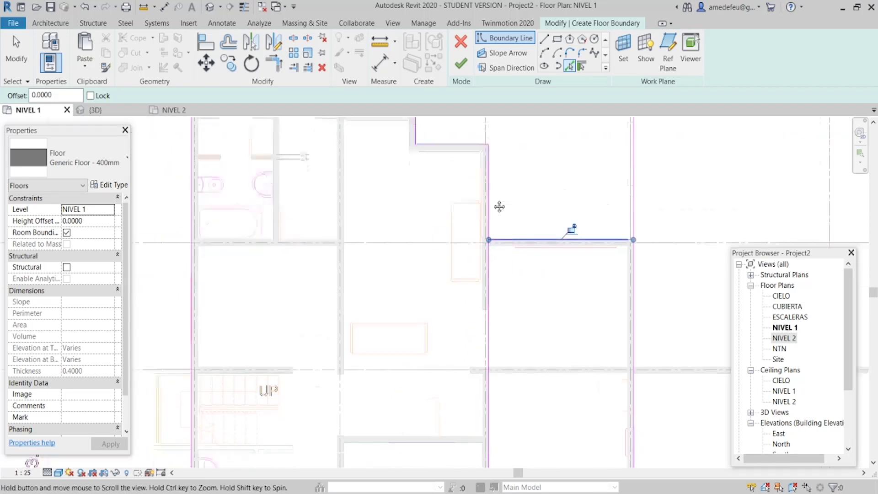
pyautogui.moveTo(505, 223); pyautogui.dragTo(485, 176, button='middle')
pyautogui.scroll(-1, 488, 174)
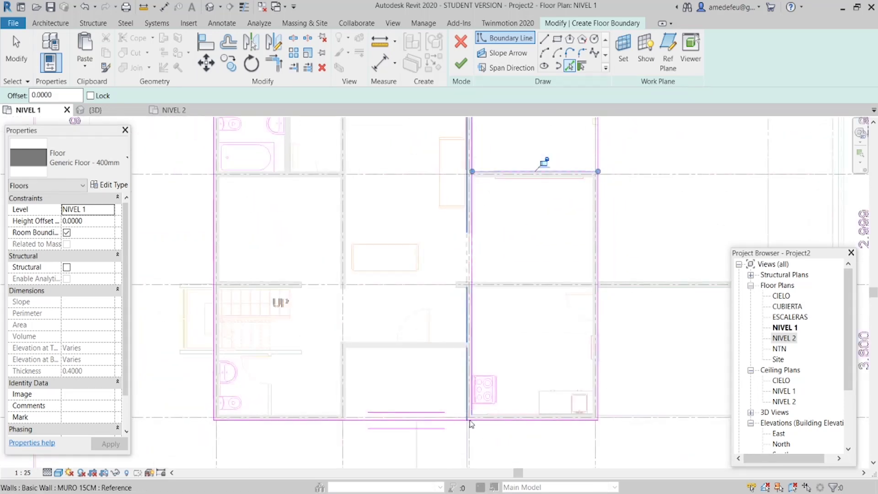
pyautogui.press('Escape')
pyautogui.scroll(2, 503, 215)
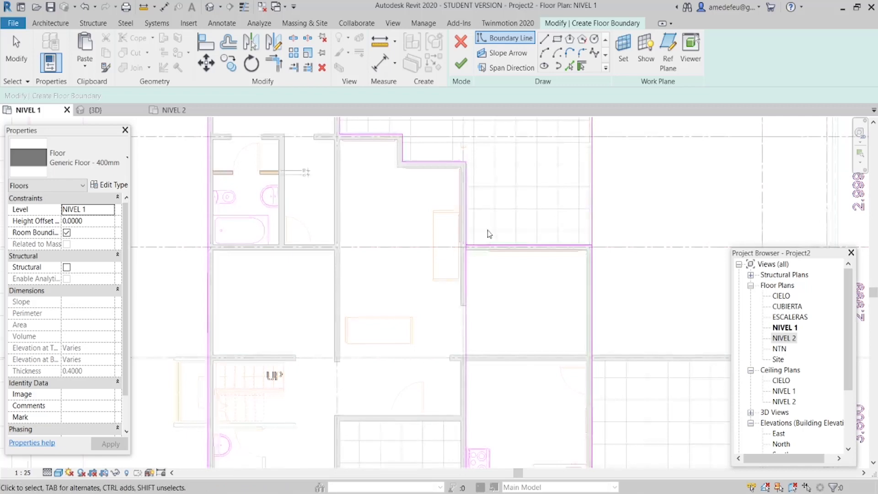
# Step: Select and inspect the vertical boundary line near its corner with the horizontal line
pyautogui.press('Escape')
pyautogui.scroll(2, 483, 237)
pyautogui.scroll(1, 463, 265)
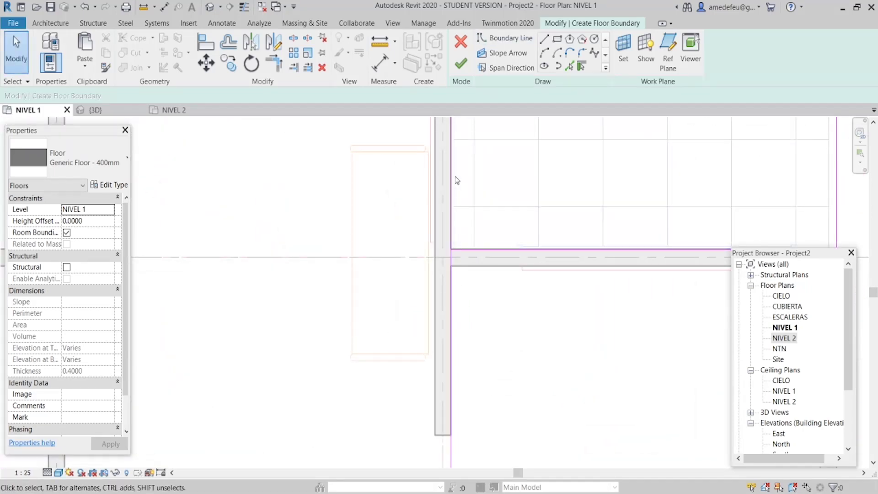
pyautogui.click(451, 220)
pyautogui.scroll(-1, 468, 267)
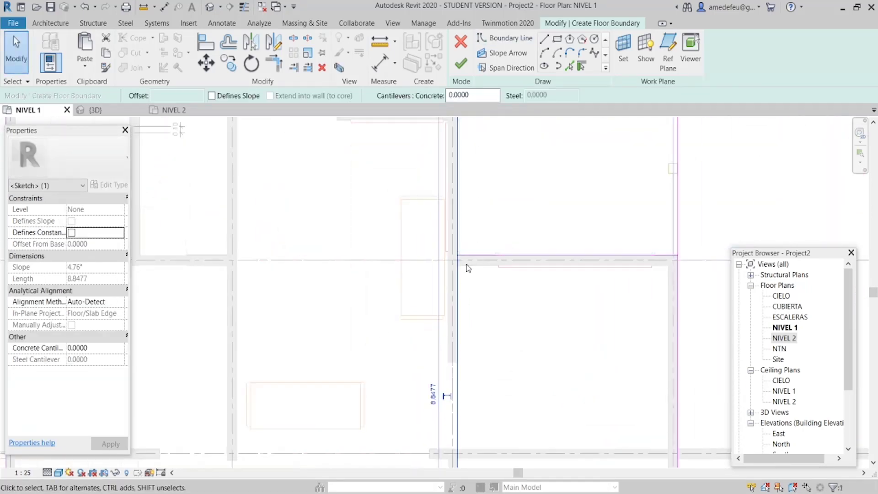
pyautogui.scroll(-3, 468, 269)
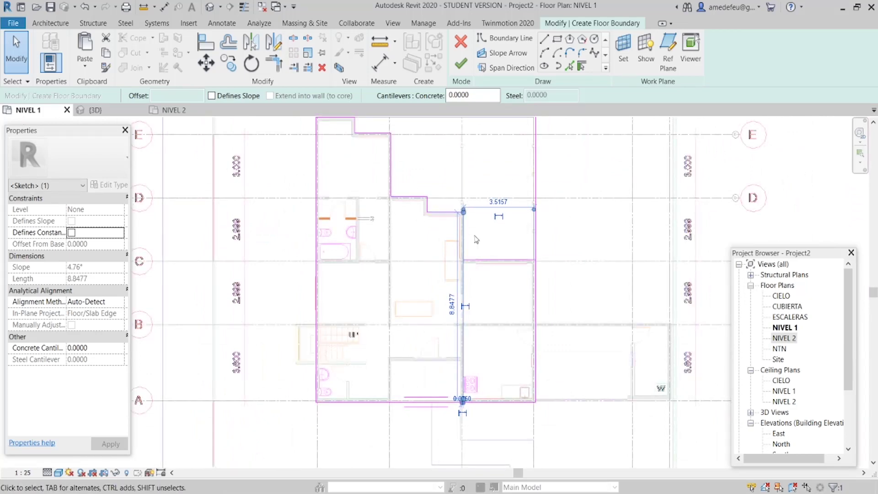
pyautogui.scroll(2, 463, 294)
pyautogui.scroll(2, 463, 302)
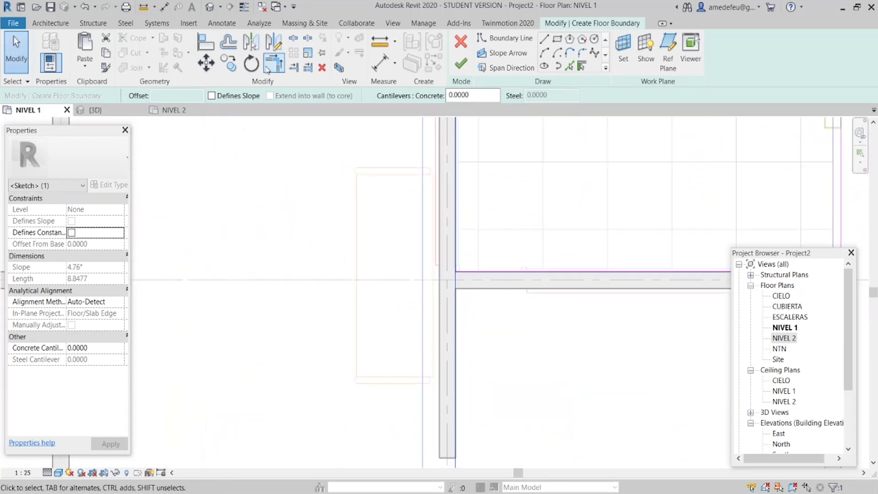
pyautogui.click(301, 196)
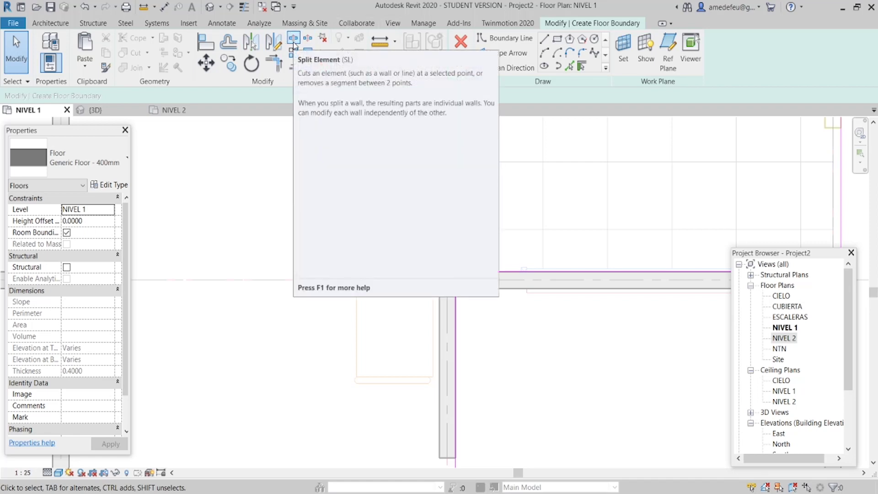
# Step: Split the vertical boundary line at the corner, then review the stepped boundary
pyautogui.click(293, 38)
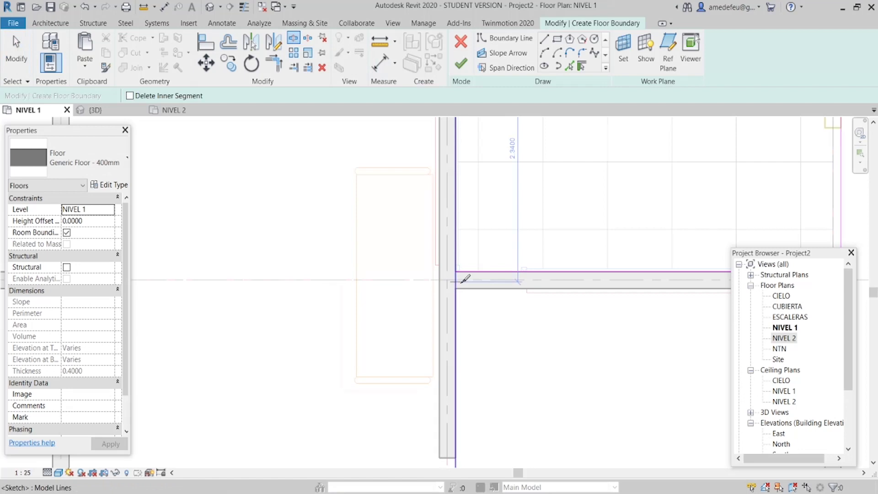
pyautogui.scroll(2, 459, 269)
pyautogui.scroll(1, 459, 266)
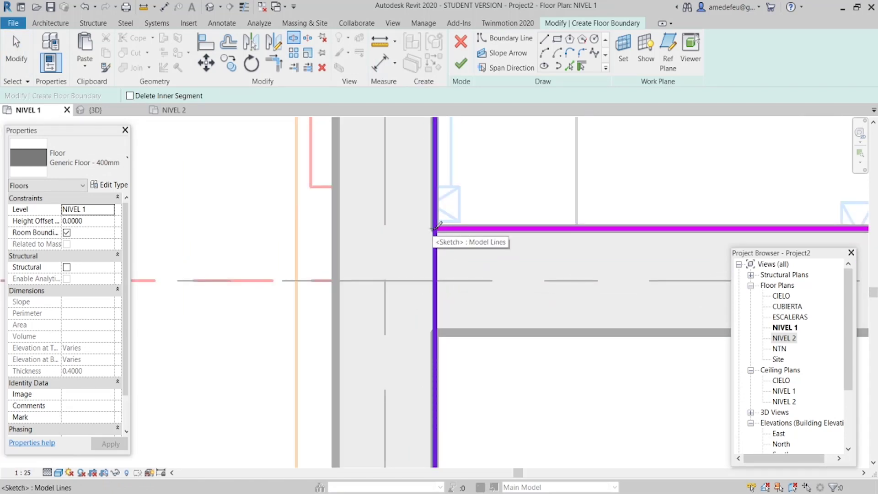
pyautogui.click(435, 227)
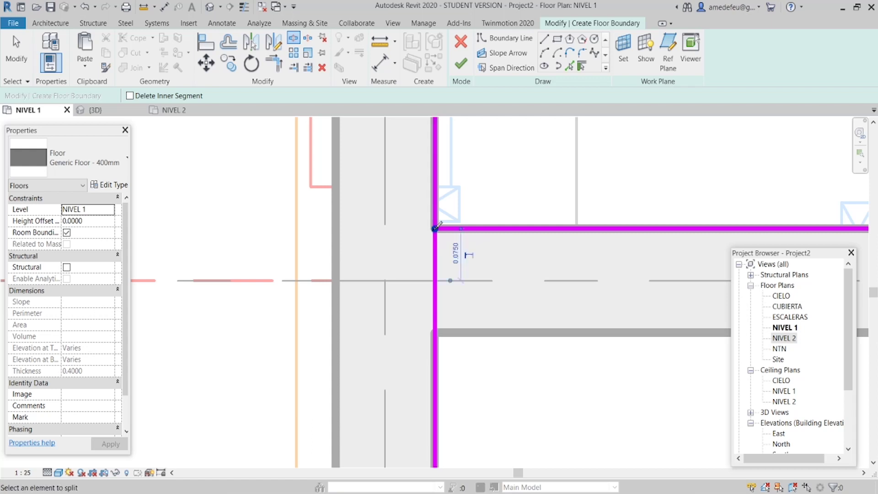
pyautogui.press('Escape')
pyautogui.click(436, 254)
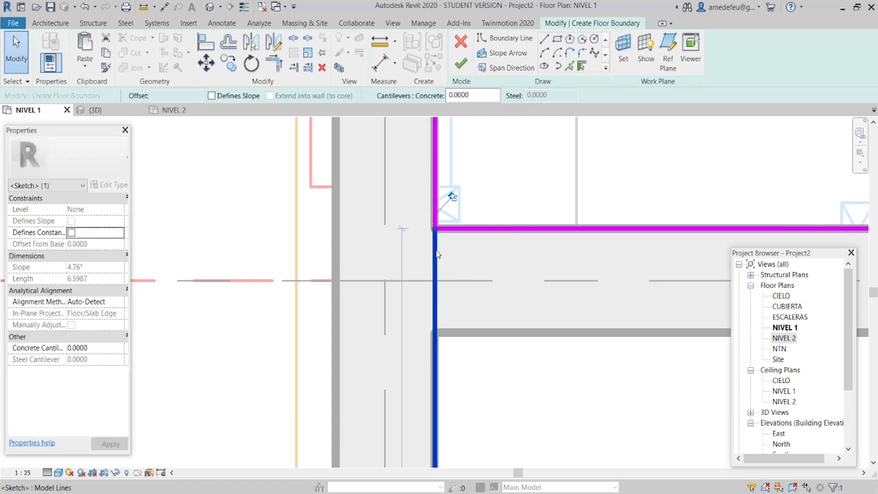
pyautogui.scroll(-2, 436, 255)
pyautogui.scroll(-2, 436, 250)
pyautogui.scroll(-2, 485, 255)
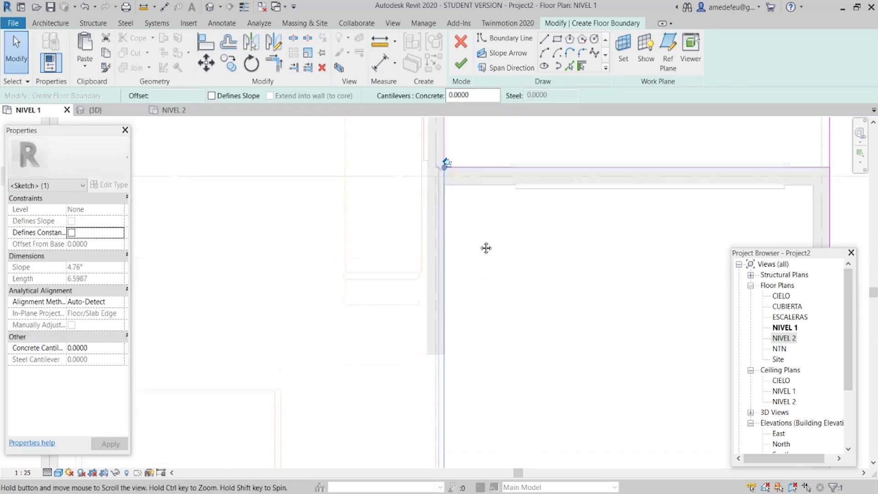
pyautogui.scroll(-1, 480, 243)
pyautogui.scroll(-2, 492, 296)
pyautogui.scroll(-1, 509, 347)
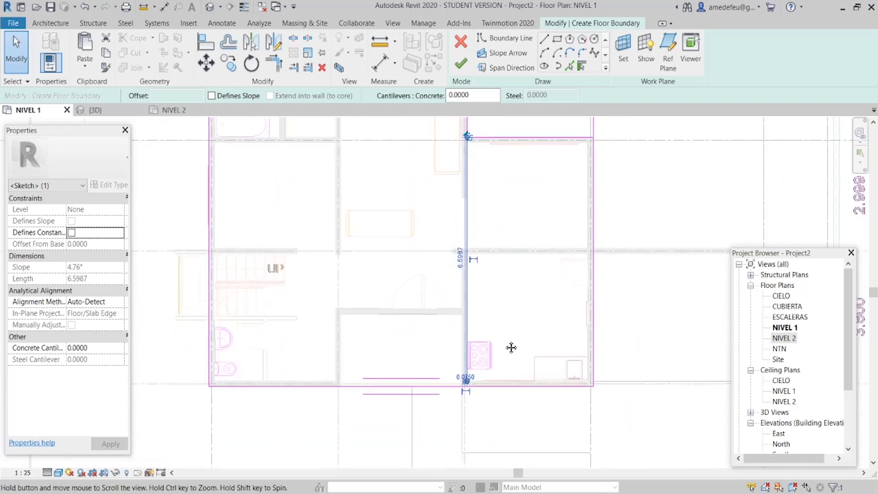
pyautogui.click(506, 344)
pyautogui.moveTo(489, 190); pyautogui.dragTo(467, 401, button='middle')
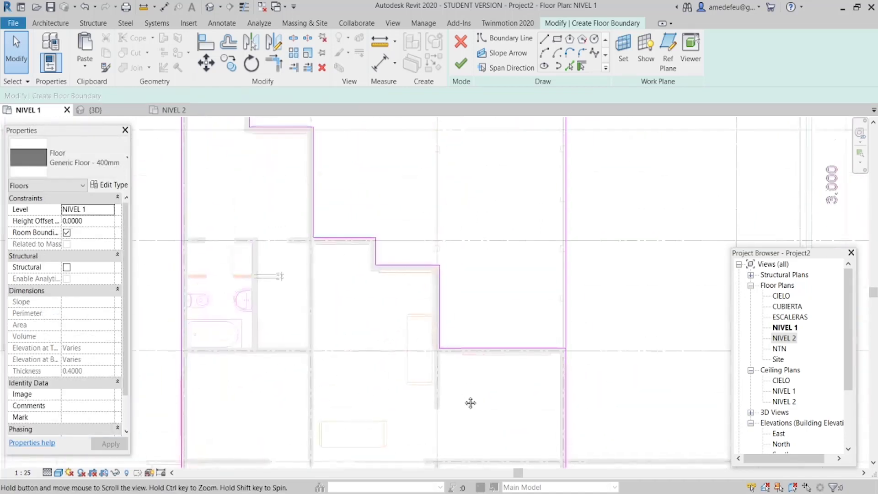
pyautogui.scroll(-1, 517, 372)
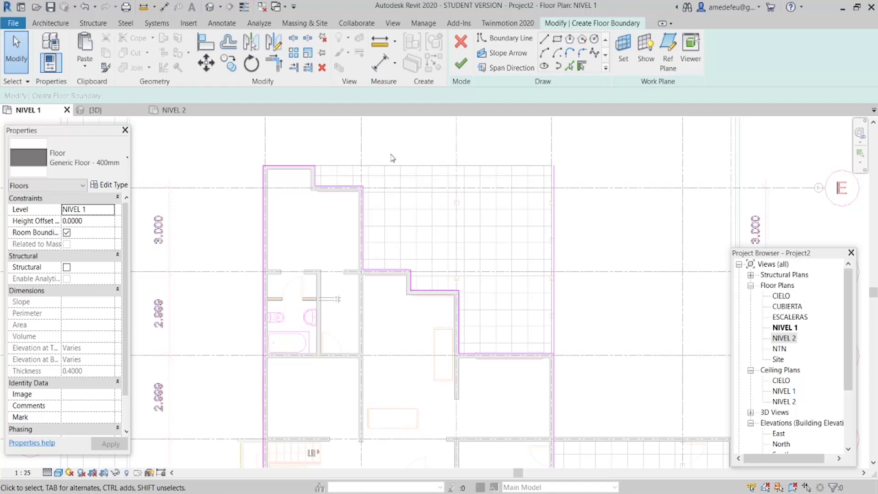
# Step: Attempt Finish Edit Mode, continue past the intersecting-lines error, and choose the Rectangle draw tool
pyautogui.click(467, 67)
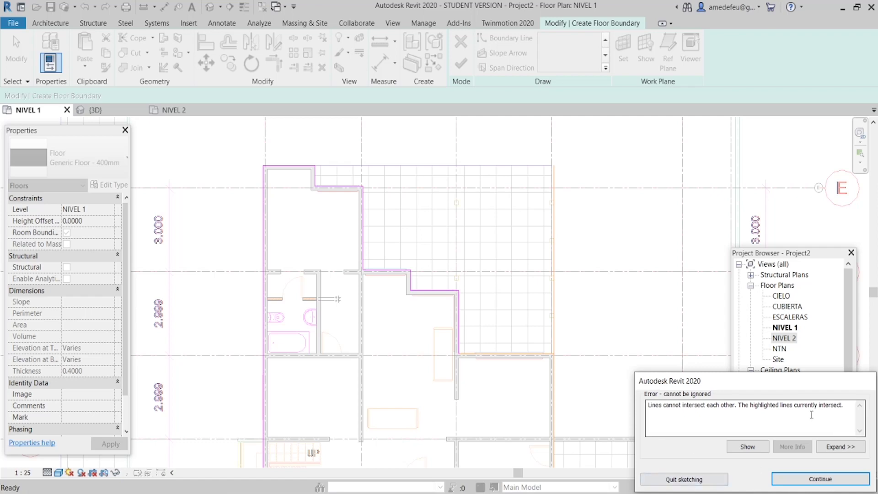
pyautogui.click(777, 479)
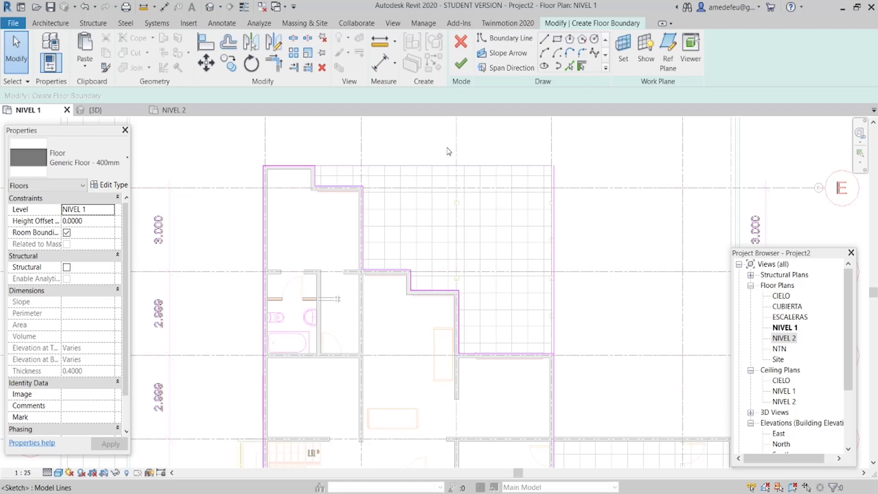
pyautogui.click(557, 39)
pyautogui.hscroll(5, 374, 249)
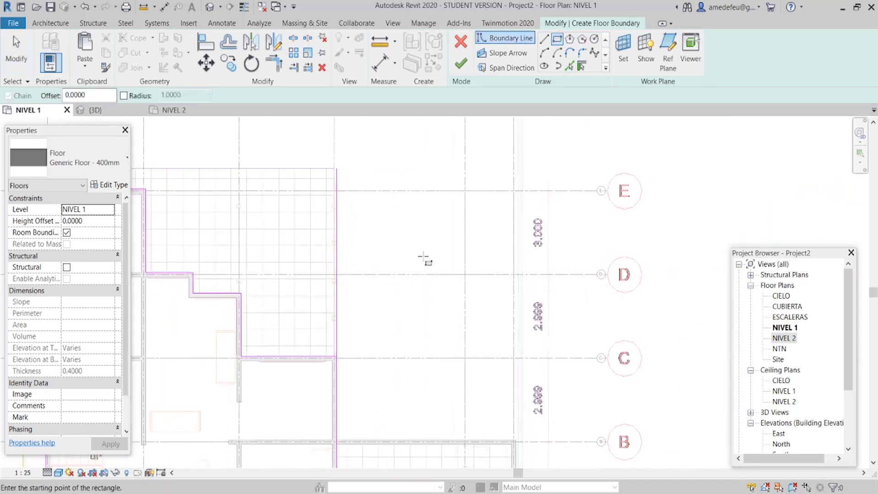
pyautogui.click(465, 265)
pyautogui.click(391, 203)
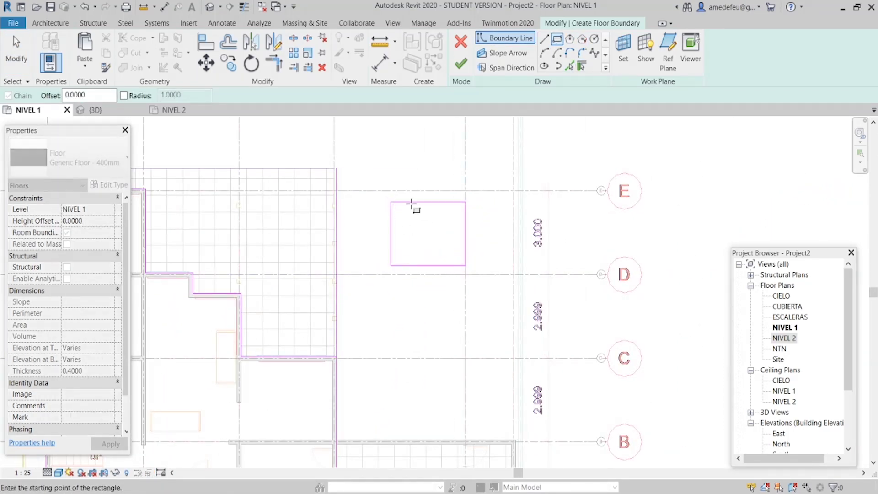
pyautogui.click(544, 39)
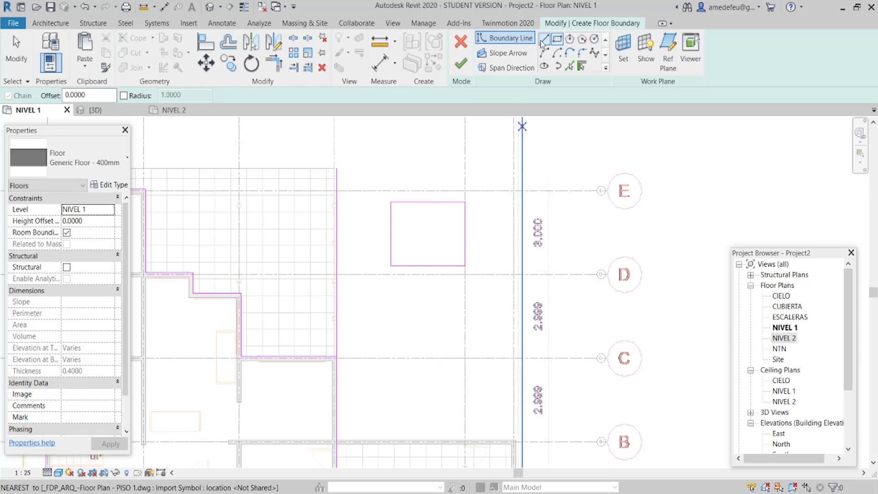
pyautogui.click(422, 291)
pyautogui.click(420, 327)
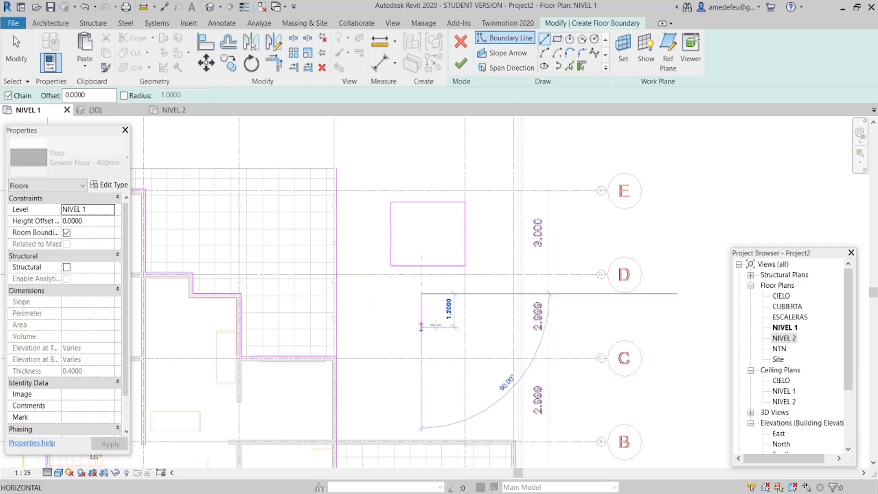
pyautogui.press('Escape')
pyautogui.press('Escape')
pyautogui.scroll(1, 418, 302)
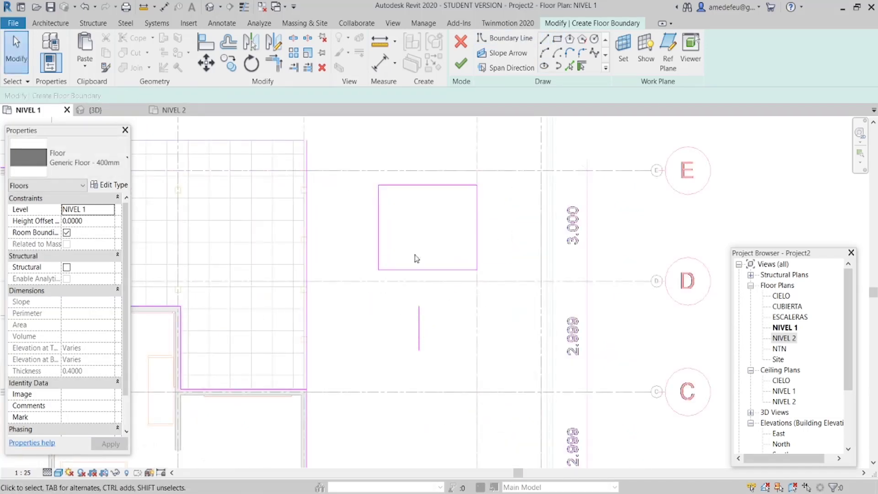
pyautogui.click(419, 327)
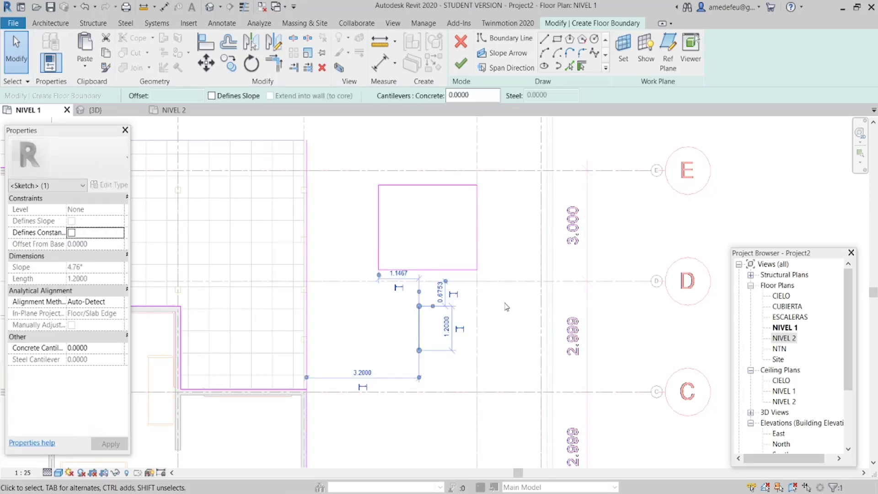
pyautogui.press('Delete')
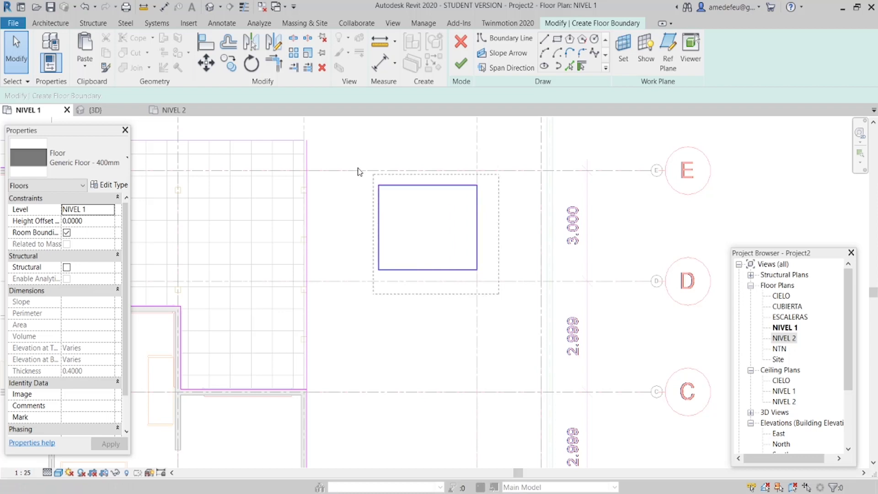
pyautogui.moveTo(354, 166); pyautogui.dragTo(375, 182)
pyautogui.click(501, 273)
pyautogui.moveTo(512, 300)
pyautogui.mouseDown()
pyautogui.moveTo(392, 196)
pyautogui.moveTo(355, 183)
pyautogui.mouseUp()
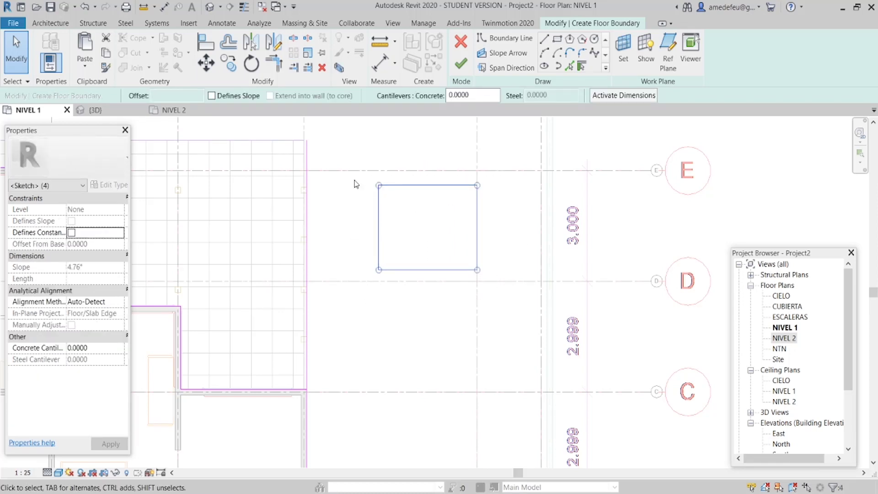
pyautogui.press('Delete')
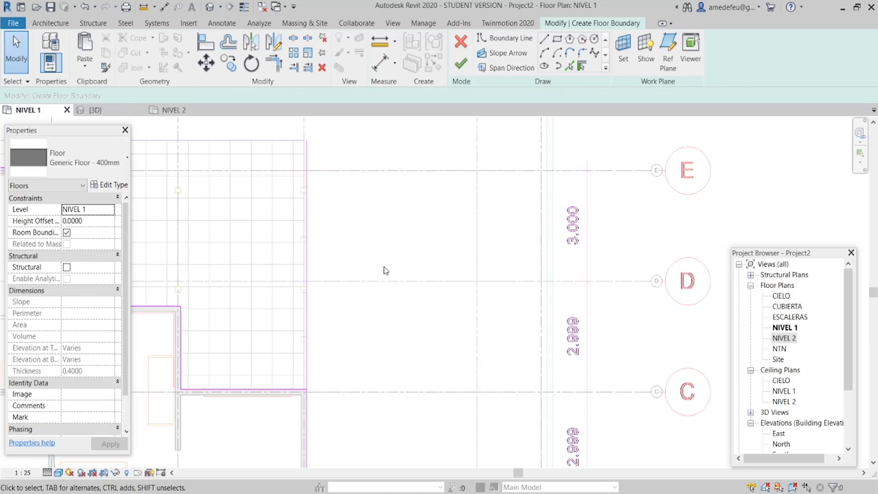
pyautogui.scroll(-2, 386, 270)
pyautogui.scroll(-3, 320, 283)
pyautogui.scroll(-2, 436, 243)
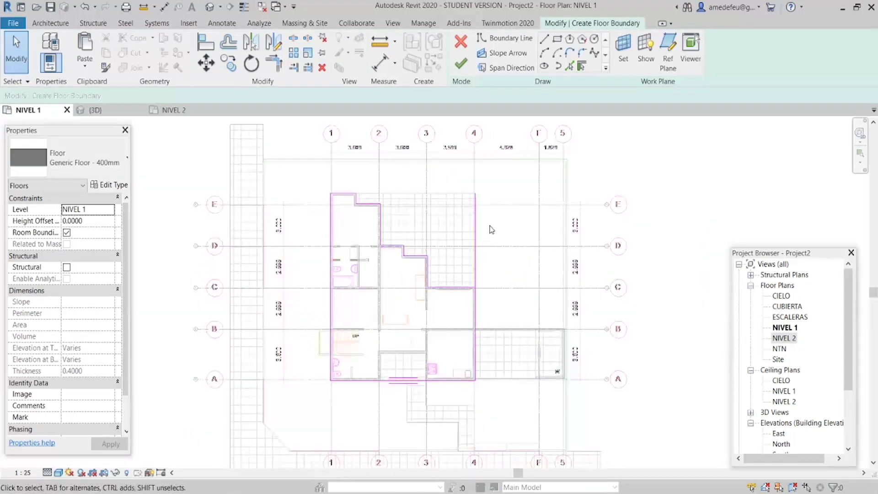
# Step: Retry finishing the floor, continue past the error, and select the right boundary line
pyautogui.click(461, 64)
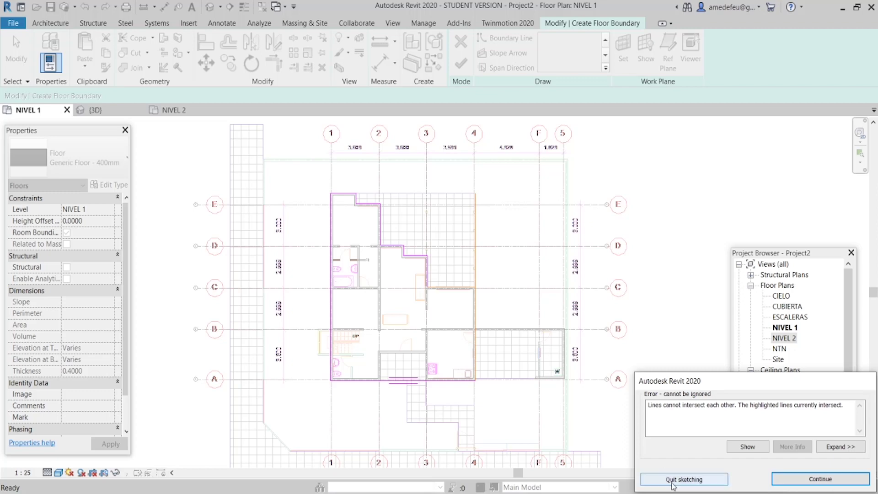
pyautogui.click(804, 479)
pyautogui.scroll(3, 475, 274)
pyautogui.click(475, 274)
# Step: Split the right boundary line at the corner and delete the overshooting segment above it
pyautogui.click(293, 40)
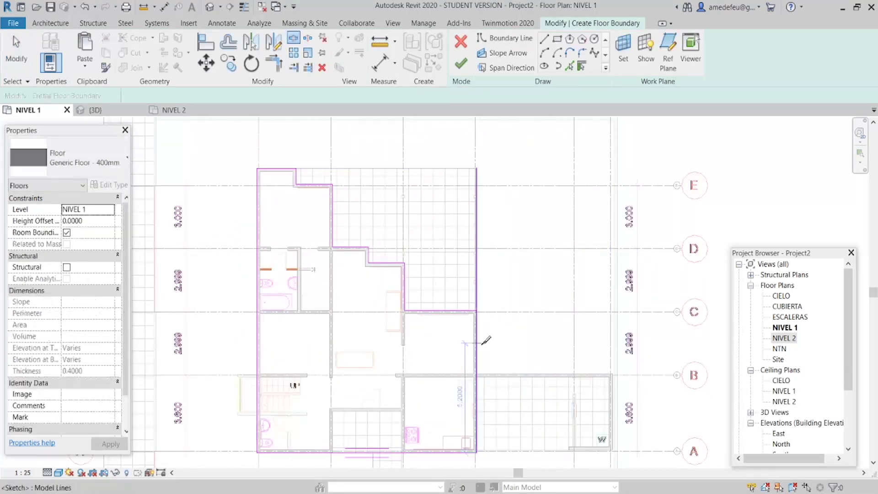
pyautogui.scroll(3, 484, 288)
pyautogui.scroll(2, 476, 268)
pyautogui.click(459, 268)
pyautogui.press('Escape')
pyautogui.click(456, 253)
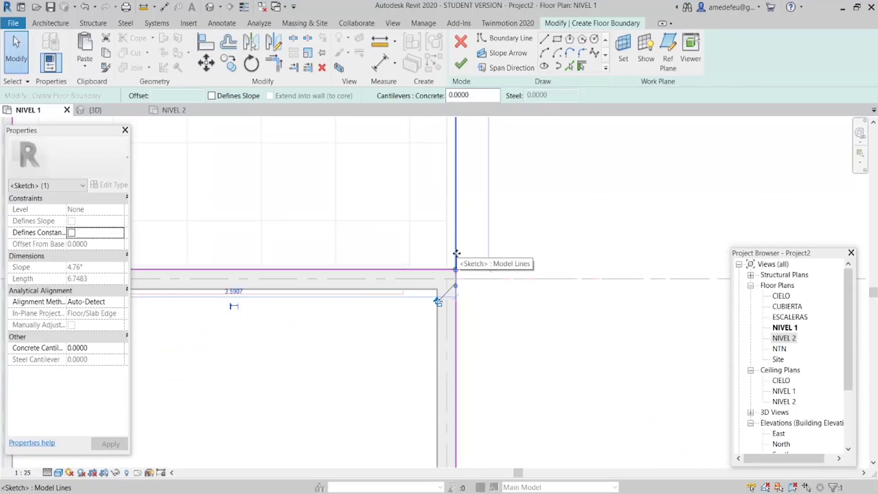
pyautogui.press('Delete')
pyautogui.scroll(-2, 457, 255)
pyautogui.scroll(-2, 480, 201)
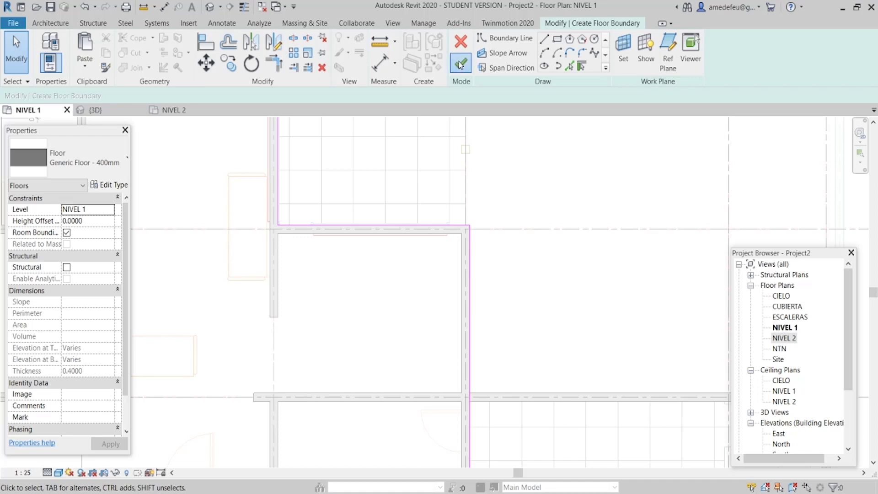
# Step: Finish the NIVEL 1 floor sketch, creating the 400mm Generic Floor
pyautogui.click(461, 64)
pyautogui.scroll(-3, 520, 202)
pyautogui.scroll(-2, 514, 235)
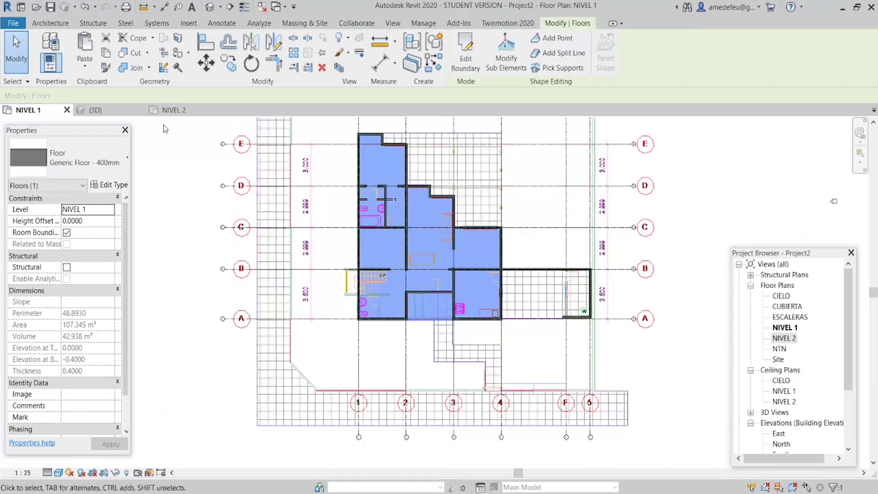
pyautogui.click(539, 235)
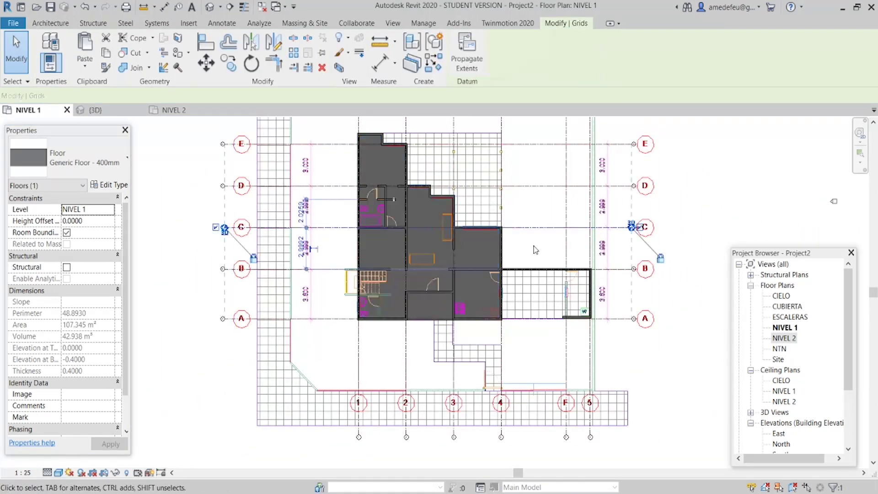
pyautogui.scroll(1, 488, 252)
pyautogui.scroll(2, 488, 252)
pyautogui.scroll(2, 488, 251)
pyautogui.moveTo(340, 204); pyautogui.dragTo(382, 320, button='middle')
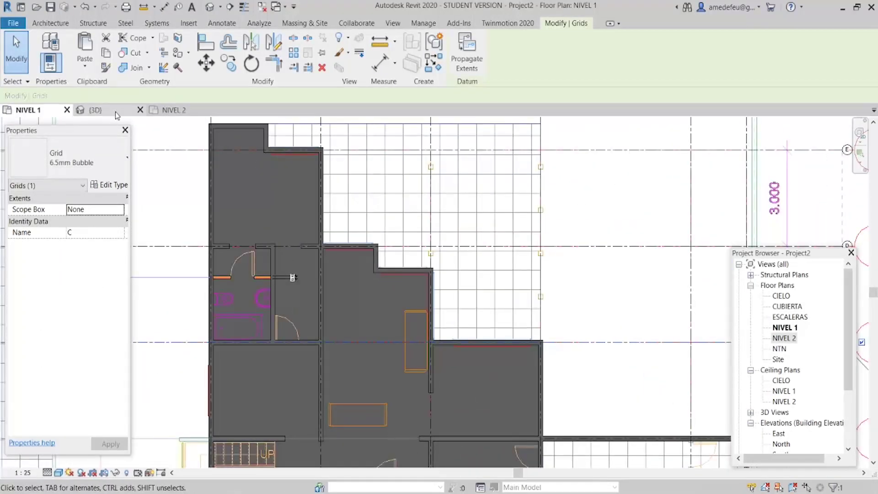
# Step: Inspect the new floor in the {3D} view, then switch to the NIVEL 2 plan
pyautogui.click(117, 112)
pyautogui.scroll(-3, 449, 281)
pyautogui.keyDown('shift'); pyautogui.moveTo(449, 281); pyautogui.dragTo(424, 284, button='middle'); pyautogui.keyUp('shift')
pyautogui.scroll(5, 424, 283)
pyautogui.click(411, 316)
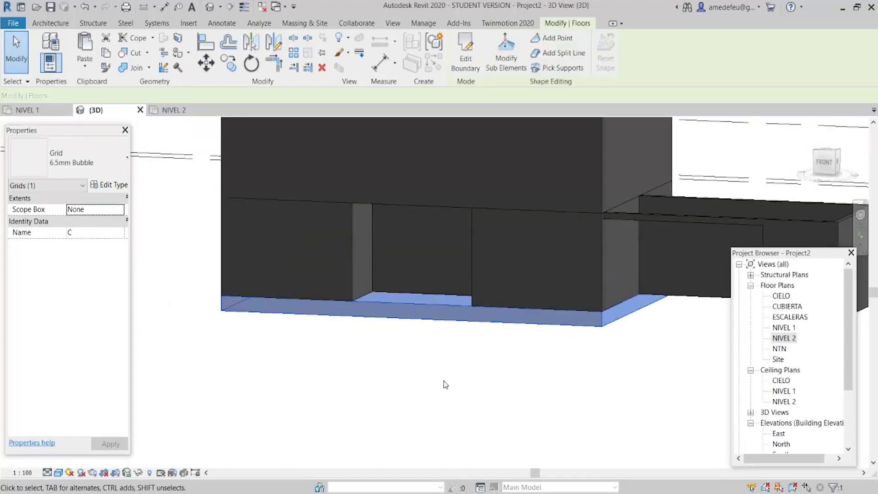
pyautogui.click(589, 406)
pyautogui.moveTo(589, 406)
pyautogui.keyDown('shift'); pyautogui.mouseDown(button='middle')
pyautogui.moveTo(564, 384)
pyautogui.moveTo(635, 419)
pyautogui.moveTo(530, 274)
pyautogui.mouseUp(button='middle'); pyautogui.keyUp('shift')
pyautogui.scroll(-3, 529, 275)
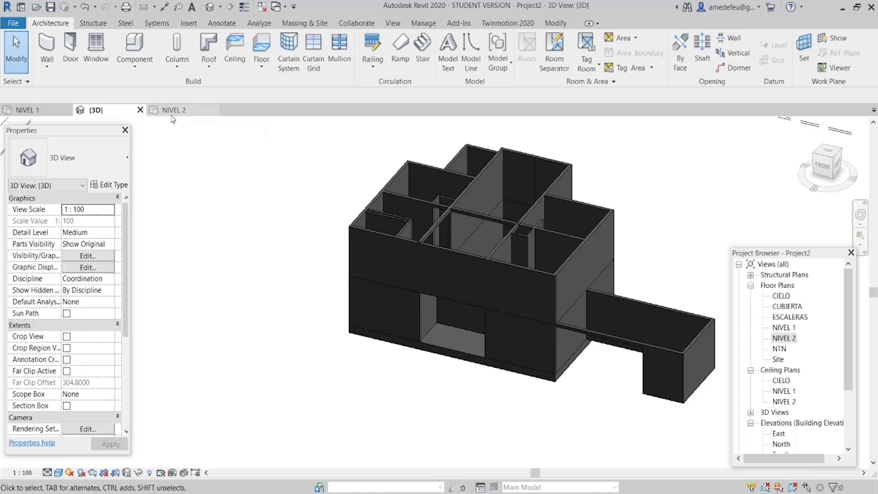
pyautogui.click(173, 110)
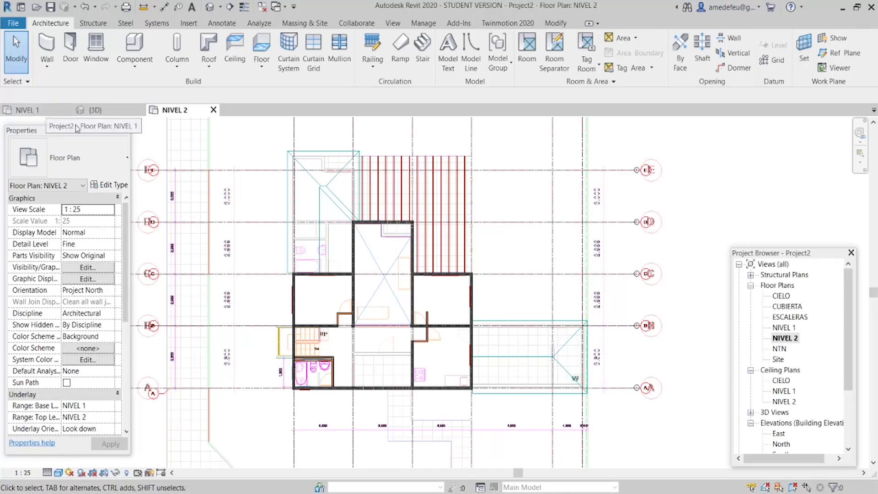
# Step: Start a NIVEL 2 floor and sketch a rectangular boundary between opposite wall corners
pyautogui.click(258, 49)
pyautogui.click(557, 39)
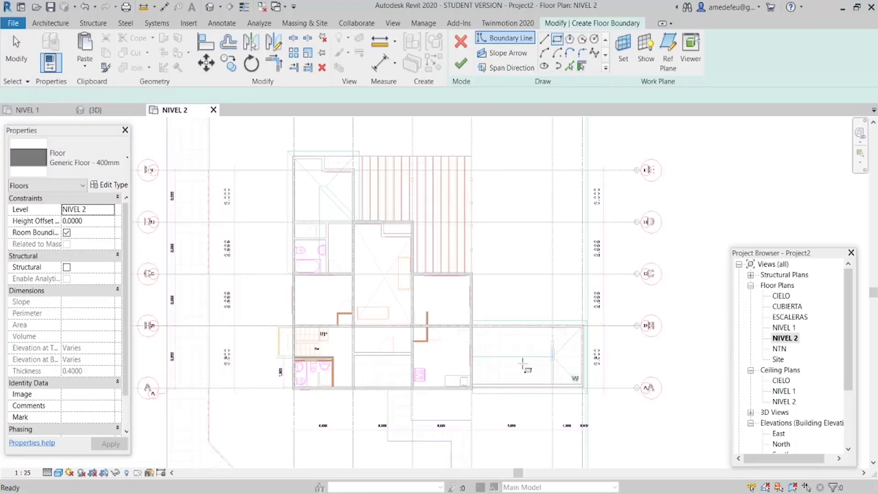
pyautogui.scroll(3, 468, 419)
pyautogui.scroll(2, 469, 419)
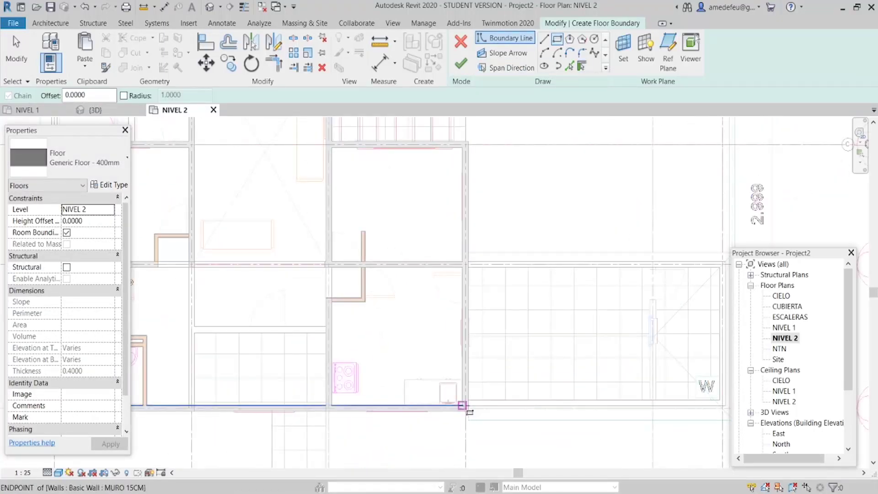
pyautogui.click(470, 413)
pyautogui.scroll(-2, 461, 384)
pyautogui.scroll(-1, 366, 315)
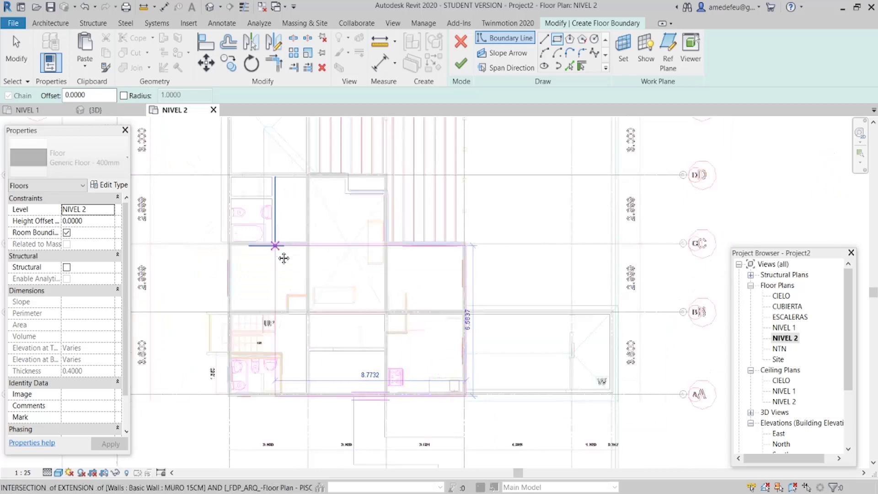
pyautogui.scroll(-1, 274, 245)
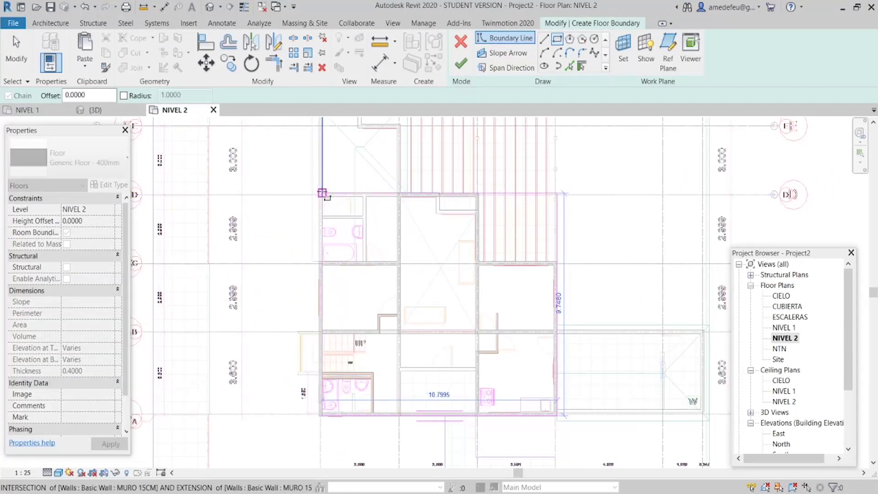
pyautogui.click(322, 193)
pyautogui.scroll(3, 323, 196)
pyautogui.scroll(2, 403, 229)
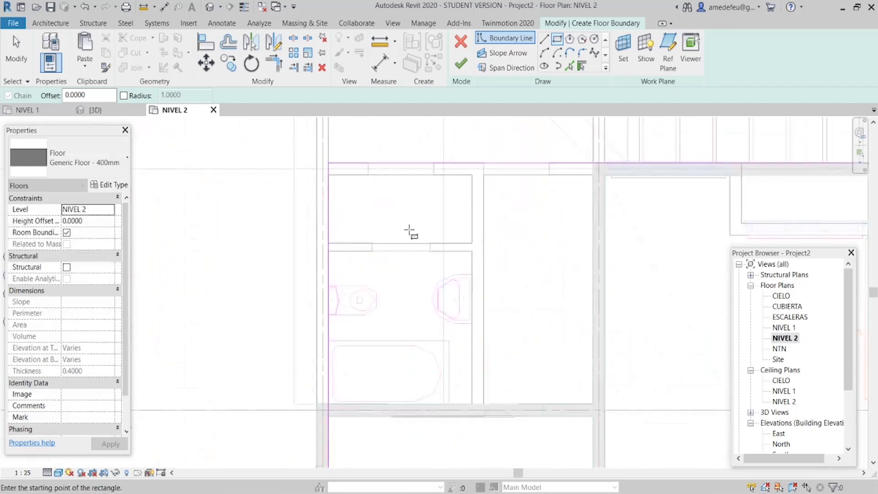
pyautogui.press('Escape')
pyautogui.press('Escape')
# Step: Add a vertical boundary line up the wall and split the bottom boundary line there
pyautogui.click(207, 45)
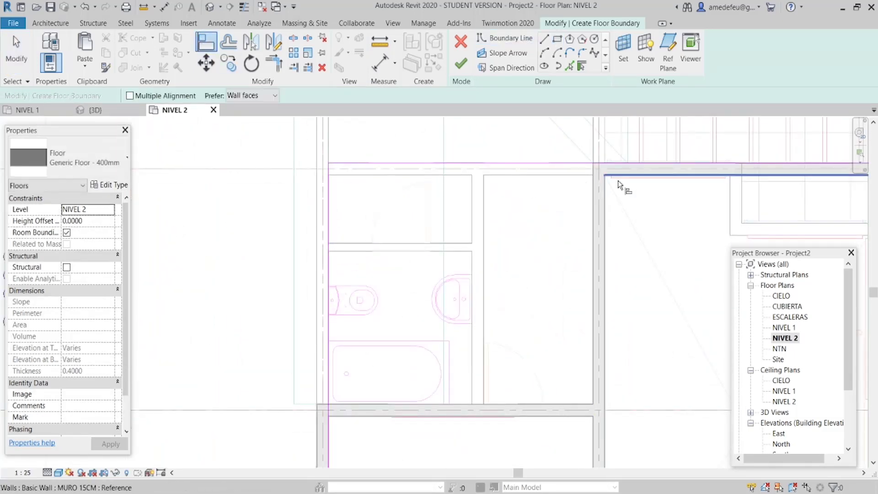
pyautogui.moveTo(587, 190); pyautogui.dragTo(488, 143, button='middle')
pyautogui.press('Escape')
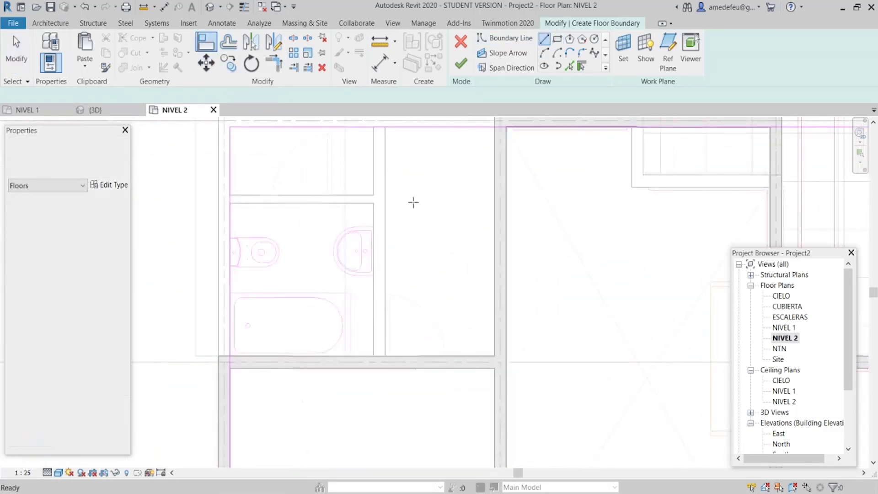
pyautogui.press('Escape')
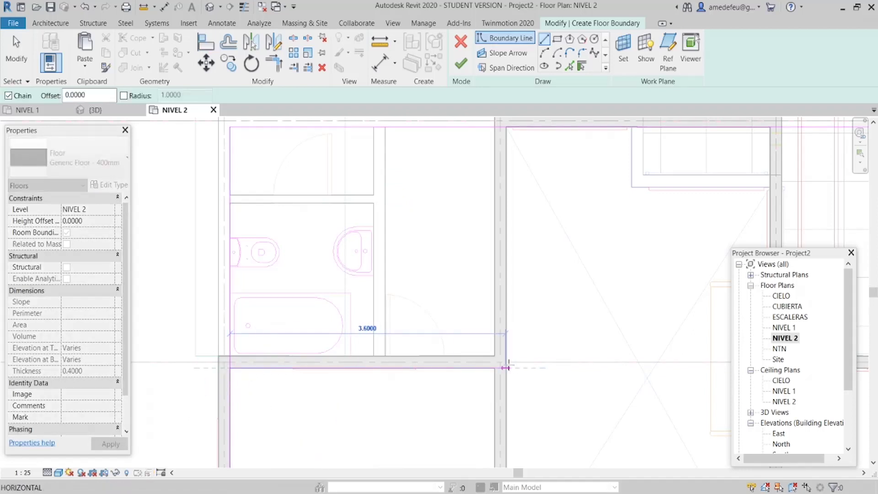
pyautogui.moveTo(506, 348); pyautogui.dragTo(497, 403, button='middle')
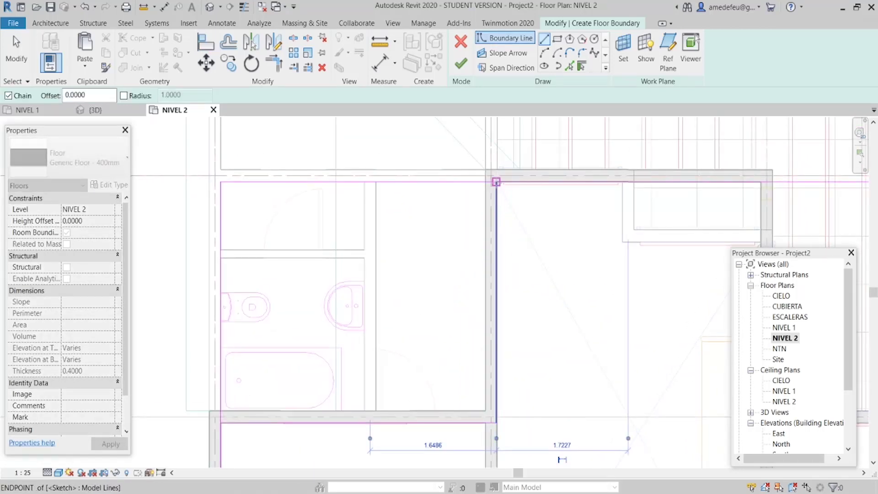
pyautogui.click(486, 134)
pyautogui.click(295, 40)
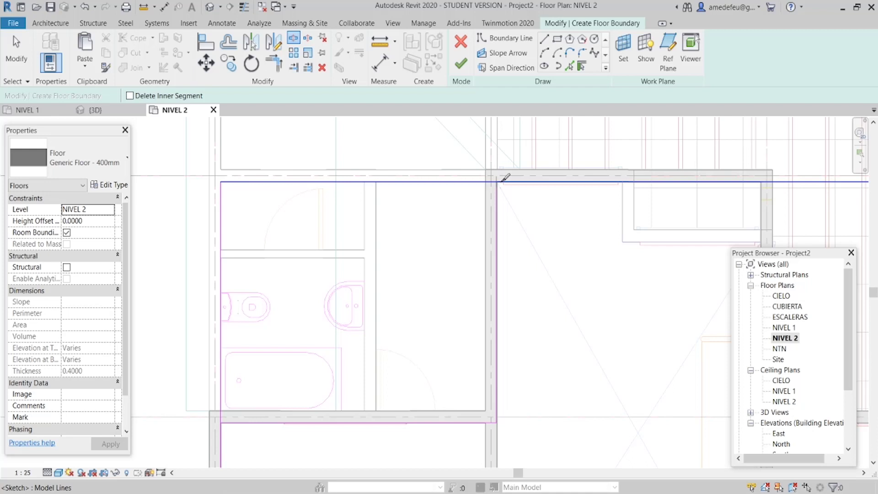
pyautogui.click(231, 416)
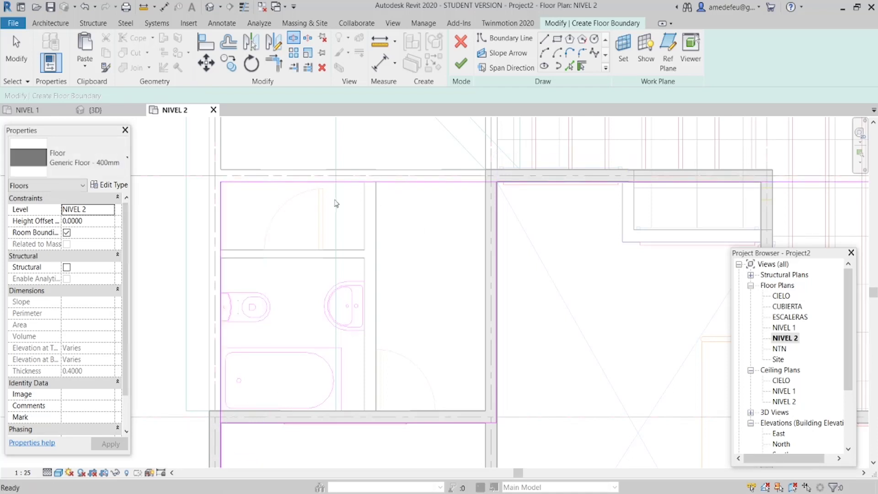
pyautogui.press('Escape')
pyautogui.click(329, 182)
pyautogui.click(238, 220)
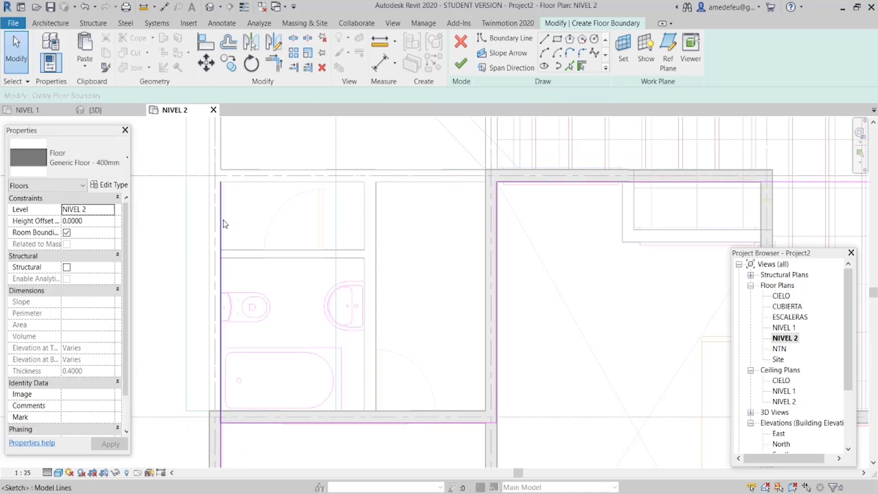
# Step: Align the bottom, left and top boundary lines to their wall faces
pyautogui.click(205, 43)
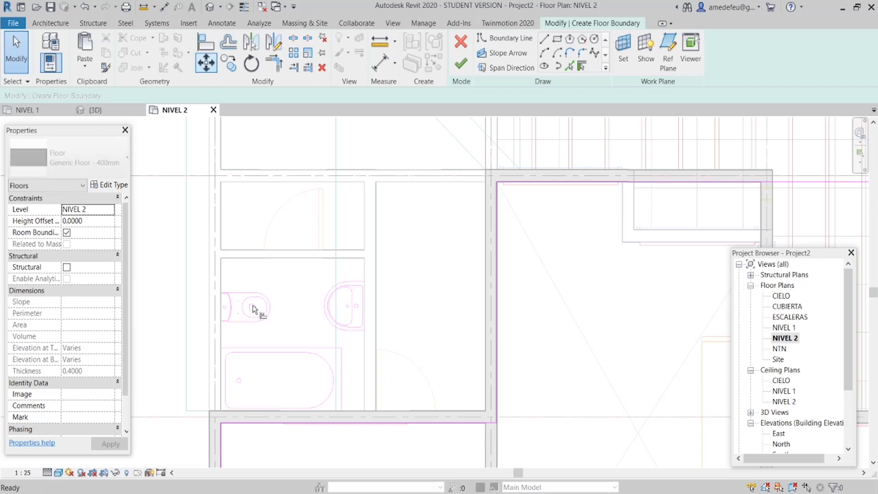
pyautogui.click(285, 410)
pyautogui.click(278, 422)
pyautogui.moveTo(278, 423); pyautogui.dragTo(271, 231, button='middle')
pyautogui.click(226, 300)
pyautogui.scroll(-2, 235, 308)
pyautogui.moveTo(376, 269); pyautogui.dragTo(384, 247, button='middle')
pyautogui.scroll(2, 343, 260)
pyautogui.click(297, 290)
pyautogui.click(305, 295)
pyautogui.click(333, 260)
pyautogui.click(348, 268)
pyautogui.moveTo(513, 327); pyautogui.dragTo(404, 231, button='middle')
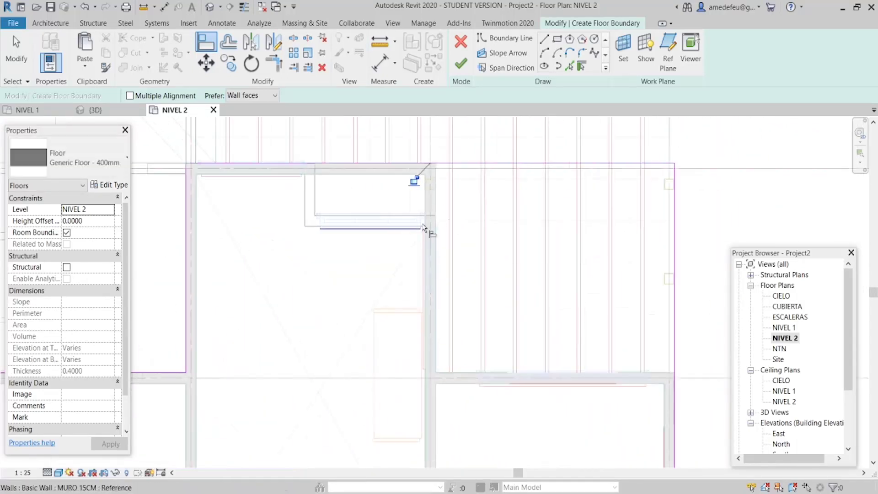
pyautogui.press('Escape')
# Step: Delete the top boundary segment and draw vertical and horizontal lines forming the stepped notch
pyautogui.click(293, 39)
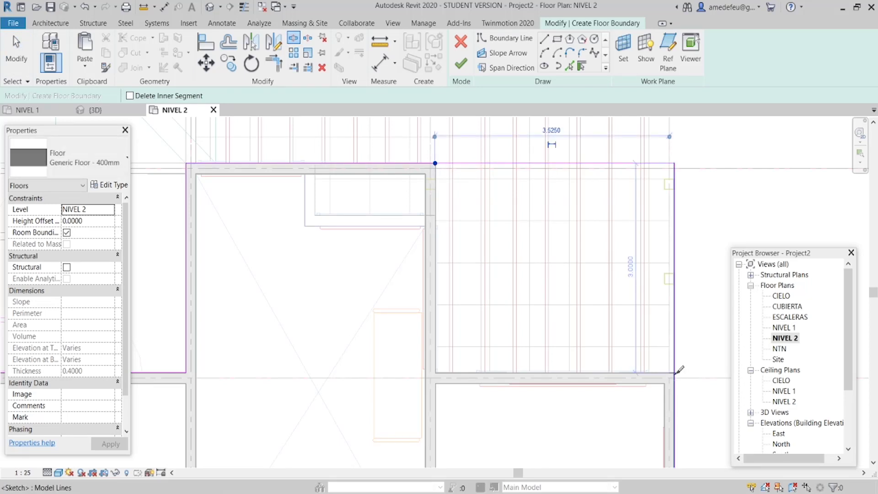
pyautogui.press('Escape')
pyautogui.press('Delete')
pyautogui.click(544, 40)
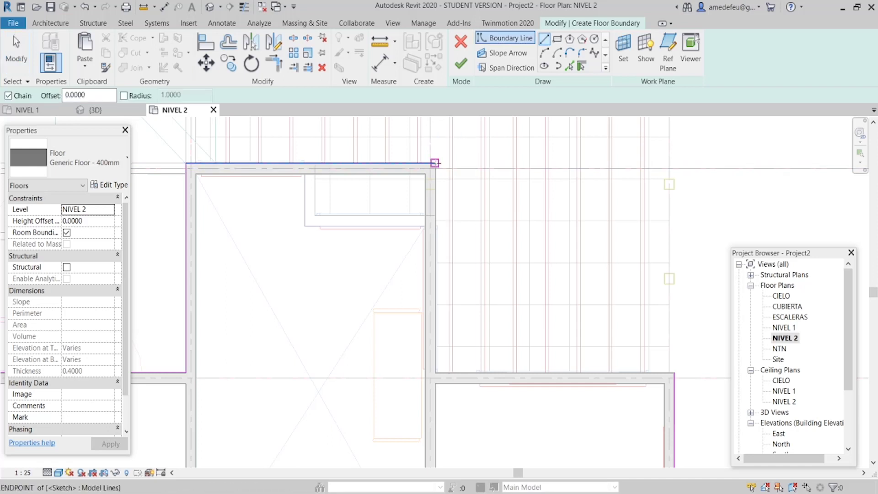
pyautogui.click(435, 163)
pyautogui.click(440, 376)
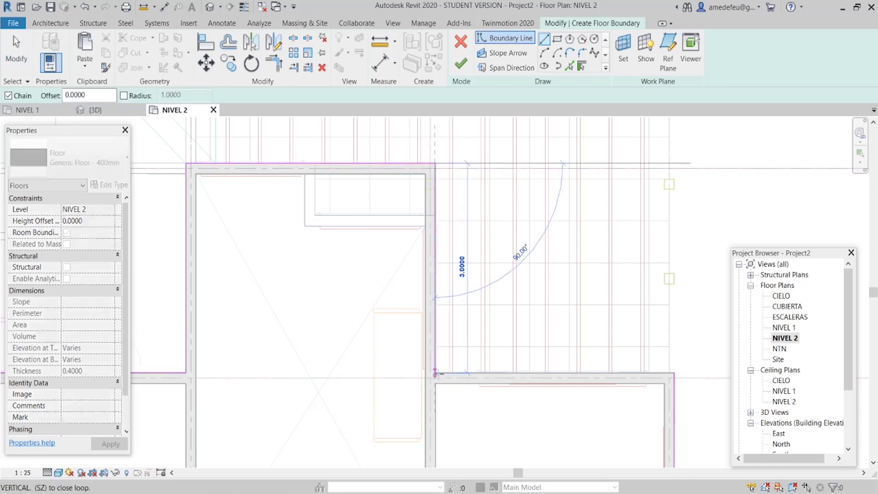
pyautogui.click(673, 372)
pyautogui.press('Escape')
pyautogui.press('Escape')
# Step: Try one more alignment (AL) to a wall face, cancel it, and finish the floor boundary
pyautogui.scroll(3, 429, 220)
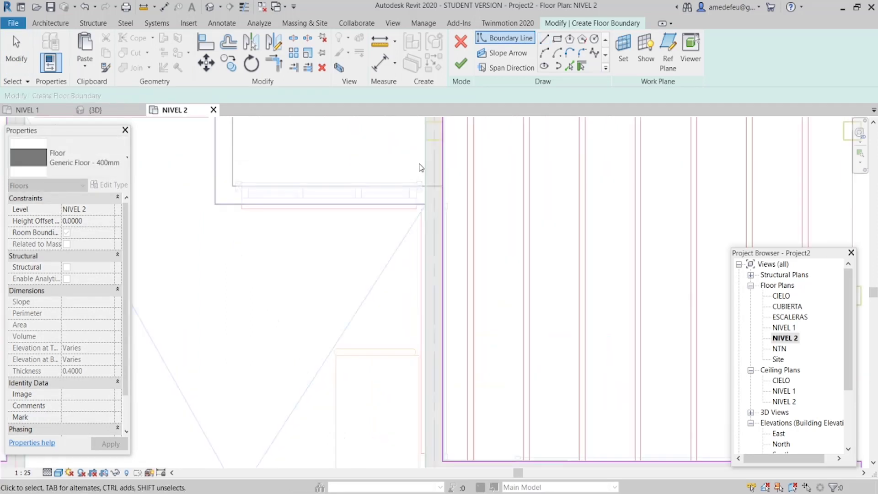
pyautogui.scroll(3, 429, 220)
pyautogui.scroll(2, 484, 209)
pyautogui.press('a')
pyautogui.press('l')
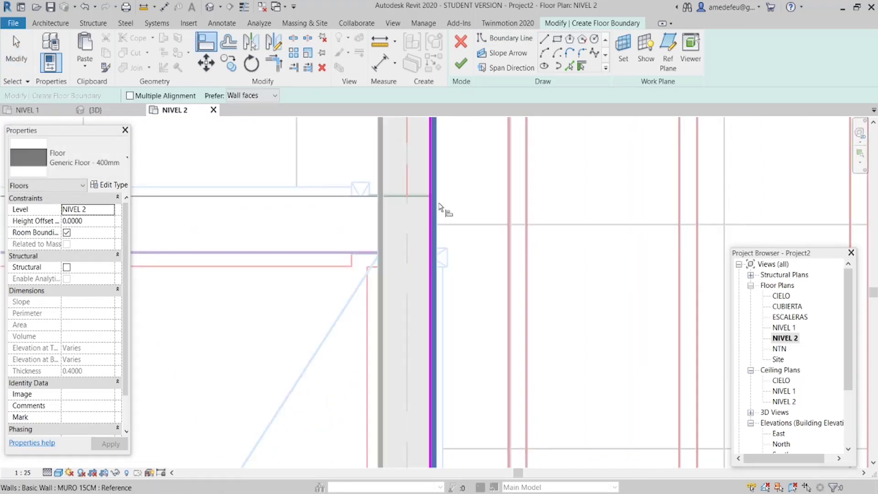
pyautogui.click(428, 209)
pyautogui.scroll(-2, 489, 401)
pyautogui.scroll(2, 434, 290)
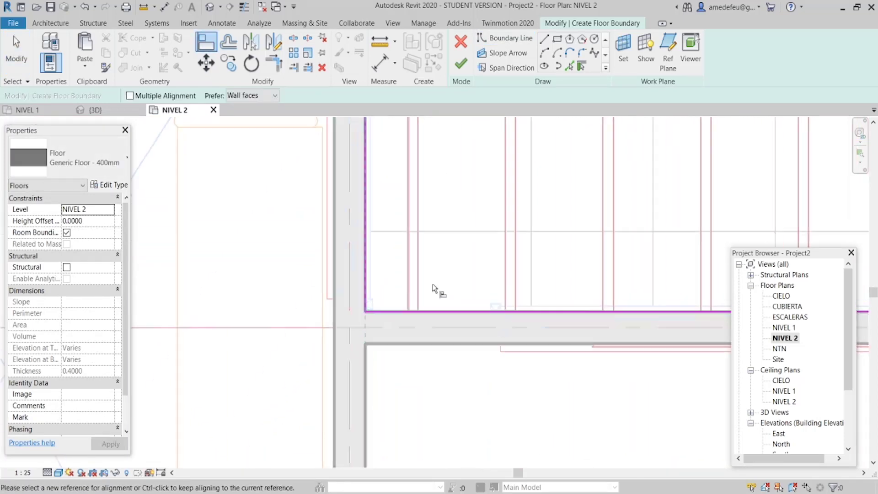
pyautogui.scroll(-2, 428, 307)
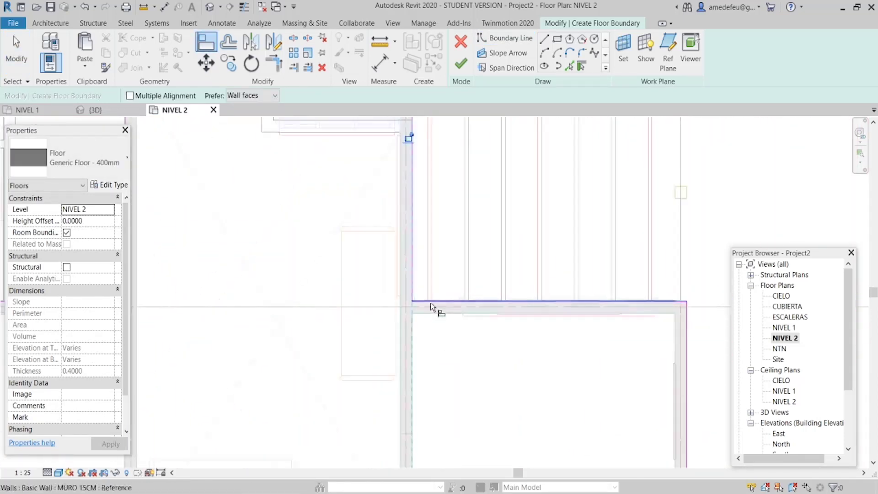
pyautogui.scroll(-4, 434, 302)
pyautogui.scroll(2, 425, 299)
pyautogui.scroll(2, 400, 297)
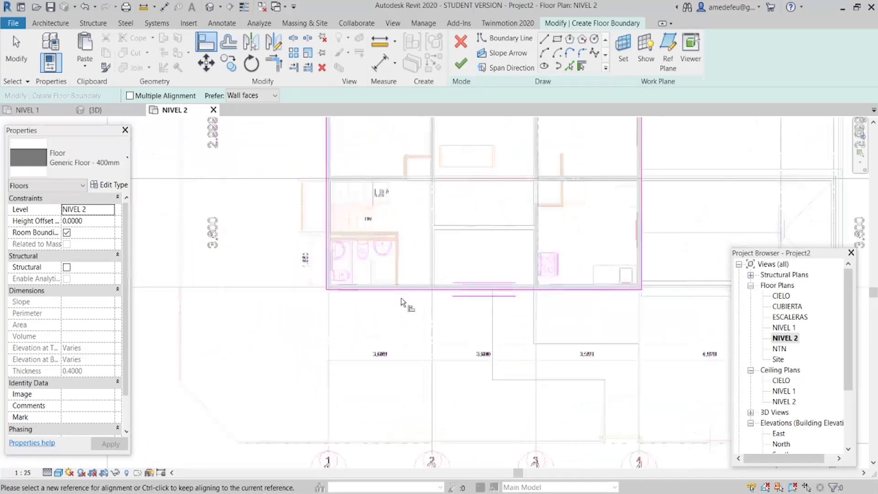
pyautogui.moveTo(372, 190); pyautogui.dragTo(366, 370, button='middle')
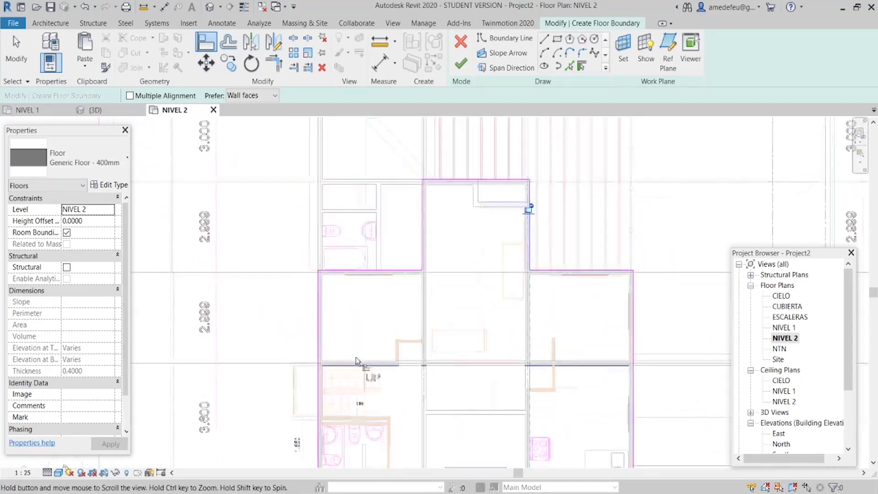
pyautogui.press('Escape')
pyautogui.press('Escape')
pyautogui.scroll(2, 369, 366)
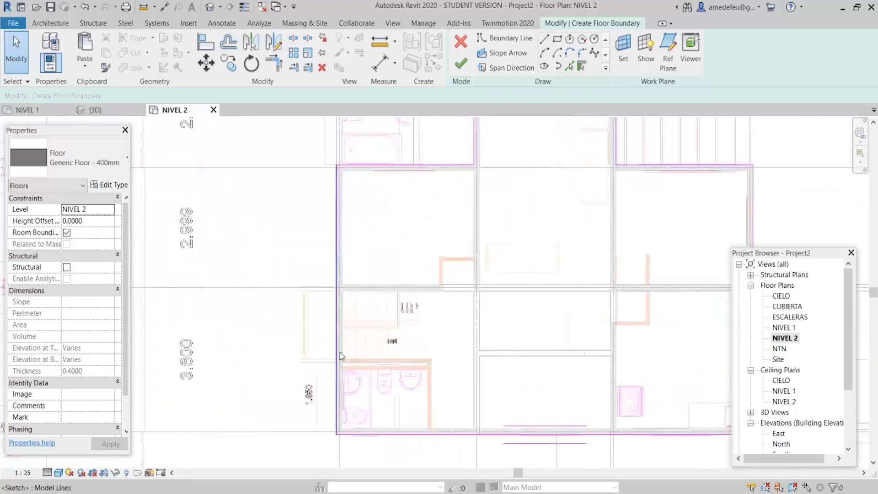
pyautogui.click(469, 67)
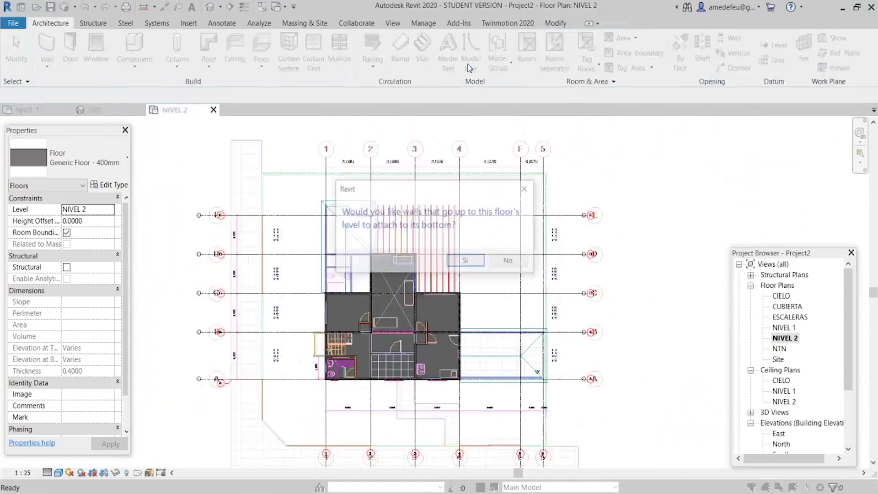
# Step: Finish the NIVEL 2 floor without attaching walls, then switch to the 3D house view
pyautogui.click(510, 262)
pyautogui.scroll(-5, 376, 215)
pyautogui.press('Escape')
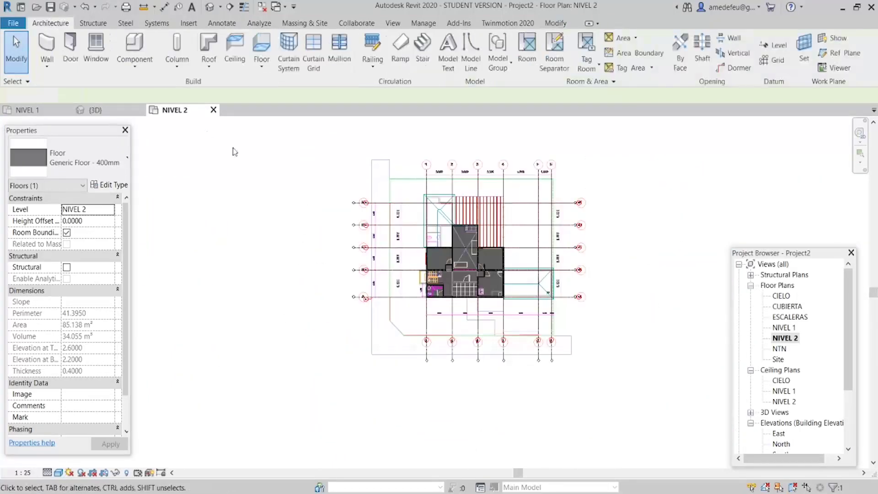
pyautogui.hotkey('ctrl', 'Tab')
# Step: Orbit the 3D view and select both the NIVEL 2 and NIVEL 1 floors
pyautogui.keyDown('shift'); pyautogui.moveTo(606, 365); pyautogui.dragTo(523, 351, button='middle'); pyautogui.keyUp('shift')
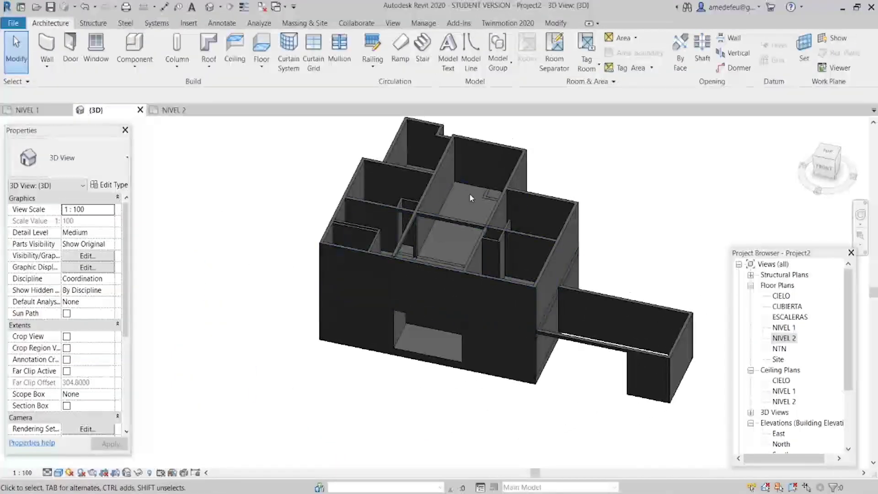
pyautogui.click(518, 249)
pyautogui.moveTo(518, 249)
pyautogui.keyDown('shift'); pyautogui.mouseDown(button='middle')
pyautogui.moveTo(566, 280)
pyautogui.moveTo(480, 368)
pyautogui.mouseUp(button='middle'); pyautogui.keyUp('shift')
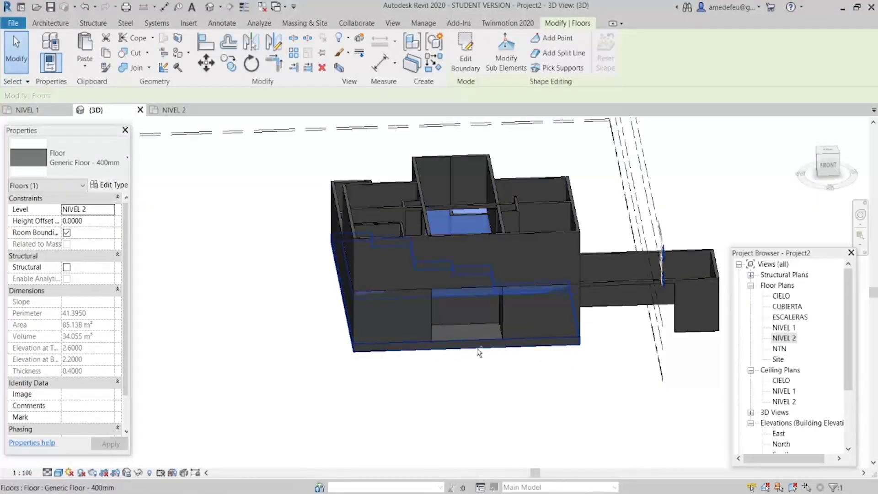
pyautogui.keyDown('ctrl'); pyautogui.click(480, 356); pyautogui.keyUp('ctrl')
pyautogui.moveTo(550, 407)
pyautogui.keyDown('shift'); pyautogui.mouseDown(button='middle')
pyautogui.moveTo(460, 348)
pyautogui.moveTo(491, 399)
pyautogui.mouseUp(button='middle'); pyautogui.keyUp('shift')
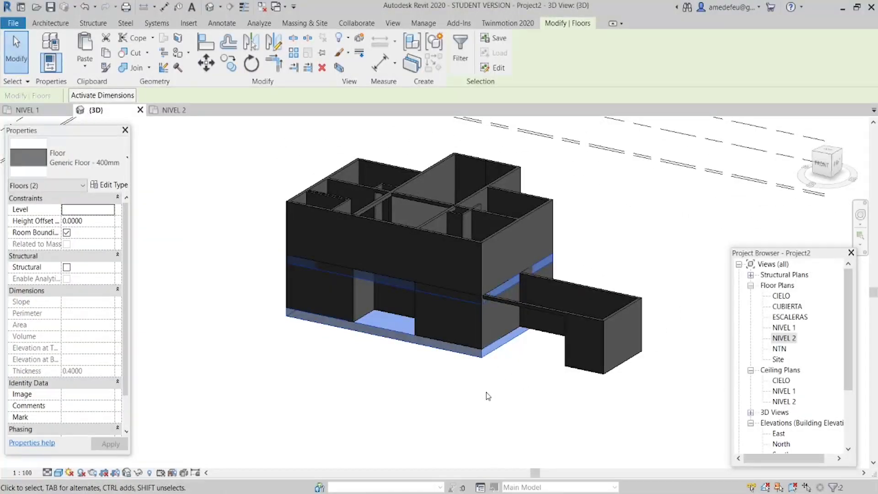
pyautogui.keyDown('shift'); pyautogui.moveTo(502, 370); pyautogui.dragTo(447, 418, button='middle'); pyautogui.keyUp('shift')
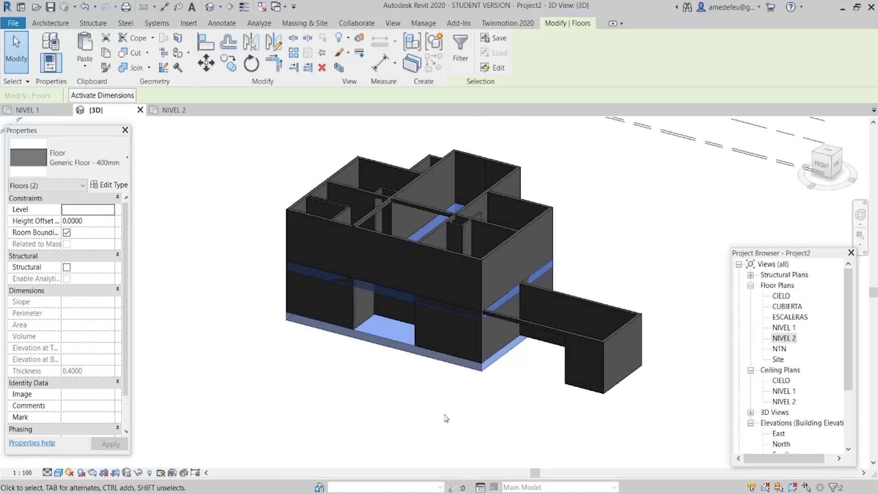
# Step: Isolate the two floors, orbit them side-on, then restore the whole building
pyautogui.press('i')
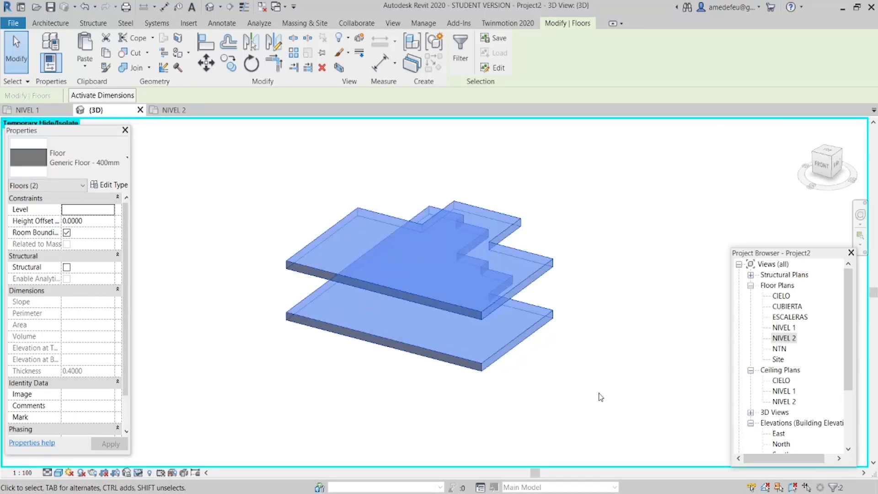
pyautogui.press('Escape')
pyautogui.moveTo(562, 381)
pyautogui.keyDown('shift'); pyautogui.mouseDown(button='middle')
pyautogui.moveTo(390, 378)
pyautogui.moveTo(417, 281)
pyautogui.moveTo(466, 297)
pyautogui.moveTo(507, 365)
pyautogui.moveTo(521, 448)
pyautogui.moveTo(584, 474)
pyautogui.moveTo(477, 359)
pyautogui.mouseUp(button='middle'); pyautogui.keyUp('shift')
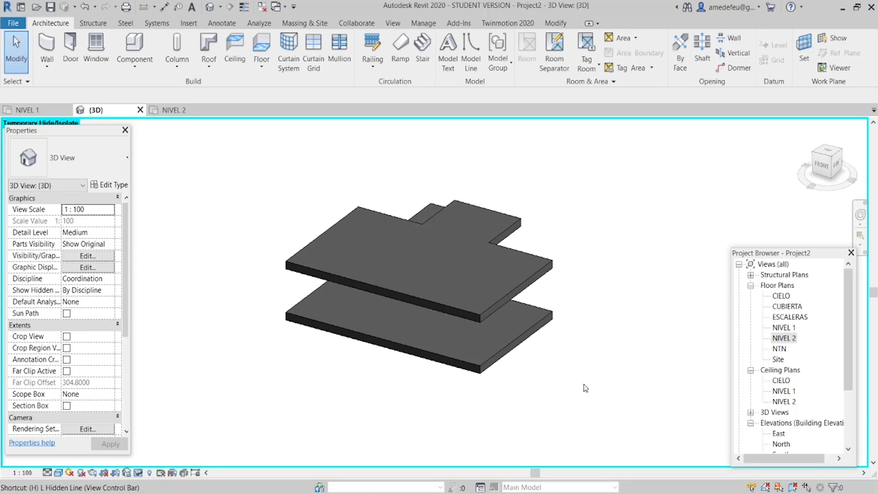
pyautogui.press('h')
pyautogui.press('r')
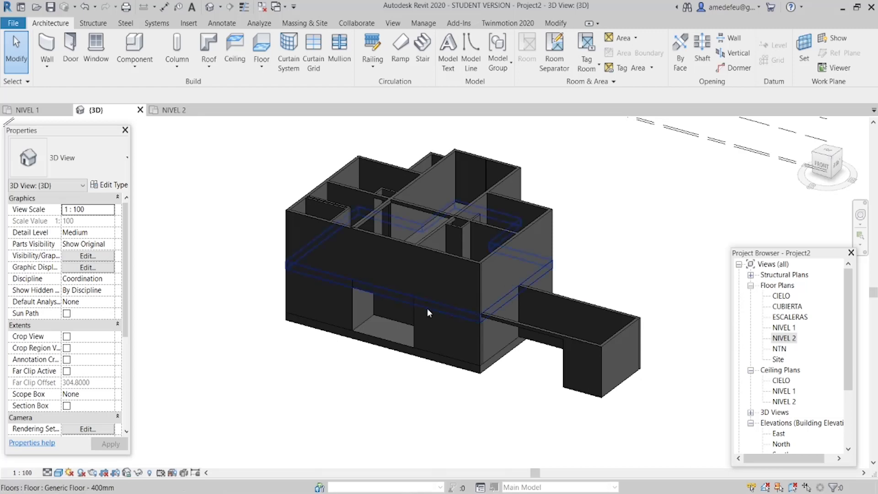
# Step: Temporarily isolate the NIVEL 2 floor, then reset the hidden elements
pyautogui.click(426, 308)
pyautogui.press('h')
pyautogui.press('i')
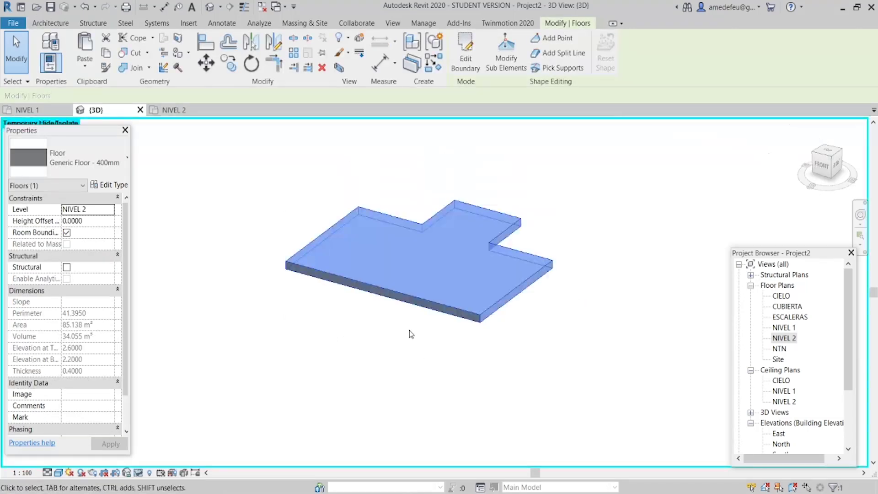
pyautogui.press('h')
pyautogui.press('r')
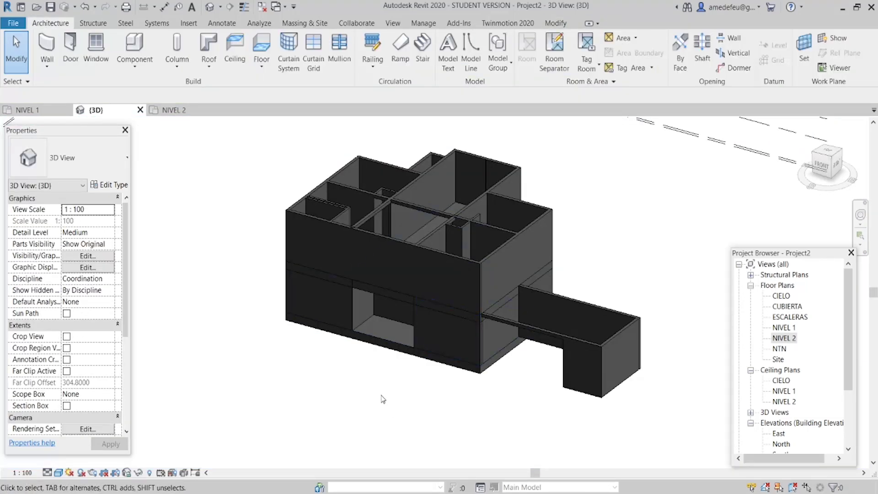
# Step: Orbit to a lower angle and select the ground-floor NIVEL 1 slab
pyautogui.keyDown('shift'); pyautogui.moveTo(383, 399); pyautogui.dragTo(428, 374, button='middle'); pyautogui.keyUp('shift')
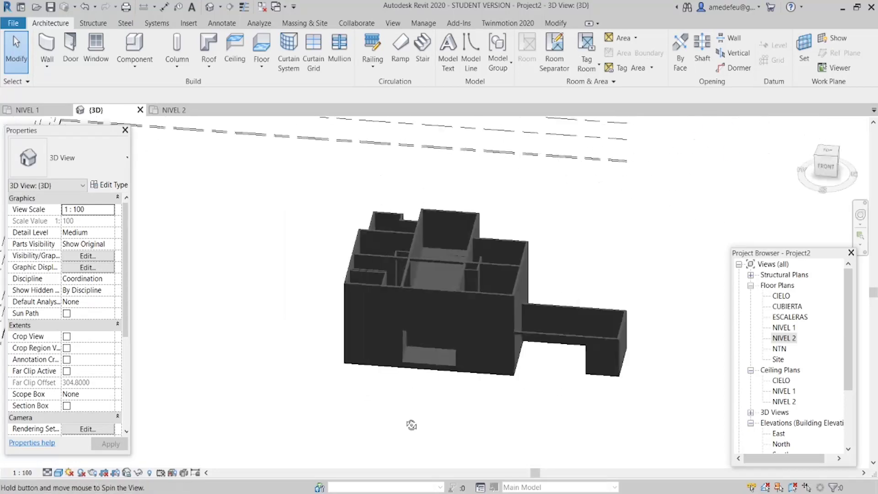
pyautogui.click(423, 337)
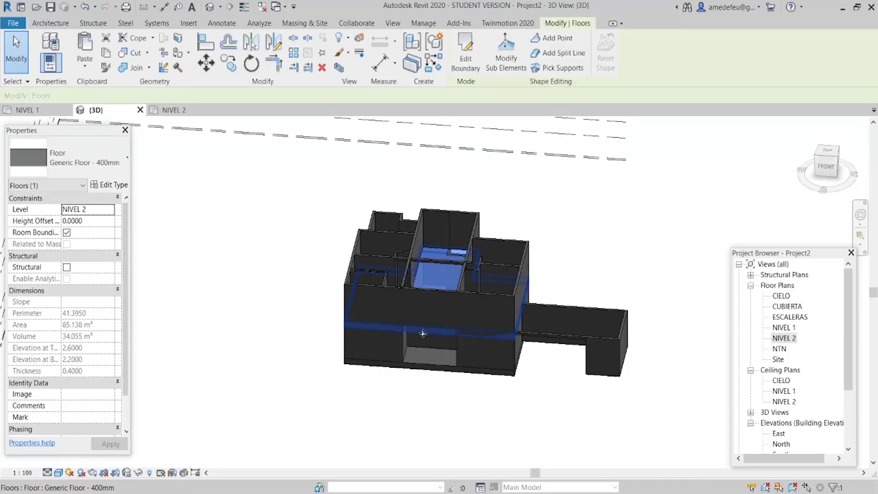
pyautogui.moveTo(525, 371)
pyautogui.keyDown('shift'); pyautogui.mouseDown(button='middle')
pyautogui.moveTo(464, 362)
pyautogui.moveTo(402, 368)
pyautogui.mouseUp(button='middle'); pyautogui.keyUp('shift')
pyautogui.click(399, 368)
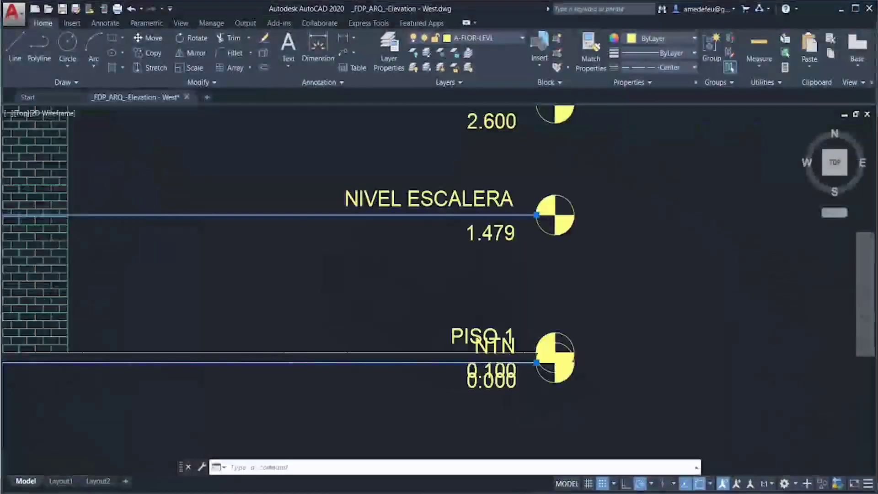
# Step: Open the _FDP_ARQ_-Section - CORTE drawing from the Application menu
pyautogui.scroll(-3, 467, 236)
pyautogui.moveTo(259, 194)
pyautogui.mouseDown(button='middle')
pyautogui.moveTo(467, 235)
pyautogui.moveTo(778, 253)
pyautogui.mouseUp(button='middle')
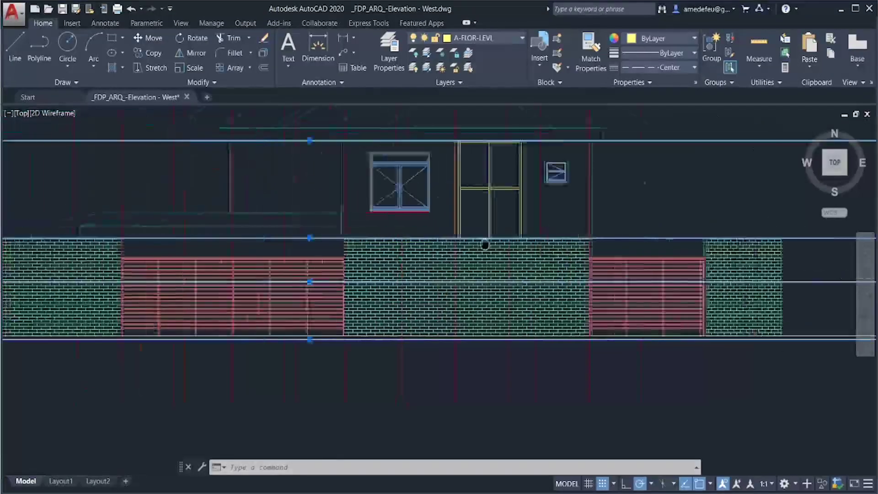
pyautogui.click(13, 13)
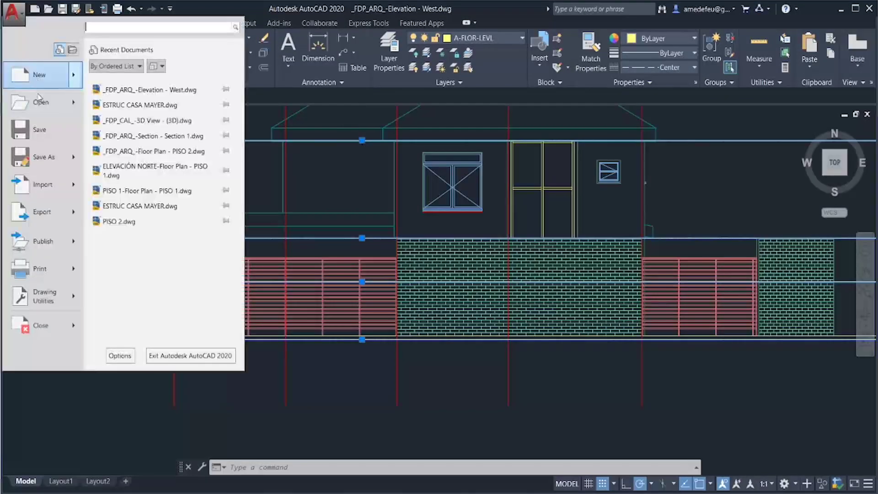
pyautogui.click(40, 102)
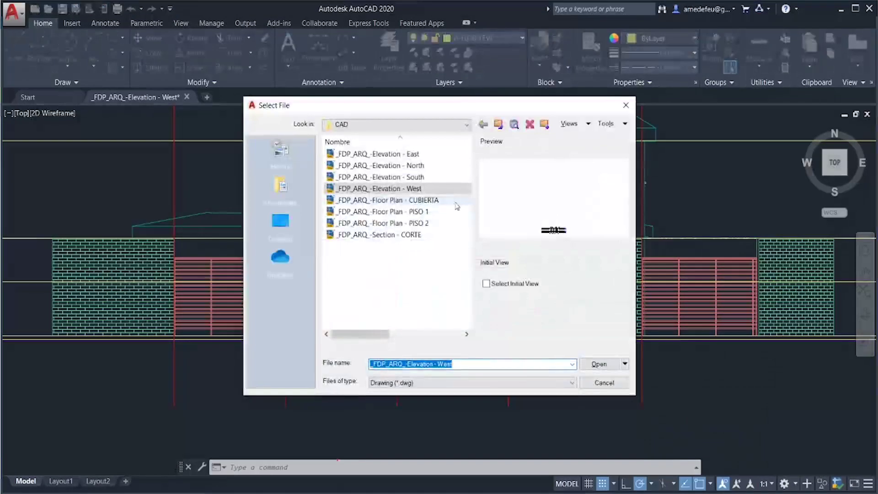
pyautogui.click(417, 238)
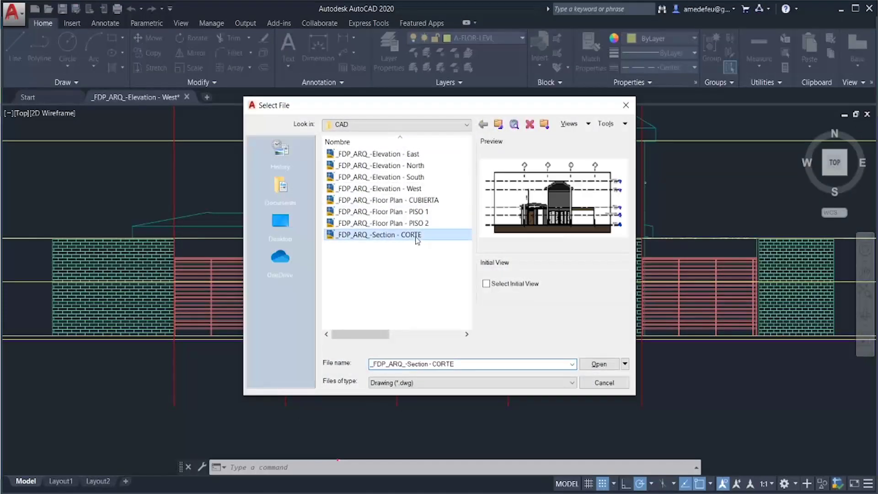
pyautogui.click(598, 364)
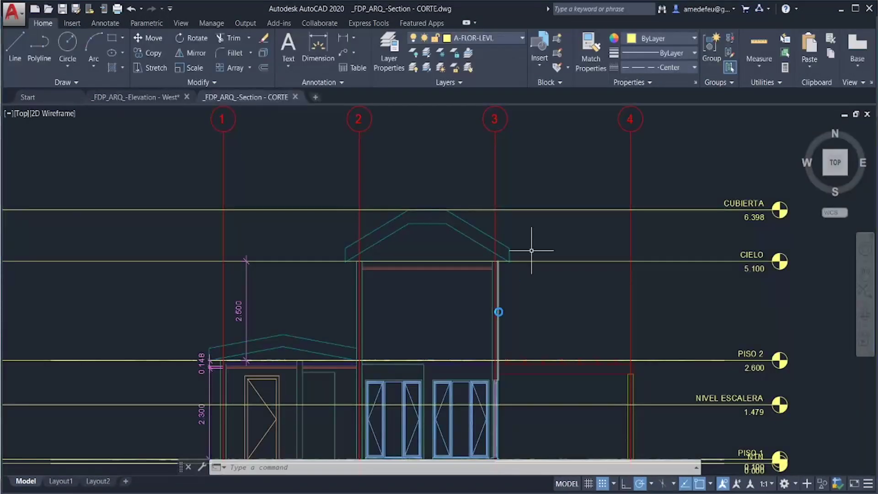
# Step: Pan to the section's doors area and try a linear dimension, then cancel it
pyautogui.moveTo(458, 349); pyautogui.dragTo(472, 231, button='middle')
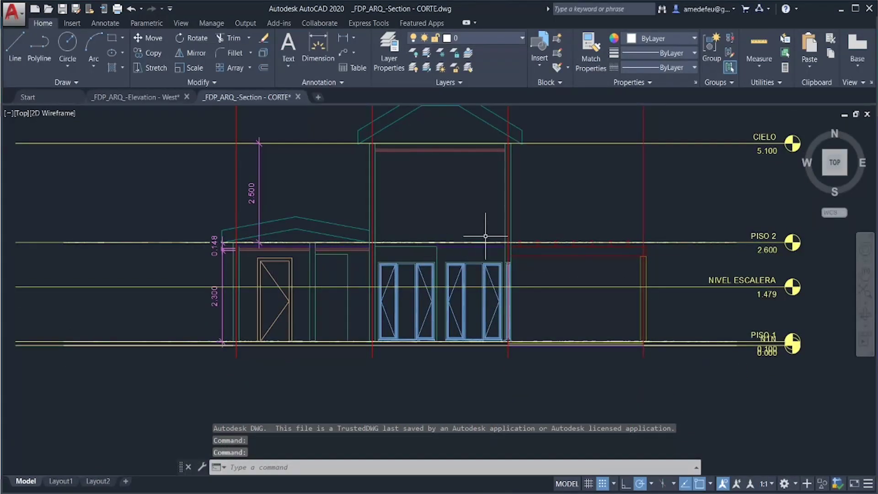
pyautogui.scroll(4, 471, 235)
pyautogui.moveTo(431, 251)
pyautogui.mouseDown(button='middle')
pyautogui.moveTo(430, 272)
pyautogui.moveTo(385, 272)
pyautogui.mouseUp(button='middle')
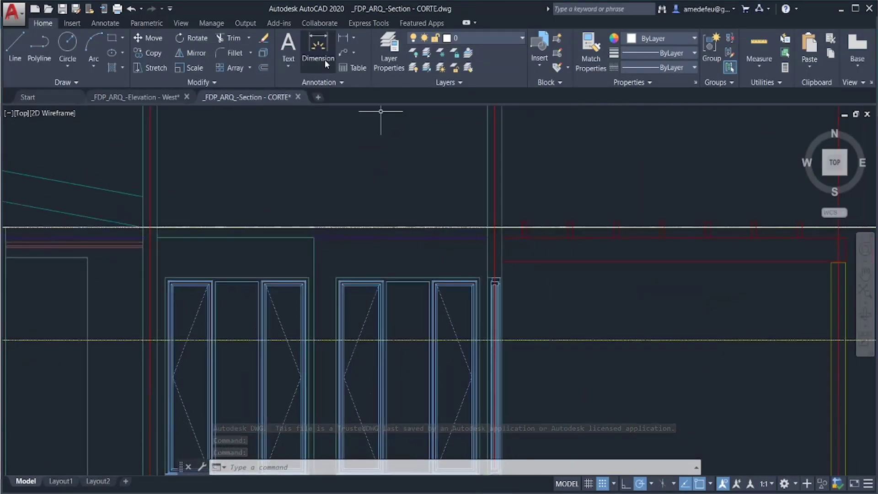
pyautogui.click(318, 48)
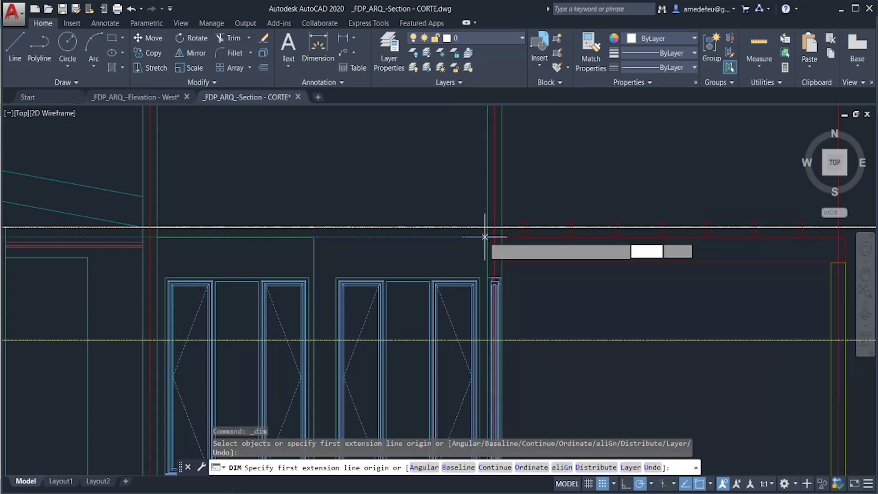
pyautogui.click(487, 237)
pyautogui.scroll(4, 516, 206)
pyautogui.scroll(4, 503, 228)
pyautogui.press('Escape')
# Step: Dimension the vertical distance between the section's floor levels, then cancel and recentre
pyautogui.press('Return')
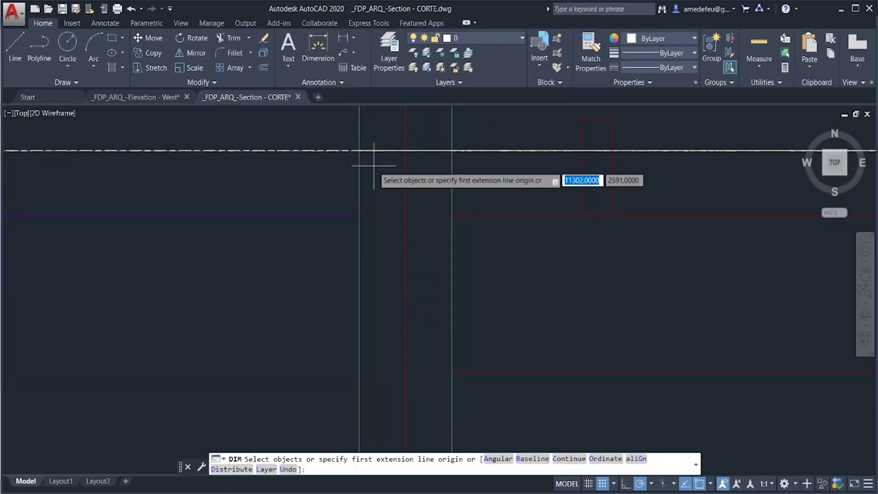
pyautogui.click(359, 214)
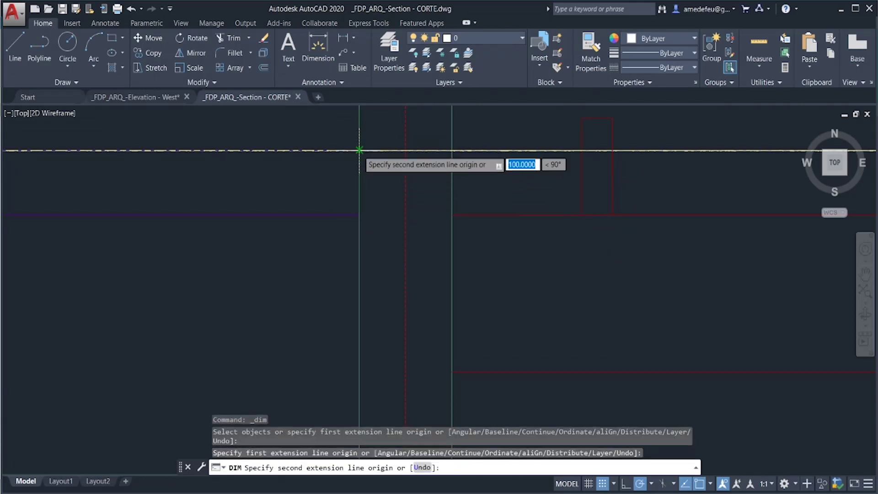
pyautogui.click(358, 150)
pyautogui.click(381, 183)
pyautogui.scroll(4, 379, 186)
pyautogui.scroll(2, 377, 192)
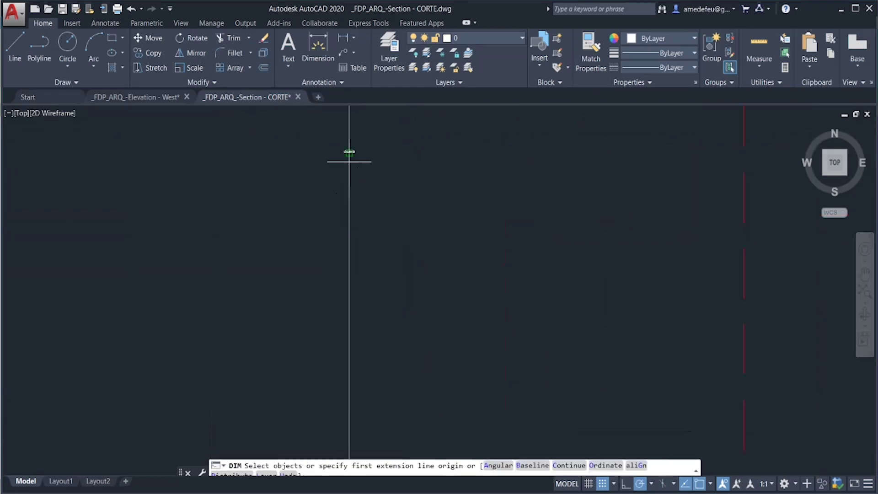
pyautogui.scroll(-2, 377, 173)
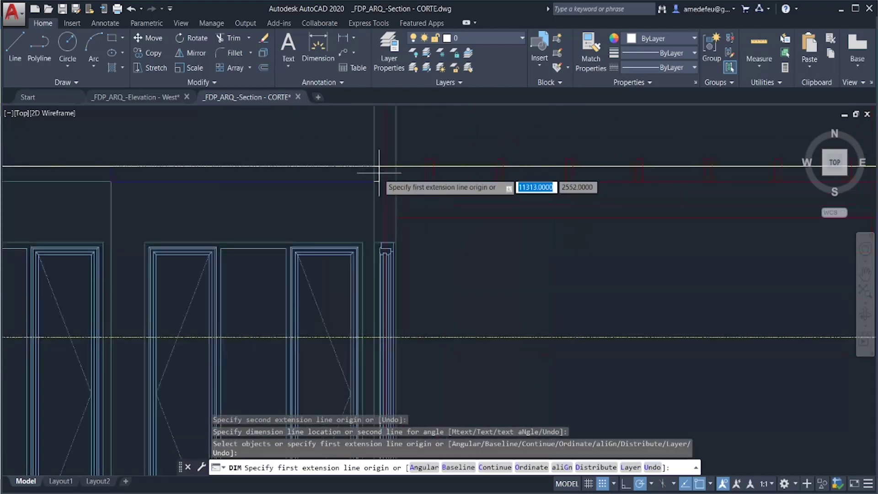
pyautogui.scroll(-2, 375, 183)
pyautogui.scroll(-1, 379, 215)
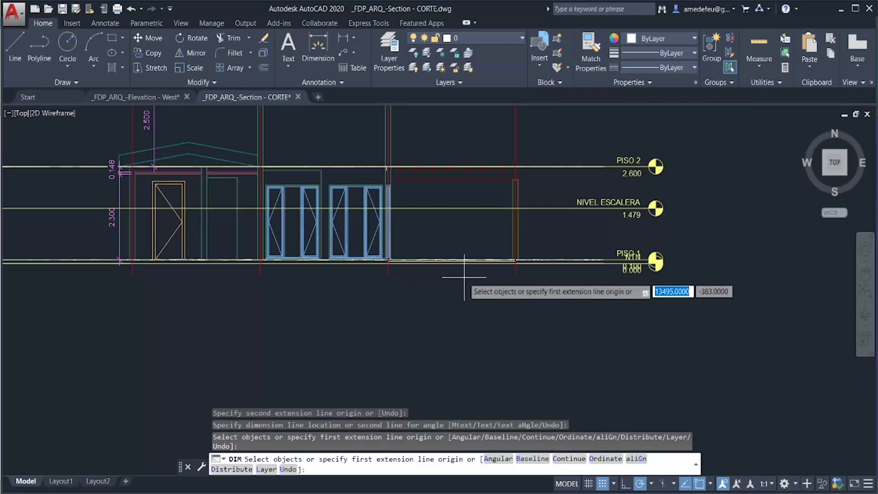
pyautogui.press('Escape')
pyautogui.press('Escape')
pyautogui.press('Escape')
pyautogui.moveTo(422, 232); pyautogui.dragTo(430, 290, button='middle')
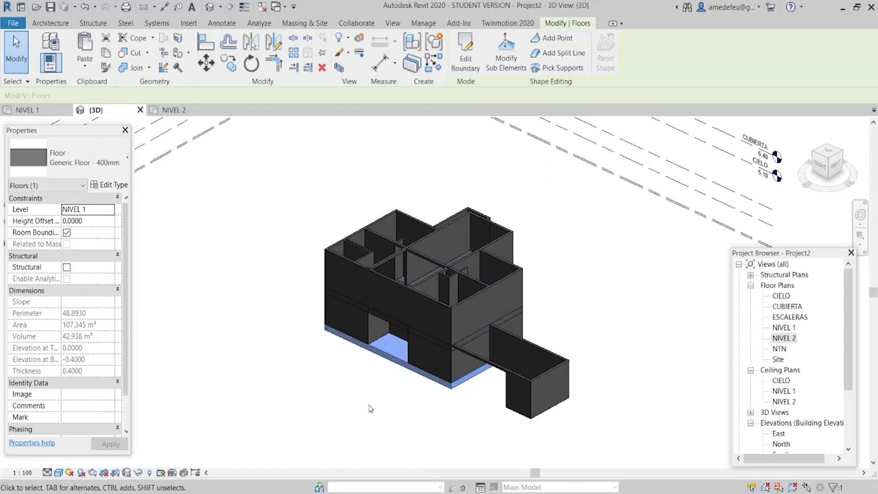
pyautogui.keyDown('shift'); pyautogui.moveTo(371, 408); pyautogui.dragTo(403, 389, button='middle'); pyautogui.keyUp('shift')
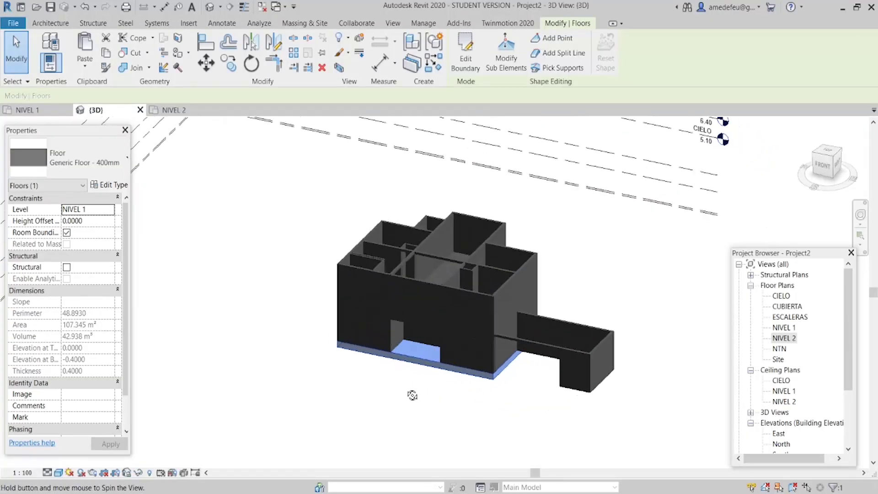
# Step: Select only the NIVEL 1 slab and open its floor type properties
pyautogui.scroll(3, 402, 382)
pyautogui.scroll(2, 399, 377)
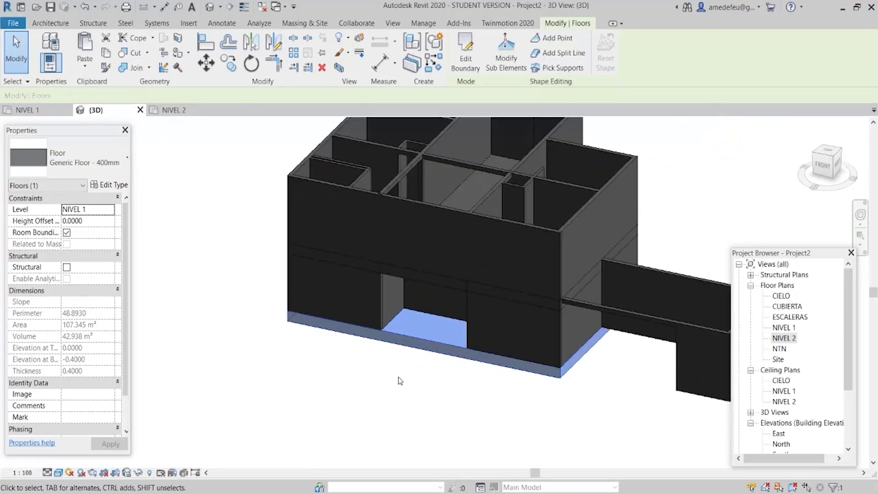
pyautogui.keyDown('ctrl'); pyautogui.click(402, 274); pyautogui.keyUp('ctrl')
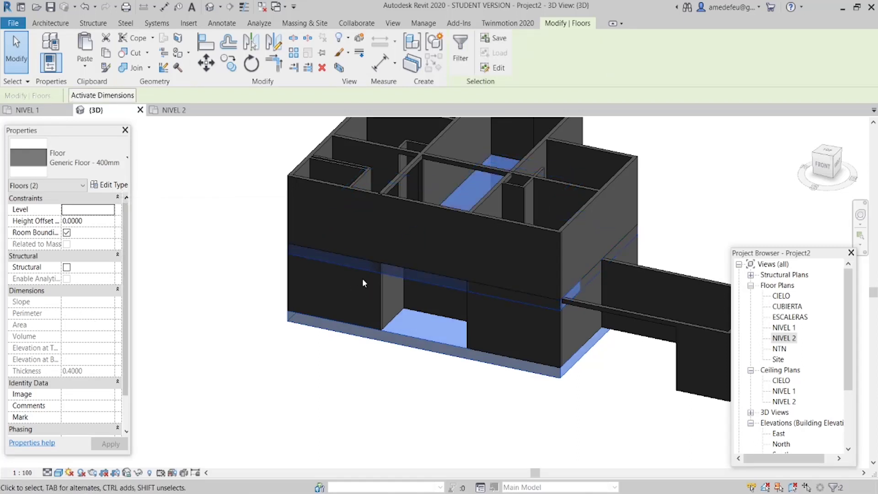
pyautogui.click(380, 356)
pyautogui.click(372, 342)
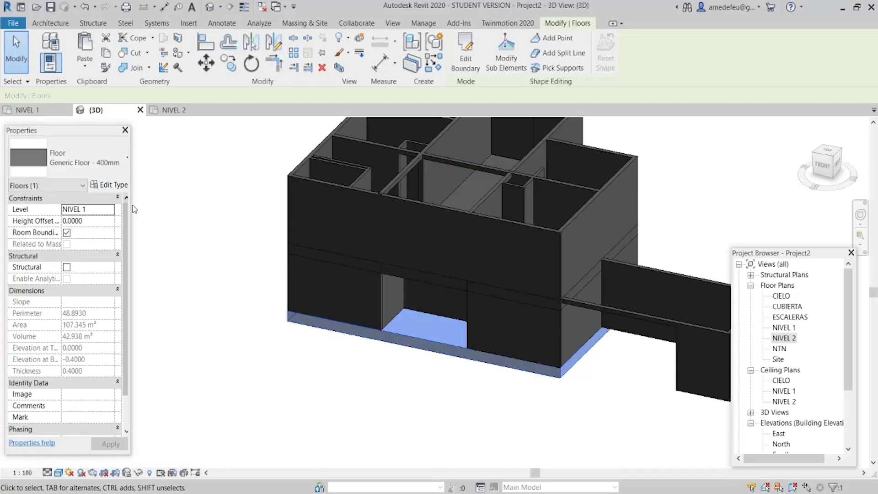
pyautogui.click(120, 187)
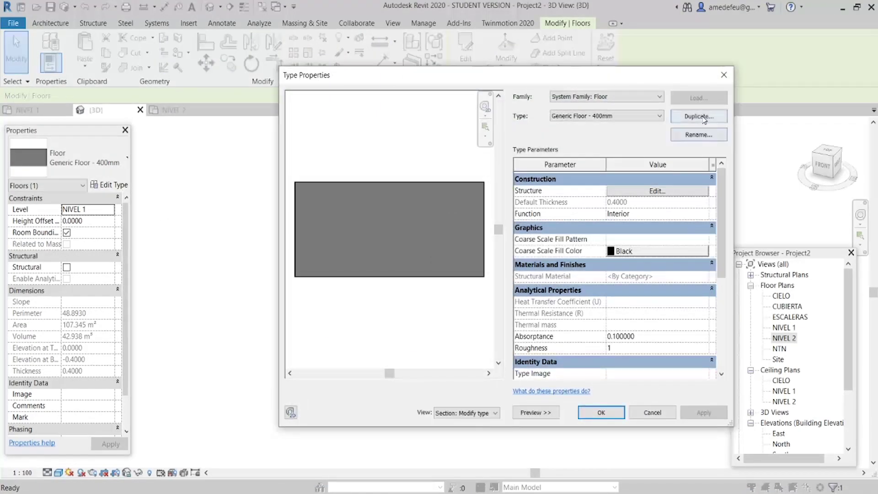
pyautogui.click(698, 116)
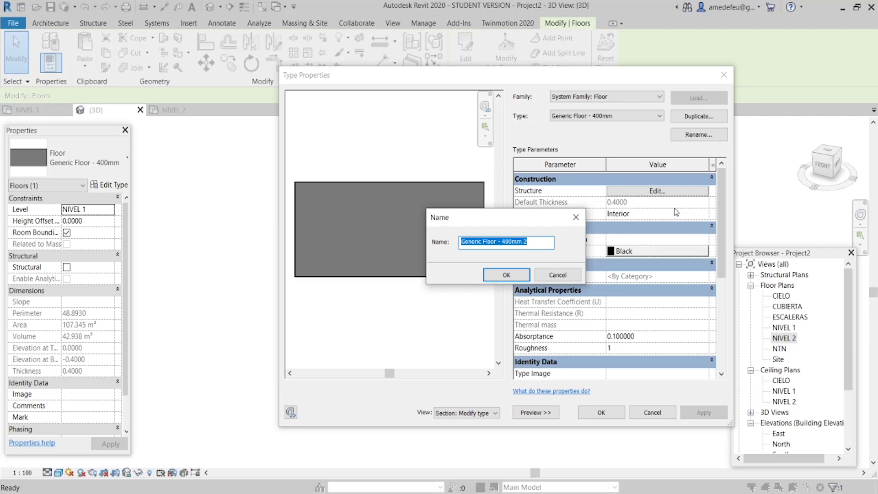
pyautogui.click(558, 275)
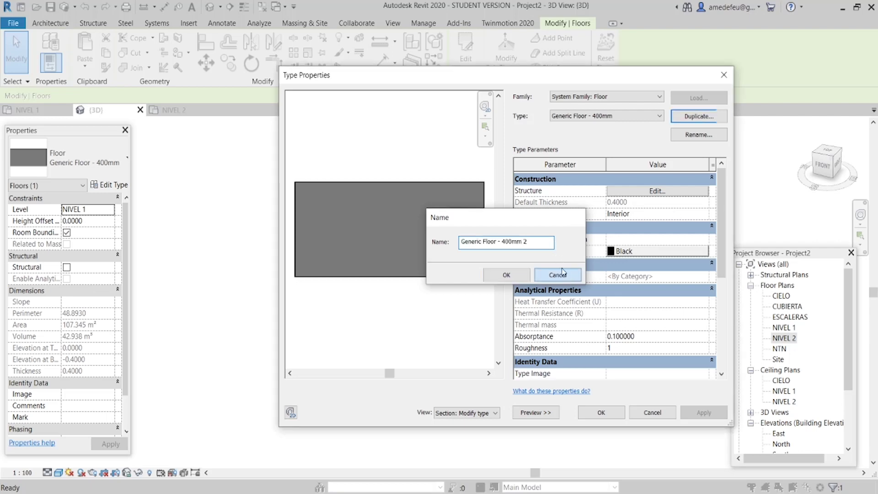
pyautogui.click(602, 118)
pyautogui.click(695, 136)
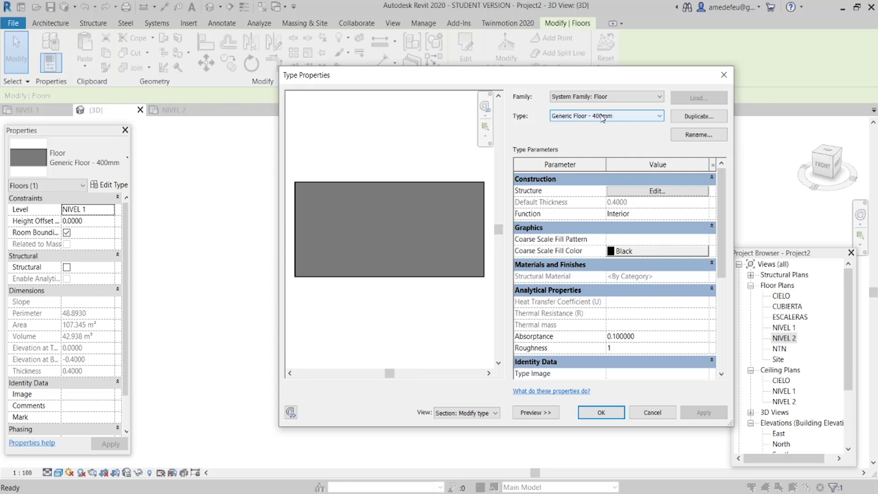
# Step: Duplicate the floor type as RADIER 10CM with a 0.1 structure layer and apply it
pyautogui.click(696, 117)
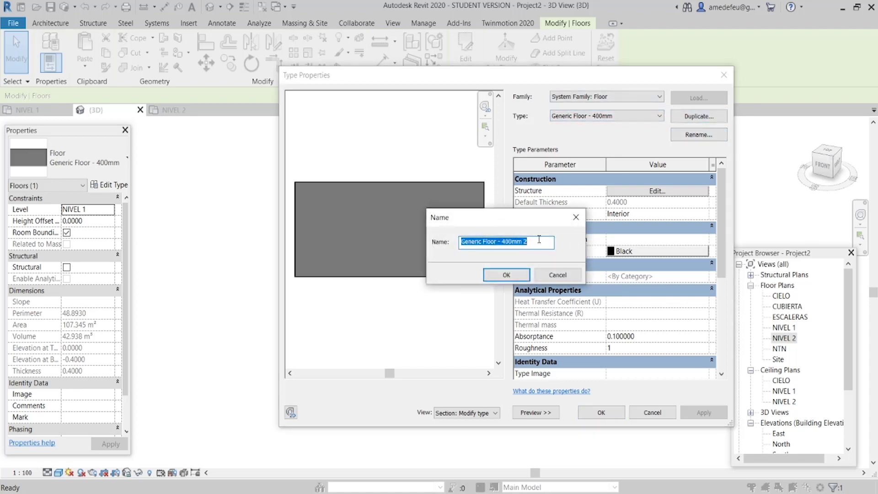
pyautogui.write('RADIER 10CM')
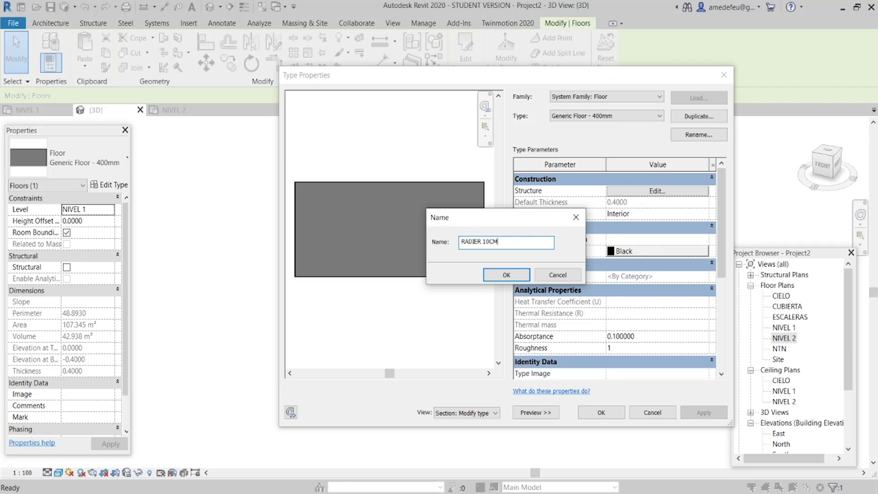
pyautogui.click(514, 276)
pyautogui.click(656, 192)
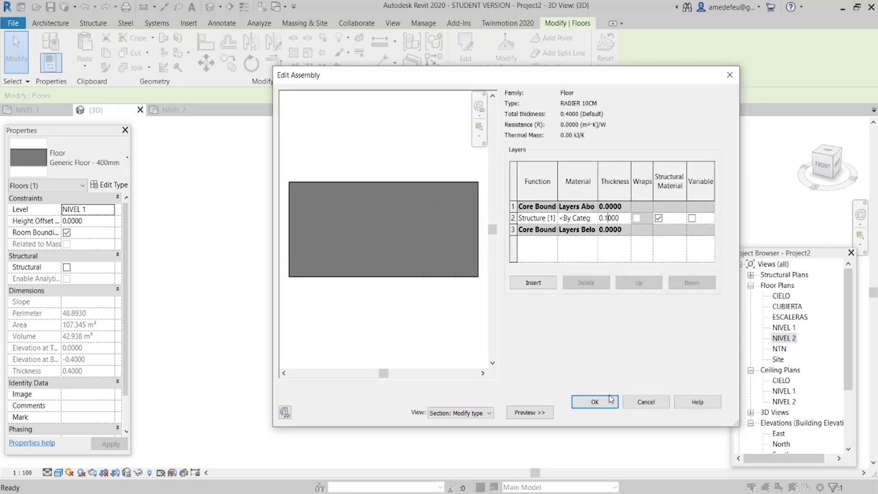
pyautogui.click(594, 401)
pyautogui.click(607, 422)
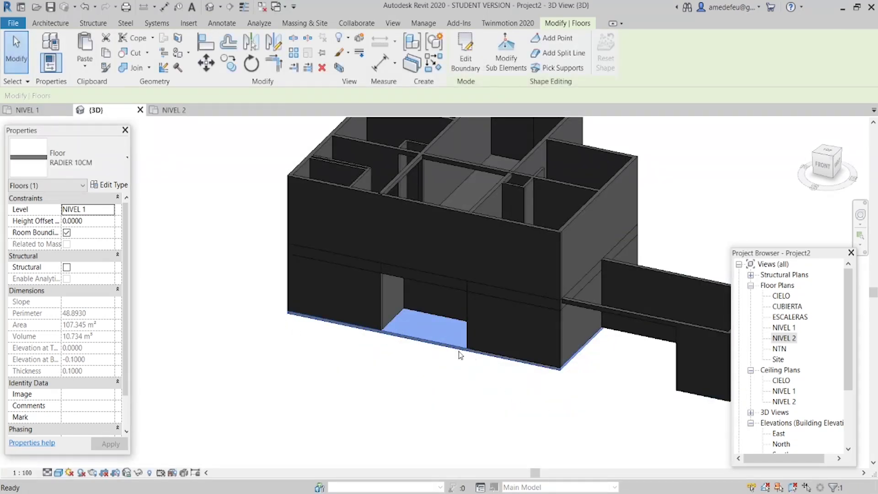
pyautogui.click(415, 279)
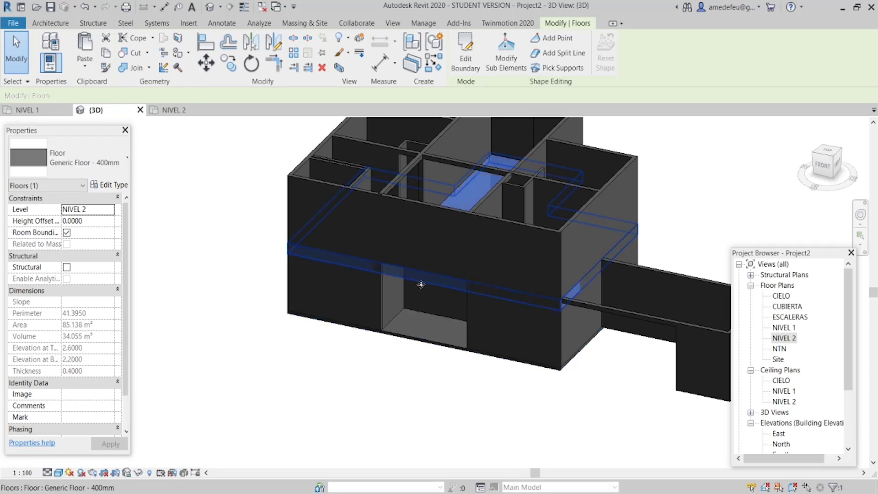
# Step: Duplicate the NIVEL 2 floor type as LOSA 10CM with a 0.1 structure layer
pyautogui.click(104, 185)
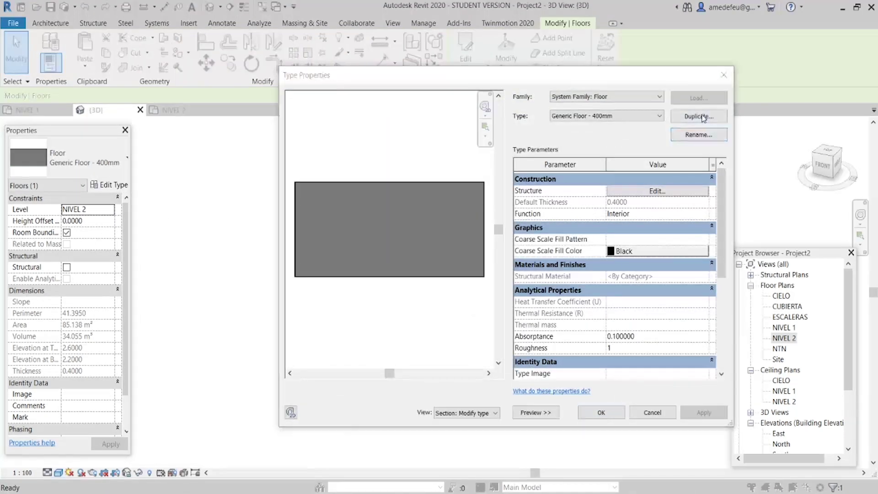
pyautogui.click(703, 117)
pyautogui.write('LOSA 10CM')
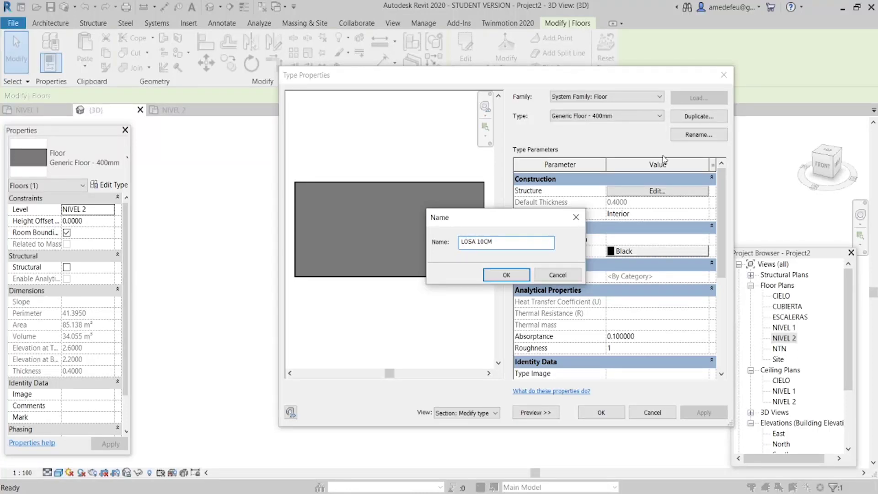
pyautogui.click(506, 274)
pyautogui.click(637, 192)
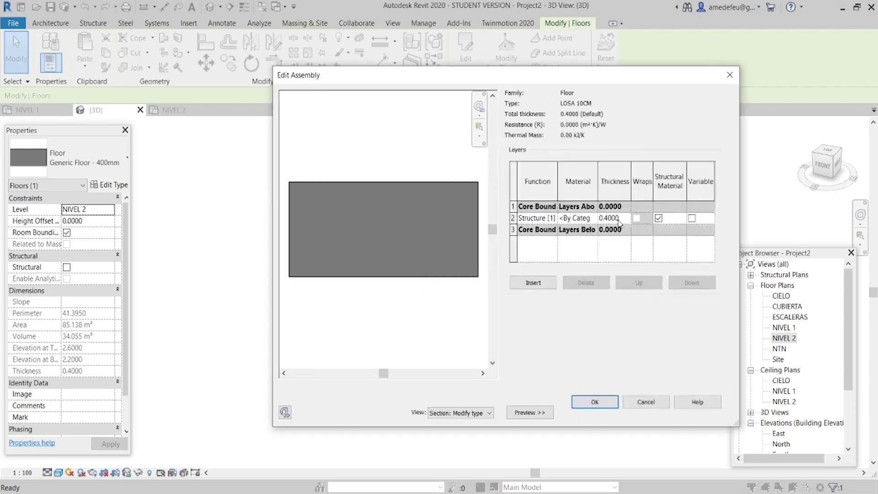
pyautogui.click(610, 218)
pyautogui.click(595, 401)
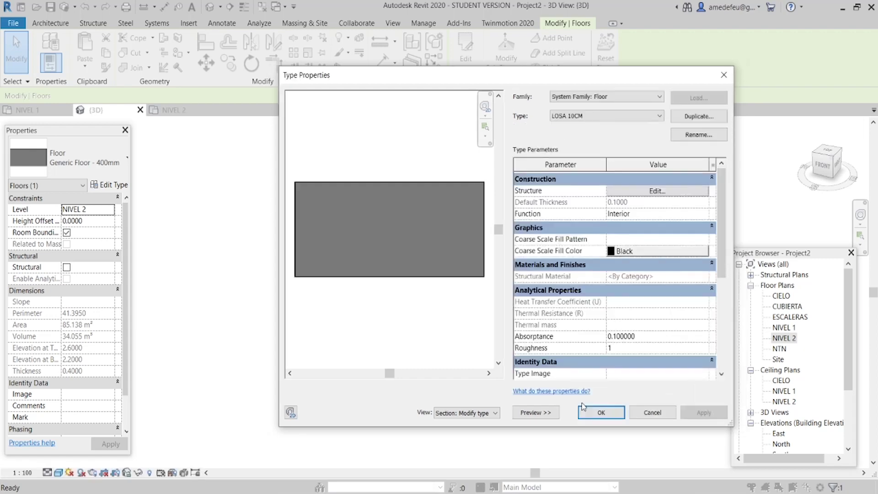
pyautogui.click(599, 410)
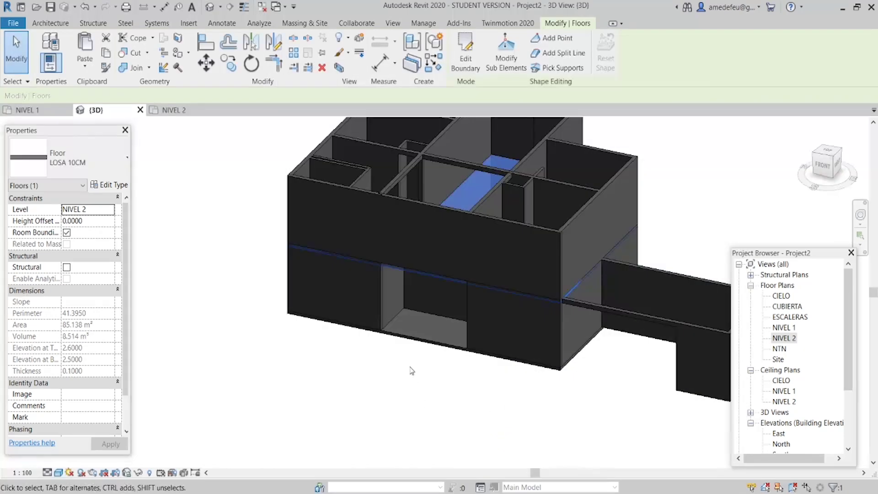
# Step: Orbit the 3D view to inspect the thinner NIVEL 2 and NIVEL 1 slabs
pyautogui.click(352, 360)
pyautogui.moveTo(352, 360)
pyautogui.keyDown('shift'); pyautogui.mouseDown(button='middle')
pyautogui.moveTo(413, 360)
pyautogui.moveTo(613, 246)
pyautogui.moveTo(463, 334)
pyautogui.mouseUp(button='middle'); pyautogui.keyUp('shift')
pyautogui.click(613, 245)
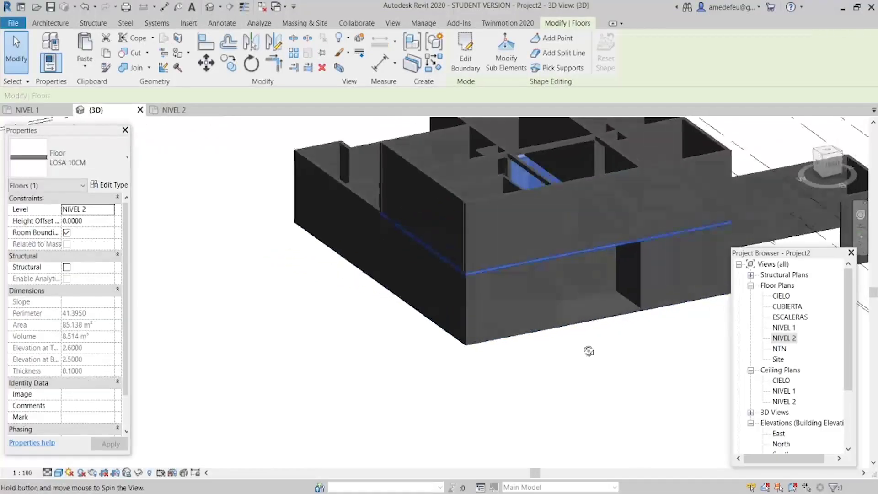
pyautogui.click(463, 334)
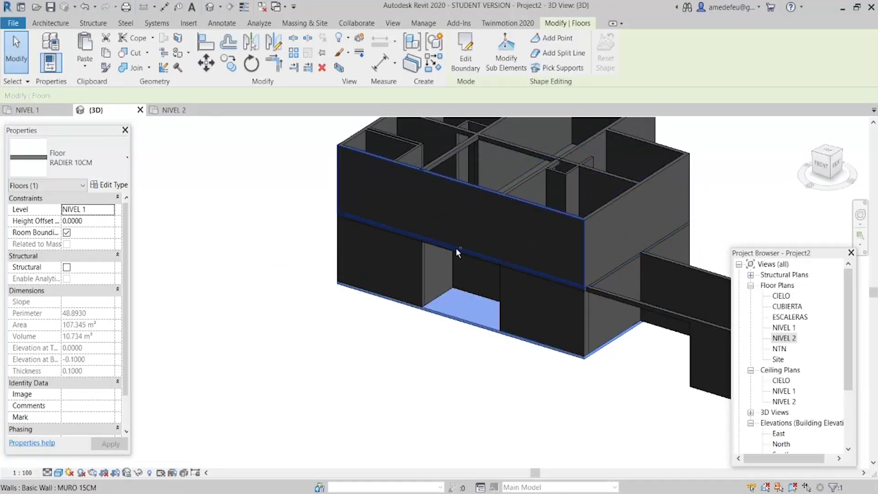
pyautogui.moveTo(527, 299)
pyautogui.keyDown('shift'); pyautogui.mouseDown(button='middle')
pyautogui.moveTo(430, 274)
pyautogui.moveTo(412, 320)
pyautogui.mouseUp(button='middle'); pyautogui.keyUp('shift')
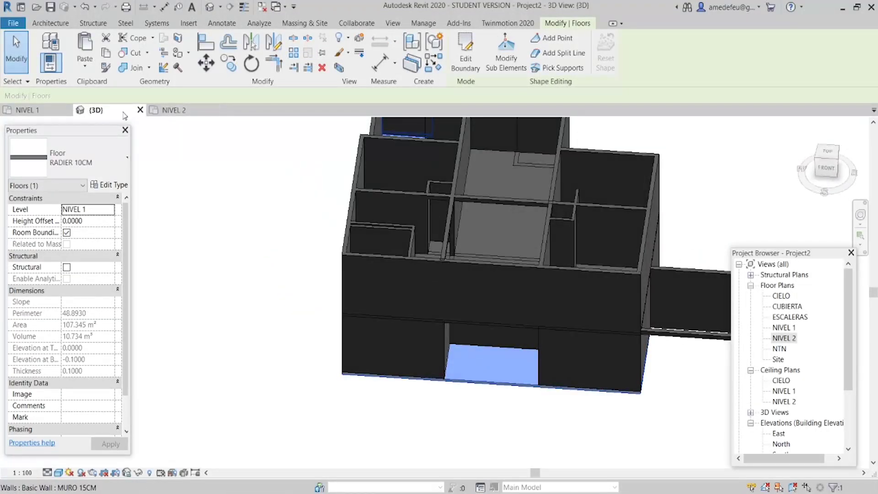
pyautogui.click(43, 110)
# Step: Edit the NIVEL 1 floor boundary and draw the first top and vertical line segments
pyautogui.scroll(-1, 474, 256)
pyautogui.scroll(-1, 474, 256)
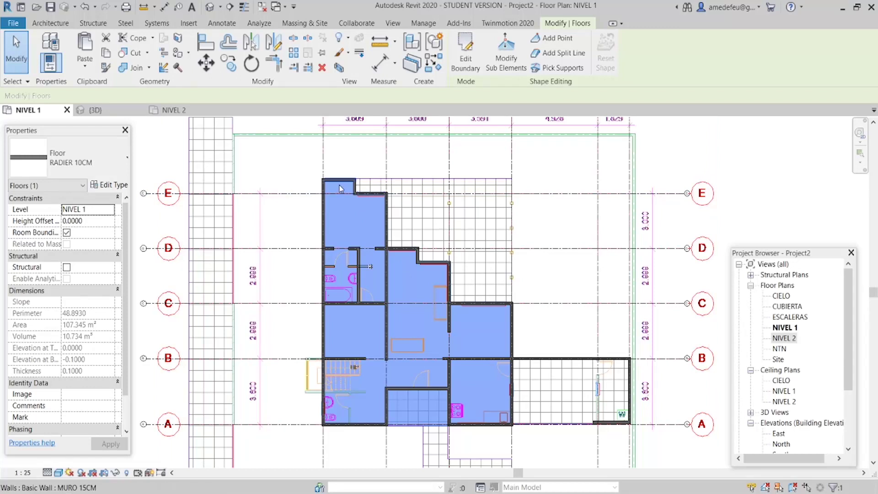
pyautogui.scroll(2, 341, 187)
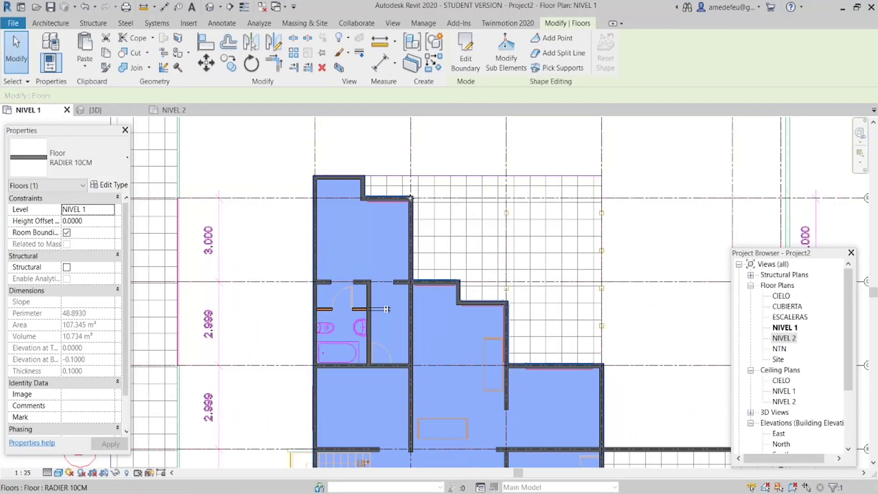
pyautogui.doubleClick(389, 228)
pyautogui.click(537, 144)
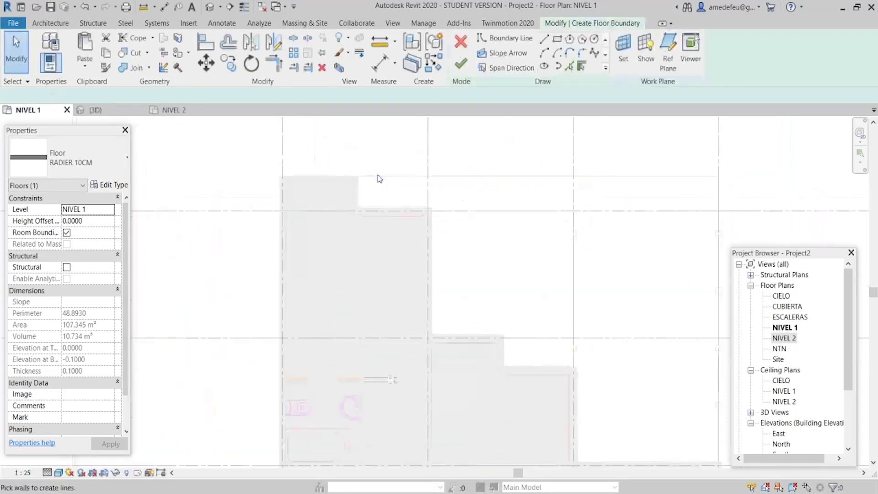
pyautogui.click(544, 38)
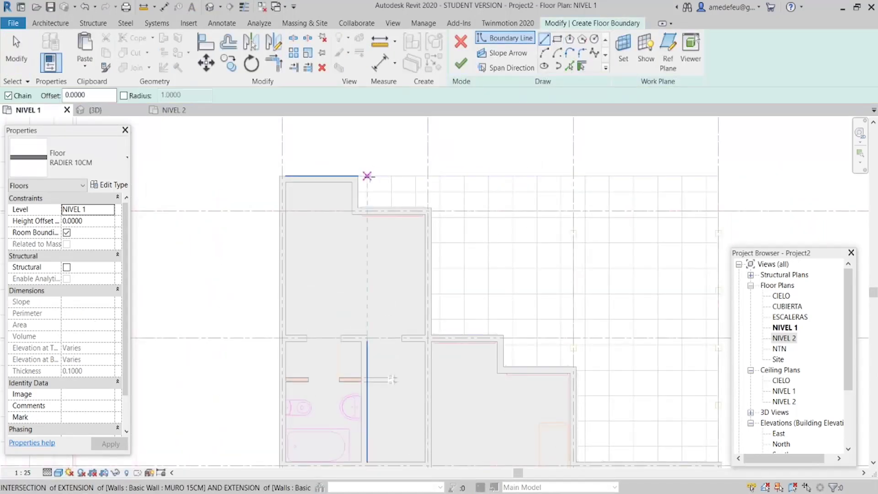
pyautogui.click(358, 175)
pyautogui.moveTo(627, 177); pyautogui.dragTo(388, 140, button='middle')
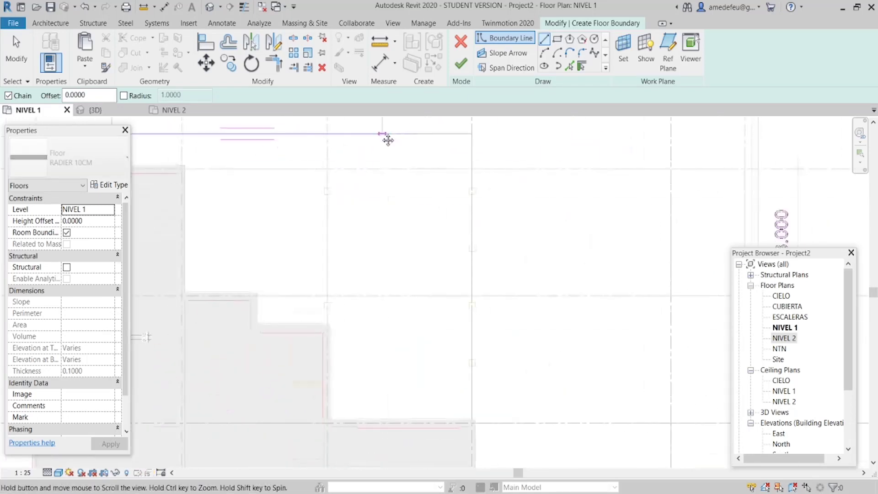
pyautogui.click(474, 134)
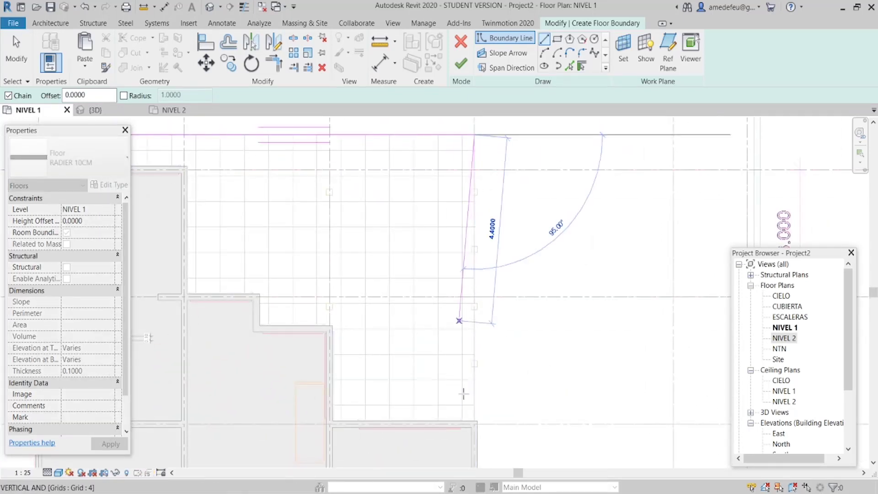
pyautogui.scroll(2, 473, 418)
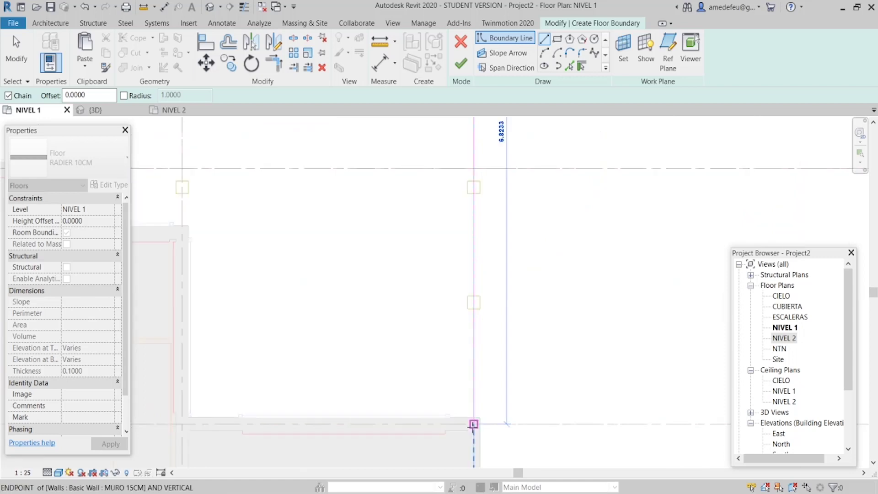
pyautogui.scroll(2, 474, 418)
pyautogui.click(475, 410)
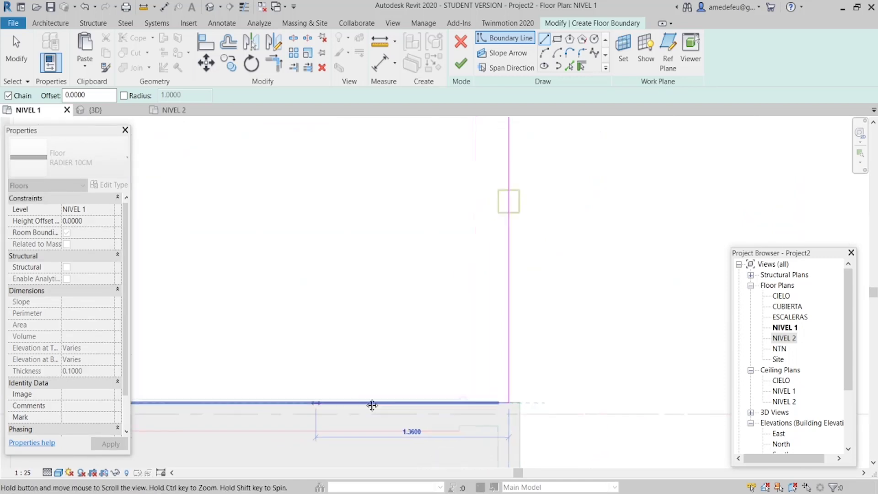
# Step: Continue the boundary lines around the wall corners to close the upper-right loop
pyautogui.moveTo(331, 413); pyautogui.dragTo(411, 372, button='middle')
pyautogui.click(411, 372)
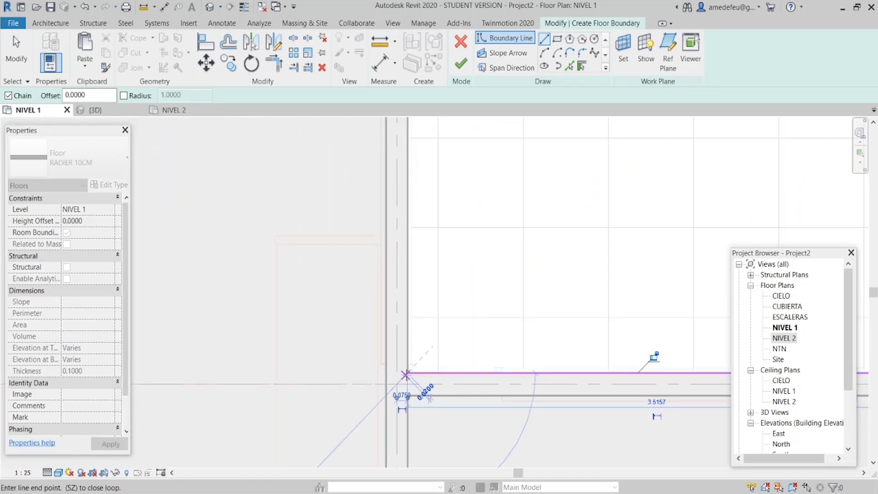
pyautogui.scroll(2, 409, 356)
pyautogui.scroll(2, 407, 310)
pyautogui.click(411, 262)
pyautogui.moveTo(244, 274); pyautogui.dragTo(594, 317, button='middle')
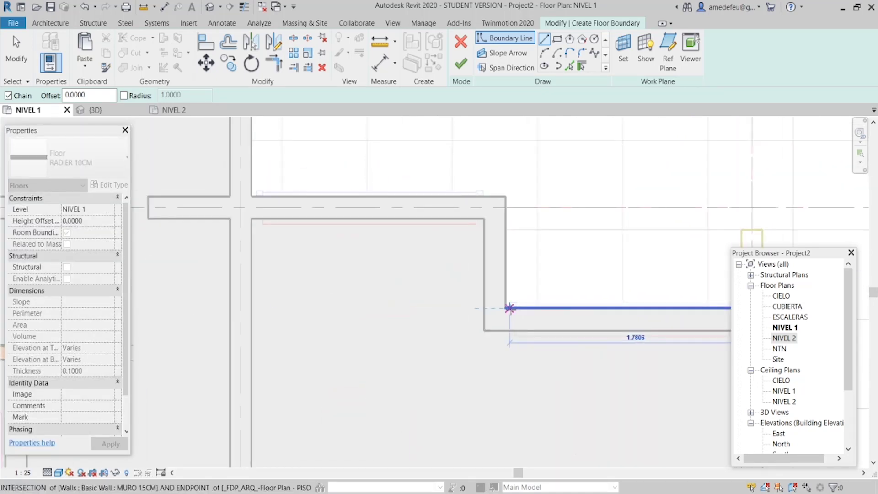
pyautogui.click(505, 308)
pyautogui.click(496, 197)
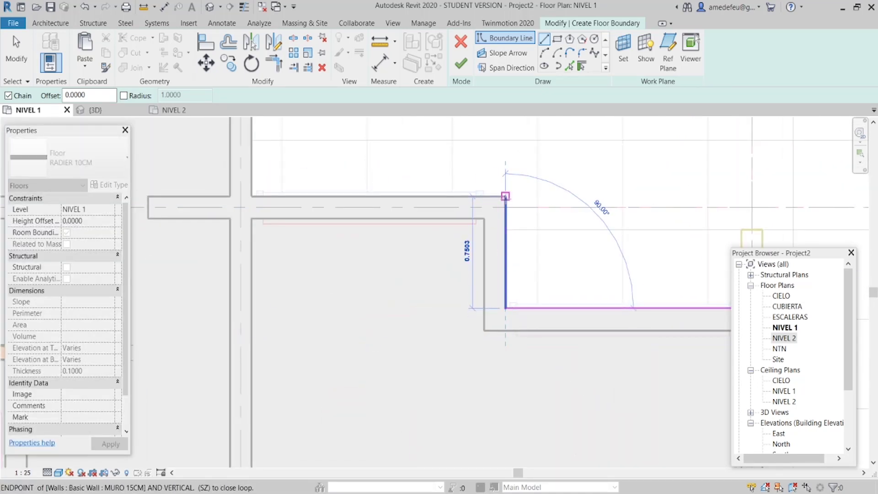
pyautogui.click(253, 197)
pyautogui.moveTo(297, 205); pyautogui.dragTo(321, 273, button='middle')
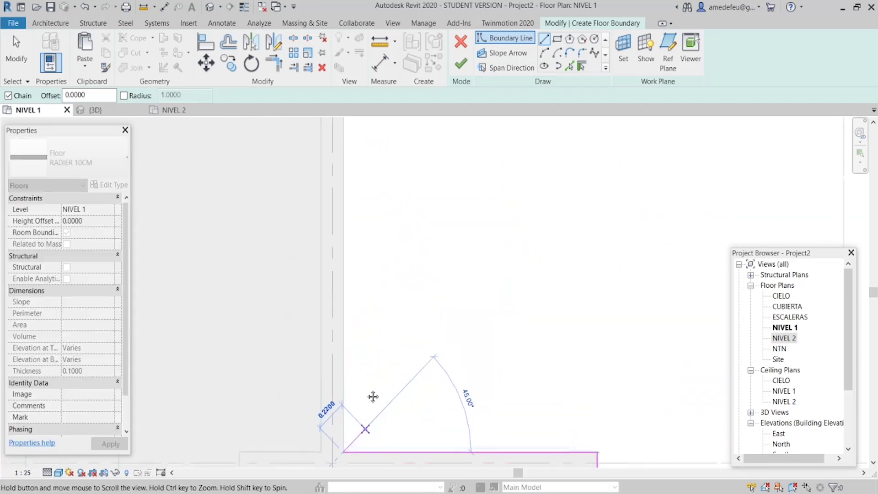
pyautogui.click(322, 274)
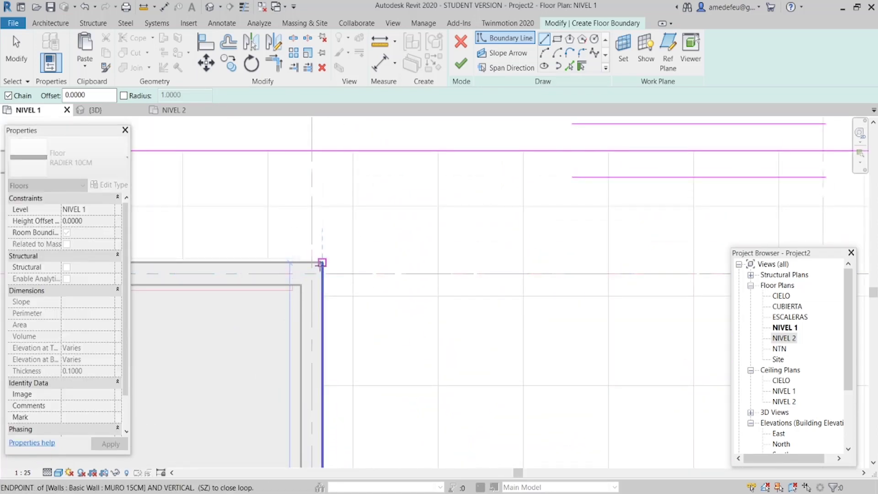
pyautogui.moveTo(339, 277); pyautogui.dragTo(462, 258, button='middle')
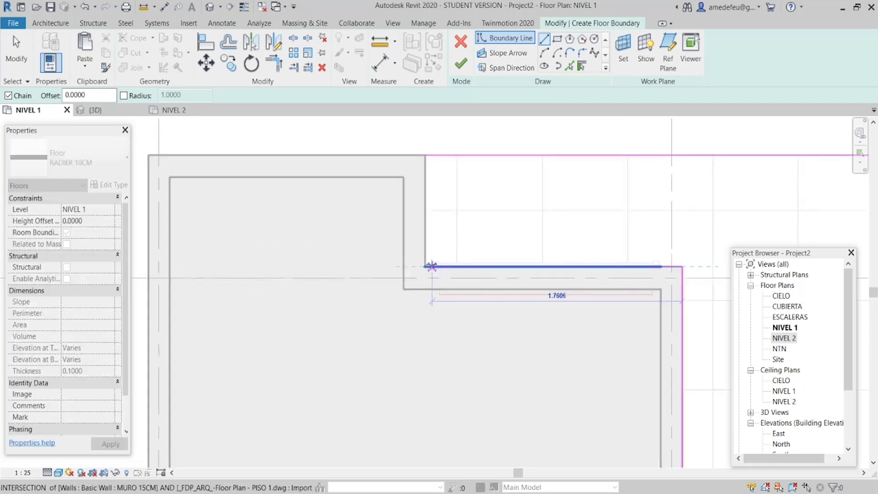
pyautogui.click(425, 266)
pyautogui.click(425, 156)
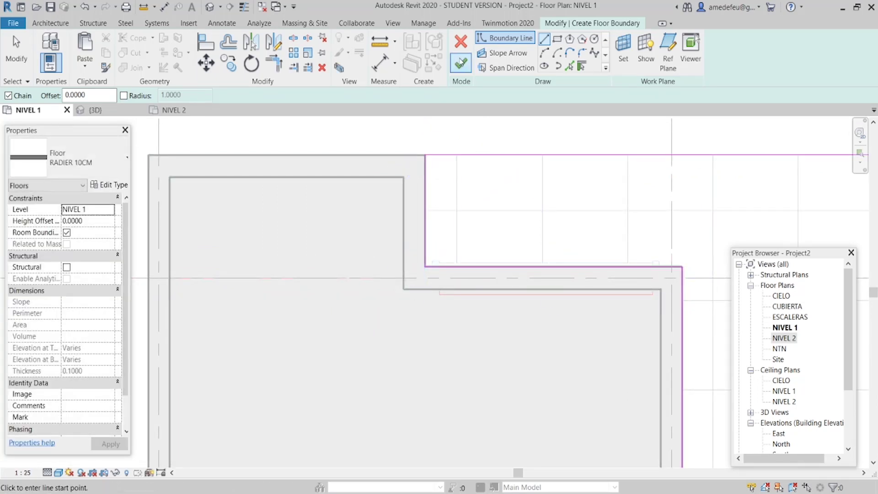
# Step: Pan to the lower-right room and end the line drawing
pyautogui.scroll(-3, 517, 215)
pyautogui.scroll(2, 357, 231)
pyautogui.scroll(-2, 501, 267)
pyautogui.moveTo(501, 267); pyautogui.dragTo(412, 171, button='middle')
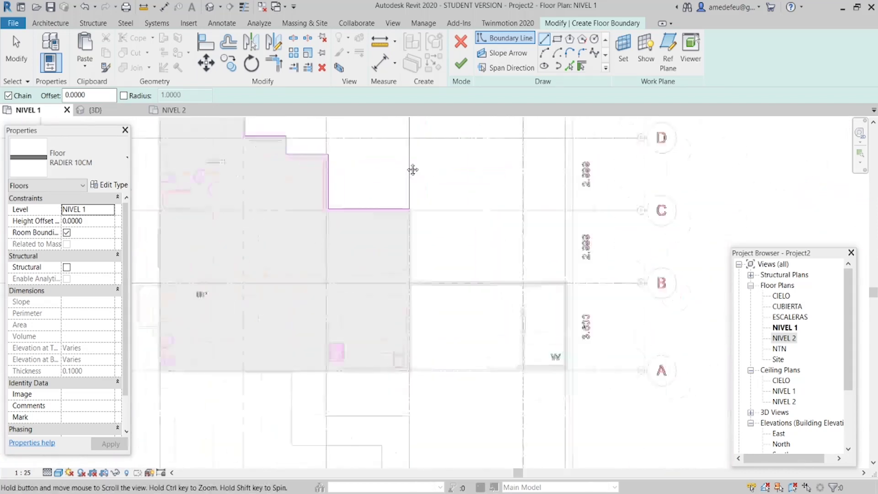
pyautogui.scroll(-2, 480, 255)
pyautogui.scroll(3, 434, 339)
pyautogui.press('Escape')
pyautogui.scroll(2, 437, 342)
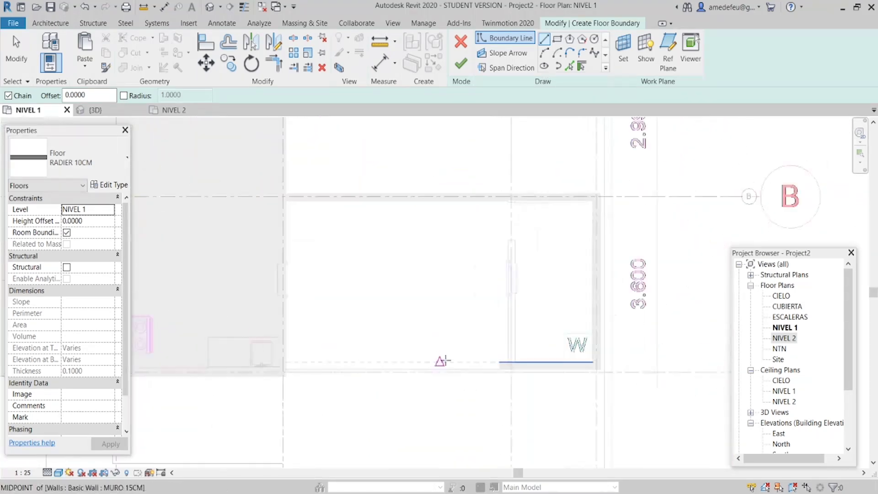
pyautogui.press('Escape')
pyautogui.scroll(3, 597, 366)
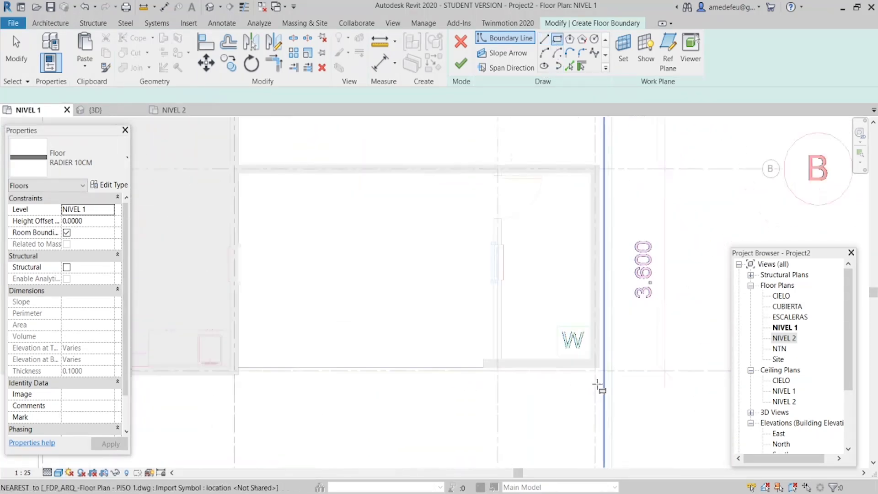
# Step: Add a rectangle boundary around the room between grids A and B and finish the 64.366 m² floor
pyautogui.press('l')
pyautogui.press('i')
pyautogui.click(598, 356)
pyautogui.scroll(-2, 598, 357)
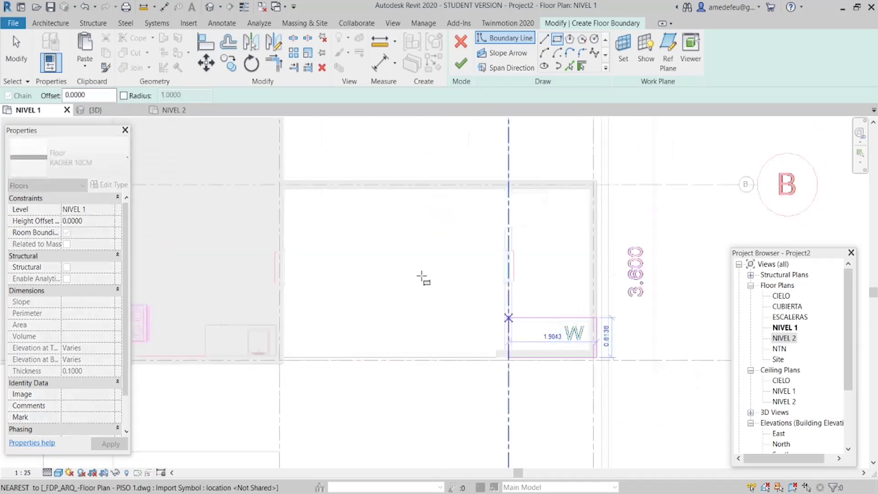
pyautogui.scroll(1, 282, 198)
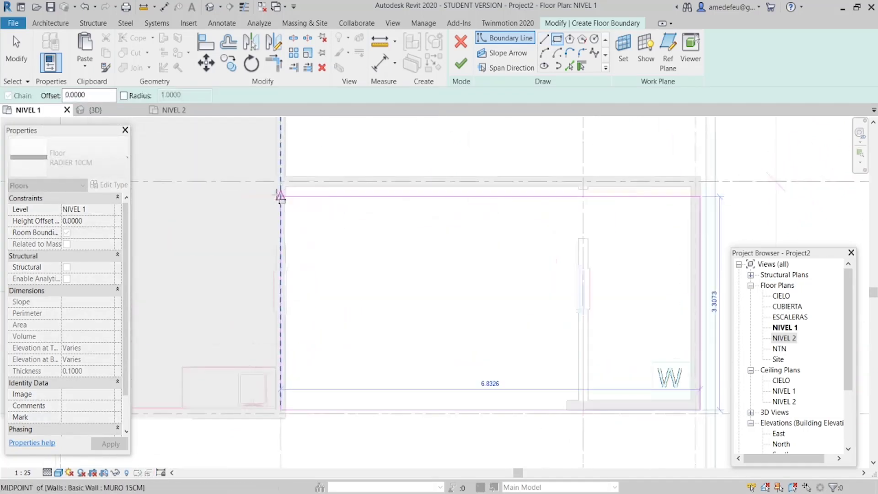
pyautogui.click(286, 176)
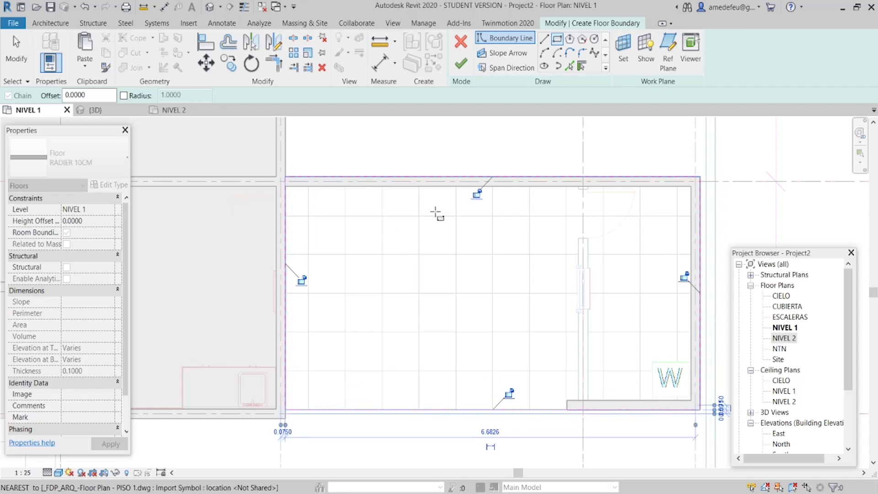
pyautogui.click(461, 64)
pyautogui.scroll(-3, 501, 254)
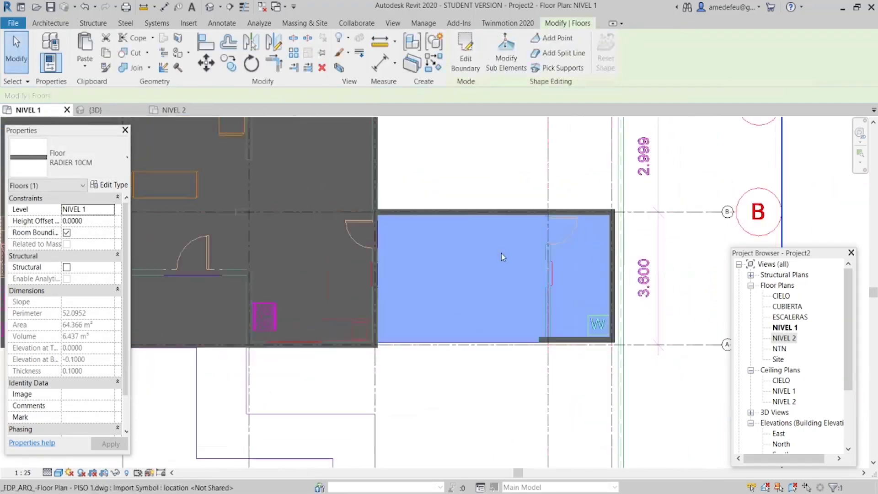
pyautogui.scroll(-2, 480, 198)
pyautogui.click(477, 201)
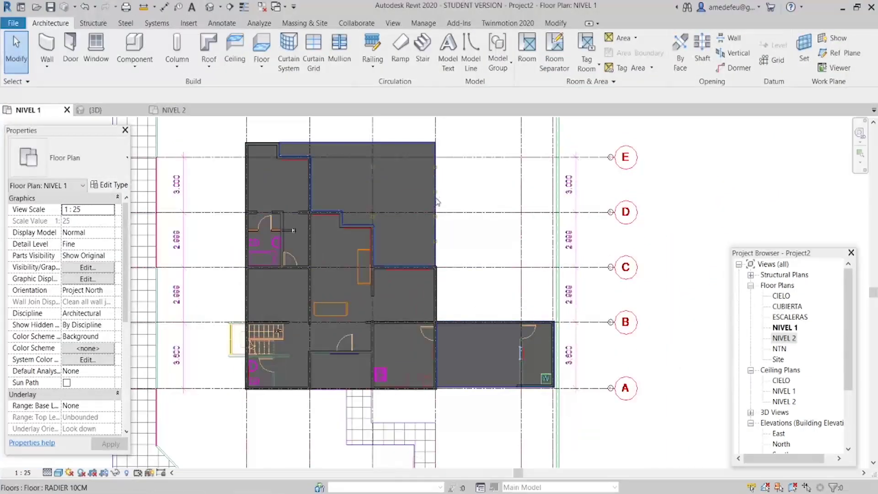
pyautogui.click(437, 201)
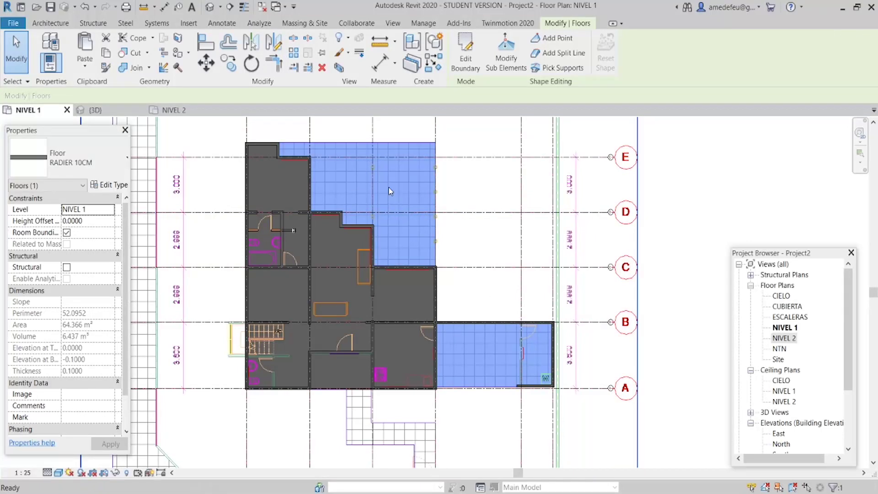
pyautogui.press('Escape')
pyautogui.scroll(2, 390, 188)
pyautogui.click(458, 177)
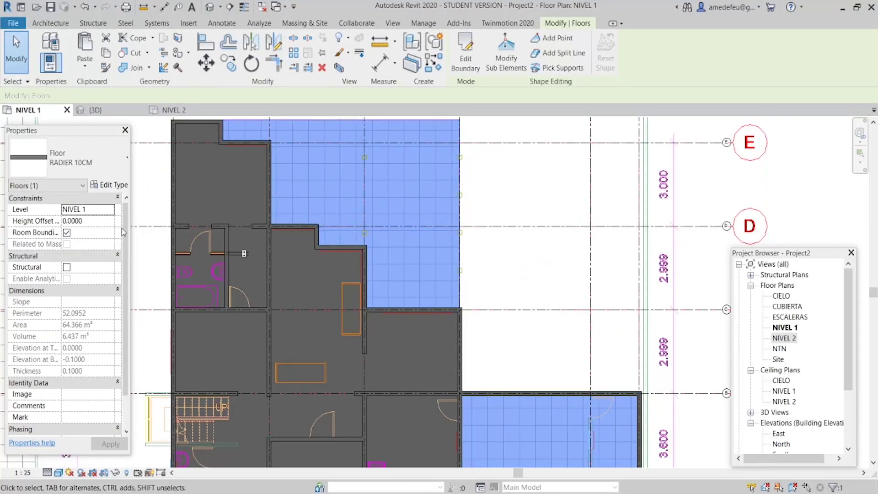
# Step: Duplicate the RADIER 10CM type as SUELO ESPECIAL and open its structure layer's material
pyautogui.click(110, 185)
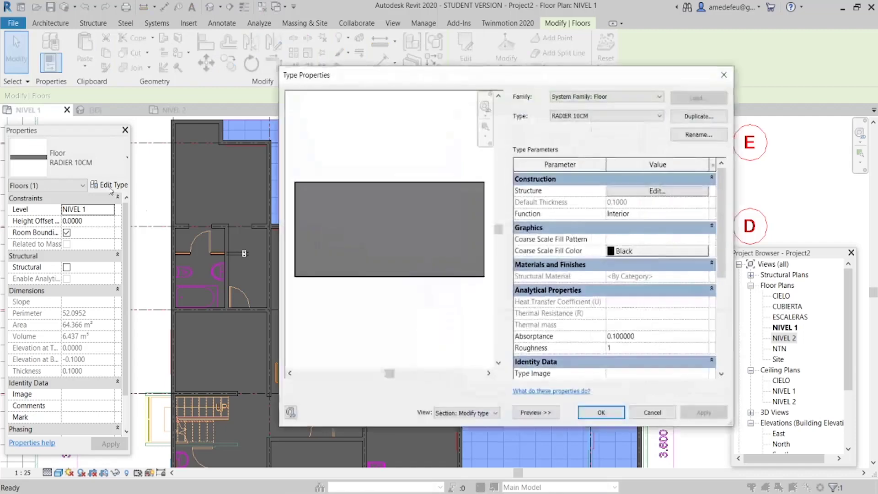
pyautogui.click(695, 118)
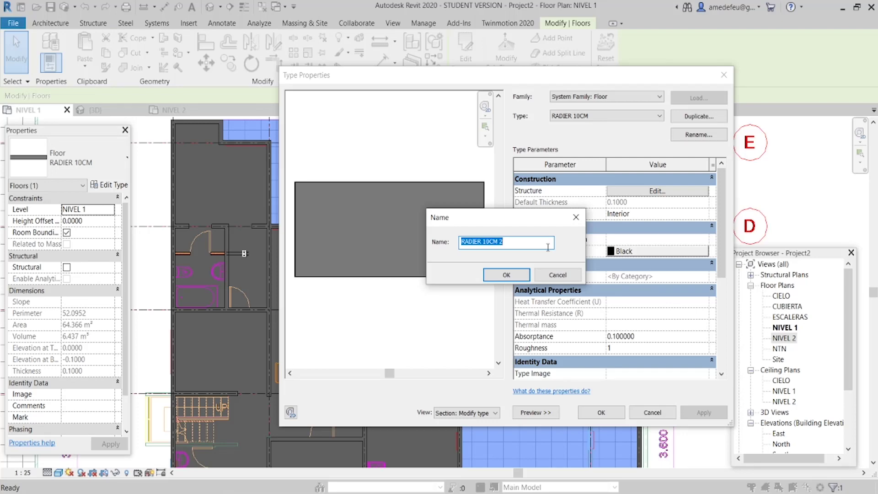
pyautogui.write('SUELO ESPECIAL')
pyautogui.click(506, 275)
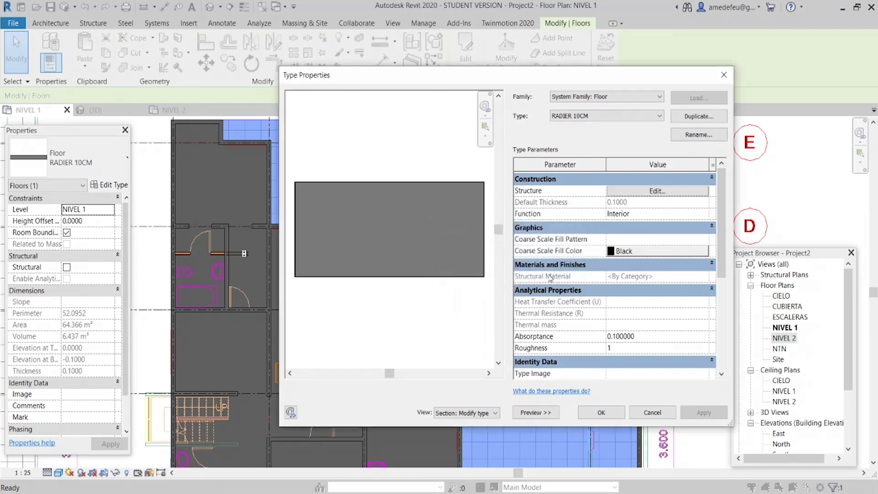
pyautogui.click(649, 192)
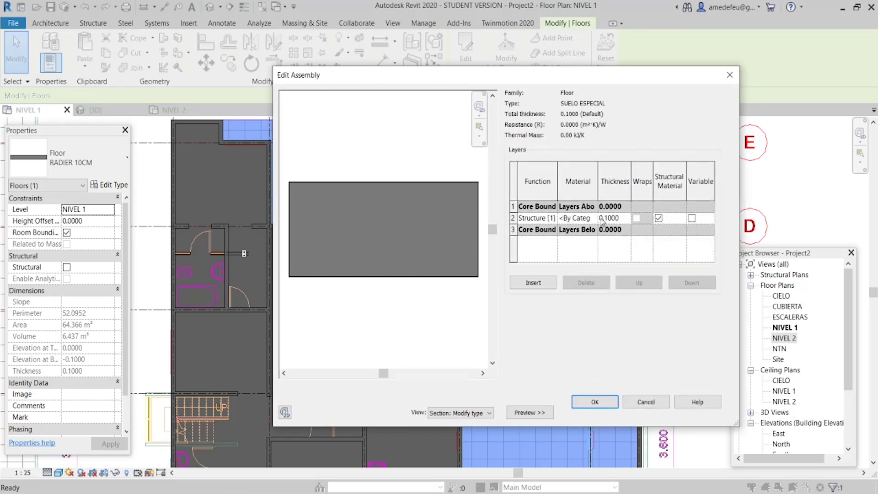
pyautogui.click(554, 223)
# Step: Open the structure layer's Material Browser and preview the Underground Walls and System-Zones materials
pyautogui.click(594, 219)
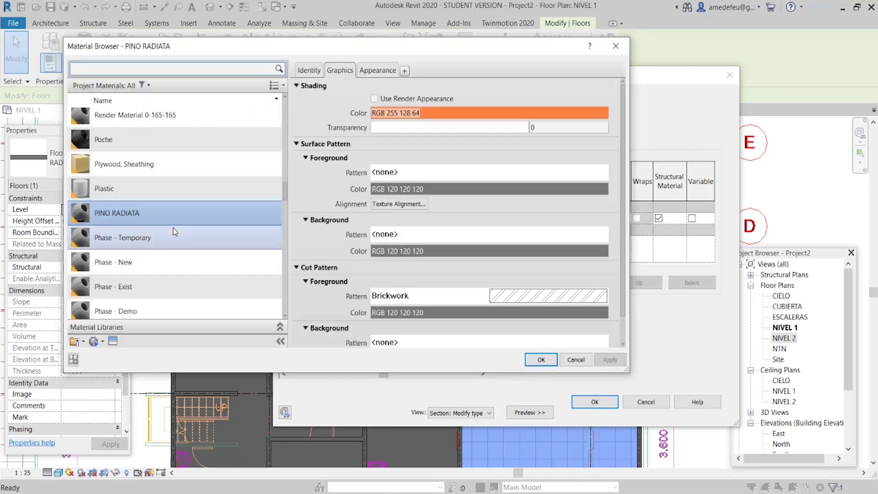
pyautogui.scroll(2, 172, 243)
pyautogui.scroll(3, 173, 245)
pyautogui.scroll(3, 174, 248)
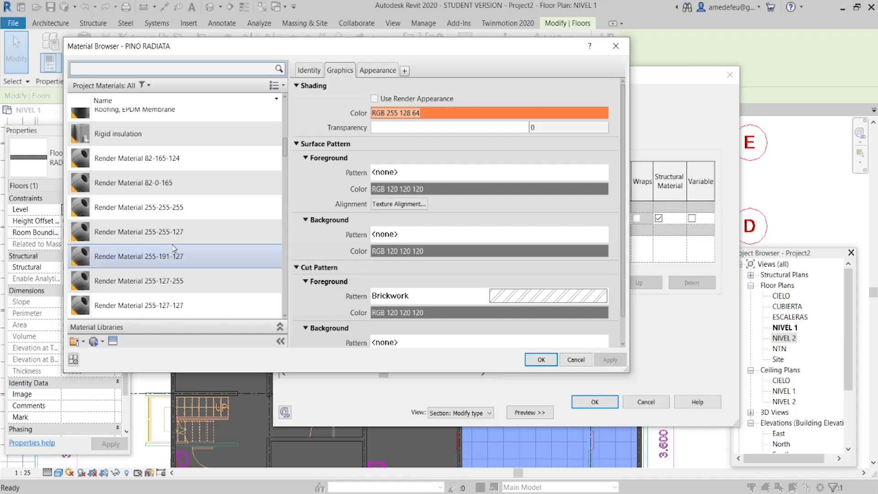
pyautogui.scroll(3, 174, 248)
pyautogui.scroll(3, 174, 248)
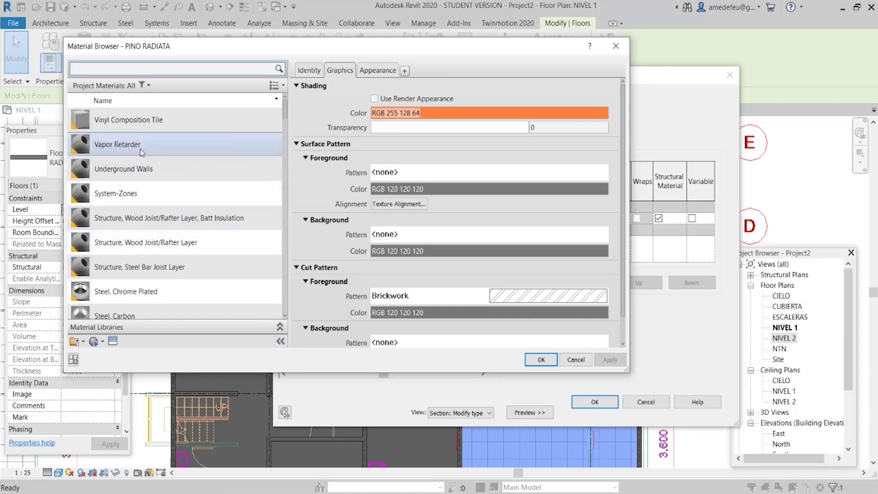
pyautogui.click(137, 170)
pyautogui.click(137, 194)
pyautogui.scroll(-5, 144, 250)
pyautogui.scroll(3, 144, 251)
pyautogui.scroll(3, 145, 252)
pyautogui.scroll(2, 146, 253)
pyautogui.scroll(3, 147, 255)
pyautogui.scroll(-5, 147, 255)
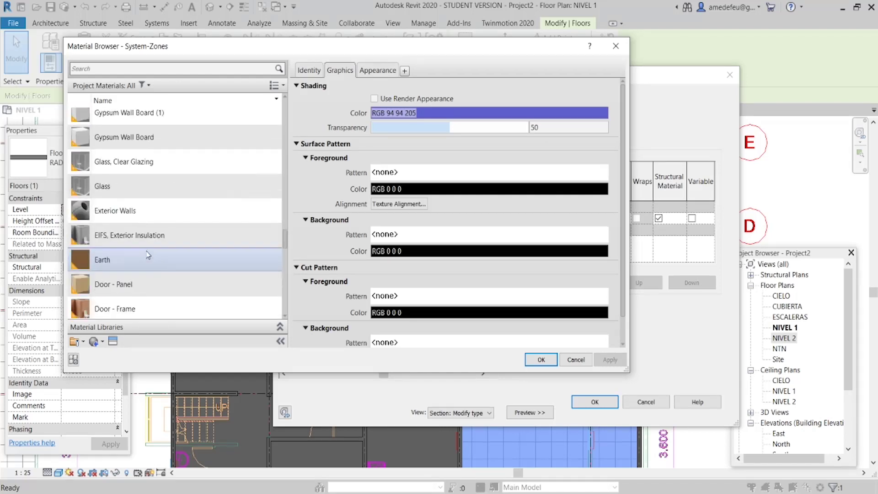
pyautogui.scroll(-4, 147, 254)
pyautogui.scroll(-4, 148, 255)
pyautogui.scroll(-4, 147, 255)
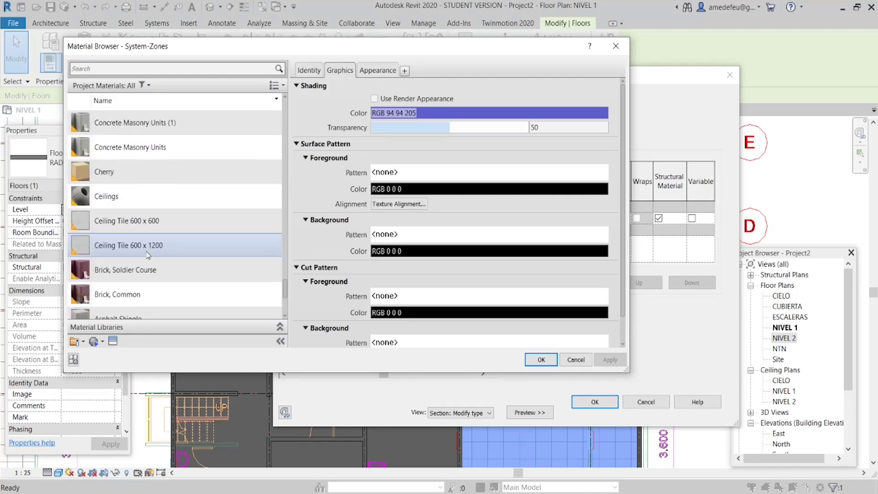
pyautogui.scroll(-4, 148, 255)
# Step: Choose Ceiling Tile 600 x 600 after comparing Asphalt Shingle and Ceiling Tile 600 x 1200, checking its appearance
pyautogui.click(120, 182)
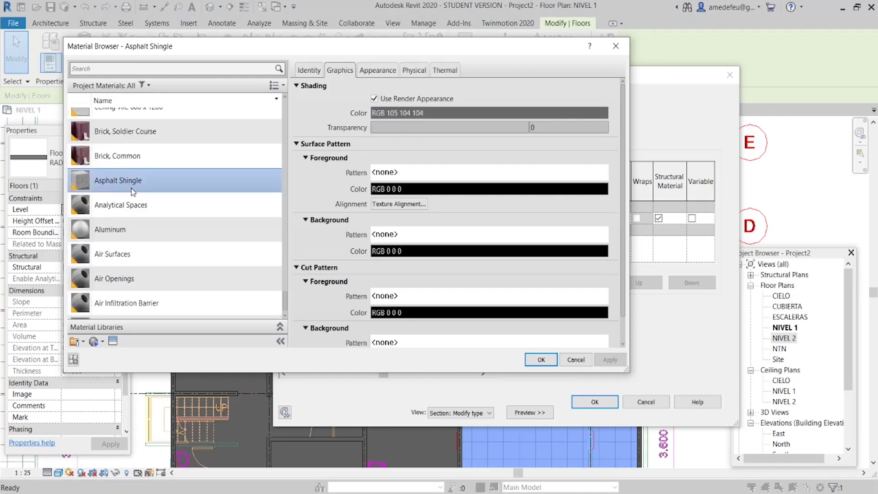
pyautogui.scroll(1, 137, 179)
pyautogui.click(136, 179)
pyautogui.click(128, 155)
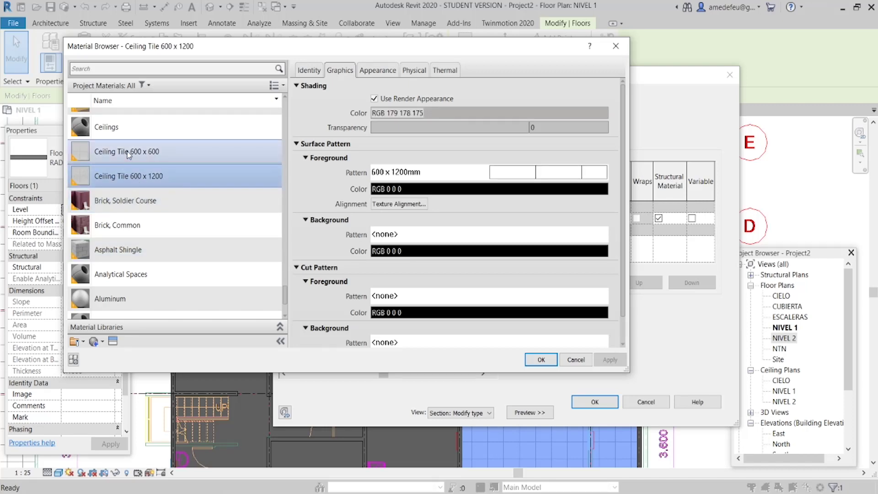
pyautogui.click(378, 72)
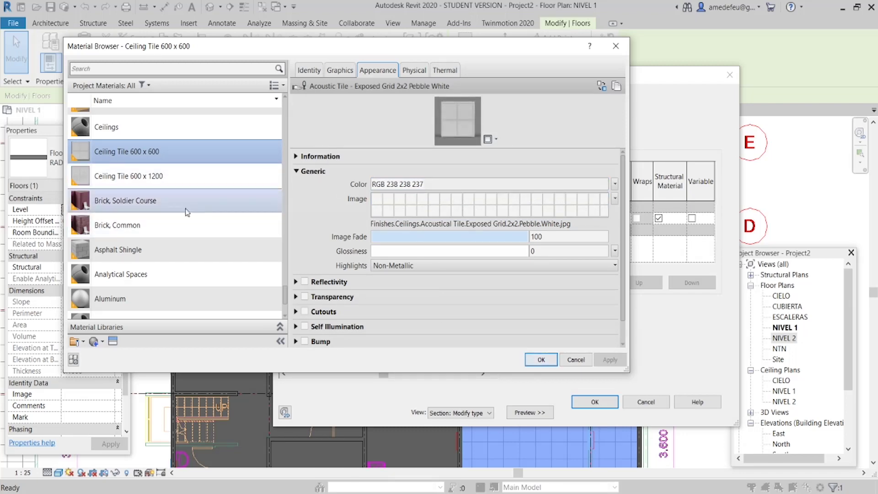
# Step: Confirm Ceiling Tile 600 x 600 for the layer and apply SUELO ESPECIAL to the NIVEL 1 floor
pyautogui.click(541, 360)
pyautogui.click(595, 403)
pyautogui.click(600, 413)
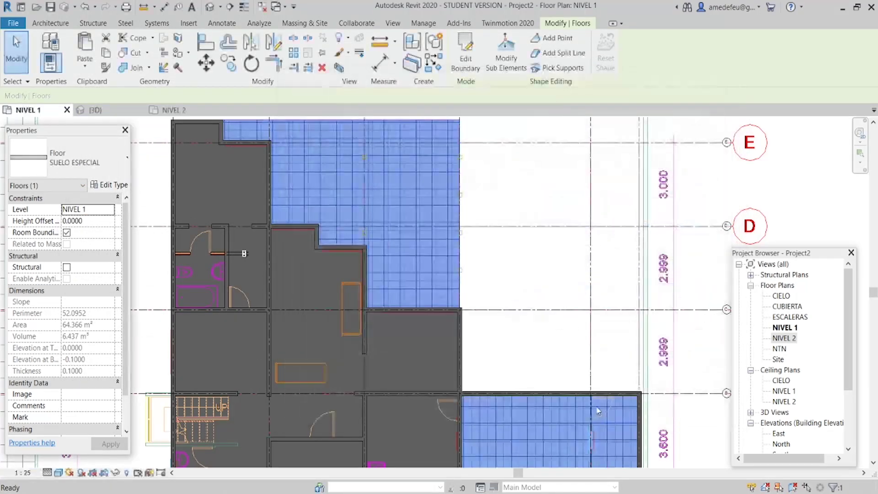
# Step: Deselect and pan around the NIVEL 1 plan, then orbit the house in the {3D} view
pyautogui.click(506, 282)
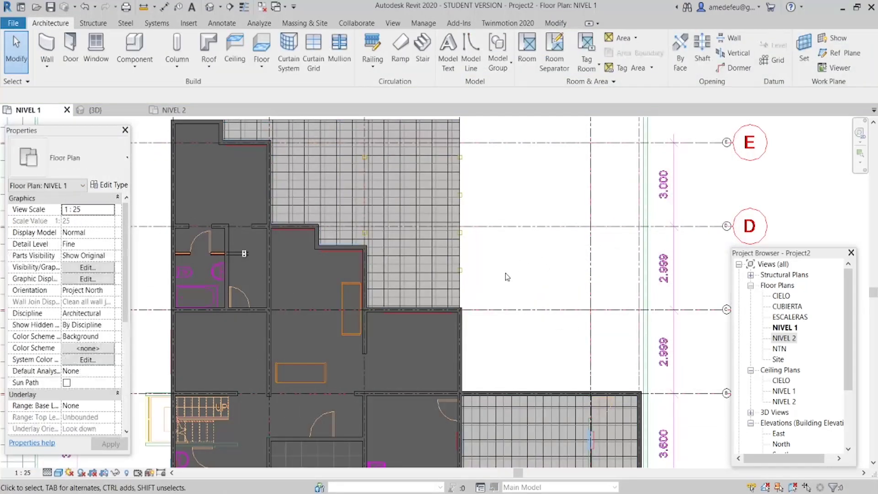
pyautogui.scroll(-2, 506, 273)
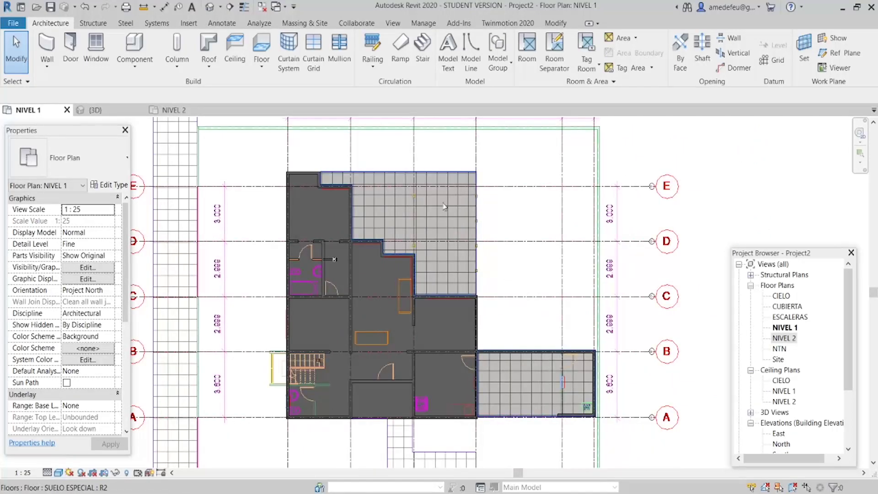
pyautogui.moveTo(301, 177); pyautogui.dragTo(377, 195, button='middle')
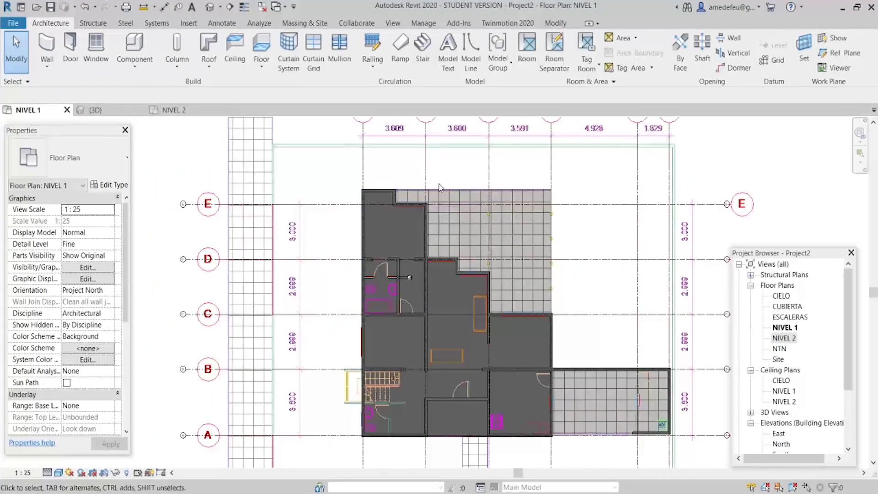
pyautogui.moveTo(627, 349); pyautogui.dragTo(592, 246, button='middle')
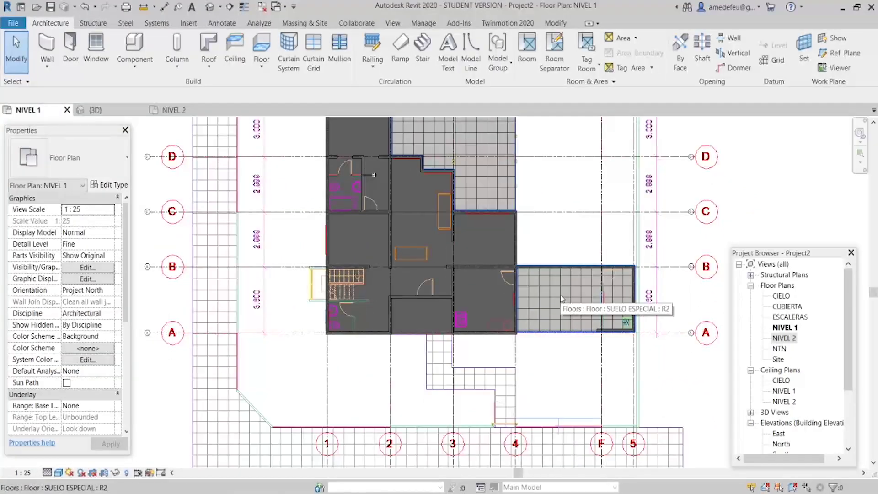
pyautogui.moveTo(542, 216); pyautogui.dragTo(517, 333, button='middle')
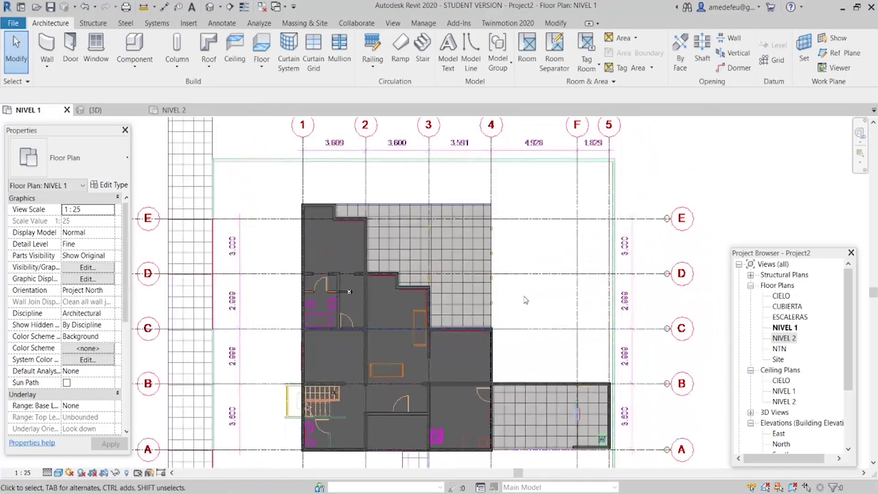
pyautogui.click(87, 111)
pyautogui.moveTo(480, 420)
pyautogui.keyDown('shift'); pyautogui.mouseDown(button='middle')
pyautogui.moveTo(591, 422)
pyautogui.moveTo(568, 444)
pyautogui.moveTo(513, 447)
pyautogui.mouseUp(button='middle'); pyautogui.keyUp('shift')
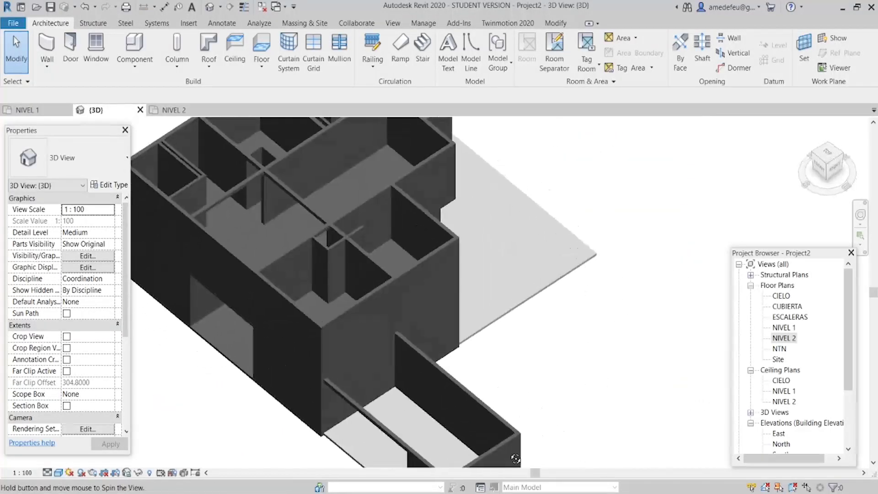
pyautogui.click(507, 320)
pyautogui.scroll(-3, 506, 320)
pyautogui.moveTo(506, 320)
pyautogui.keyDown('shift'); pyautogui.mouseDown(button='middle')
pyautogui.moveTo(661, 328)
pyautogui.moveTo(633, 386)
pyautogui.moveTo(503, 401)
pyautogui.mouseUp(button='middle'); pyautogui.keyUp('shift')
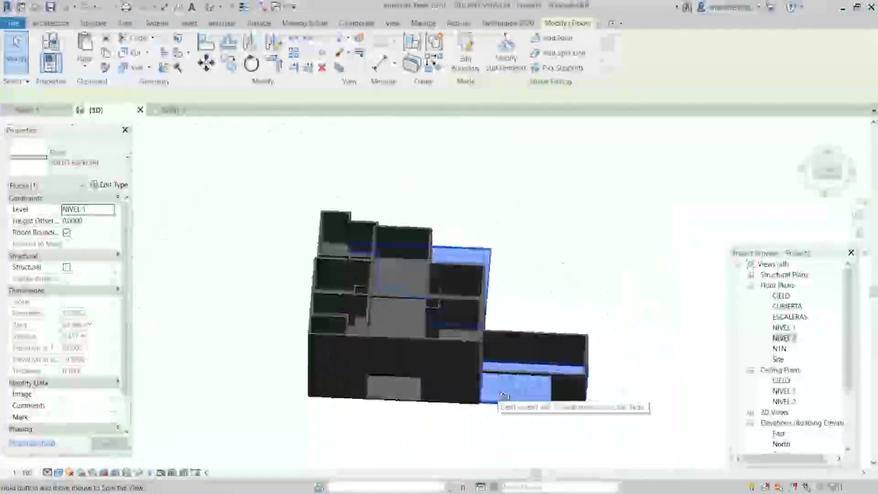
pyautogui.press('Escape')
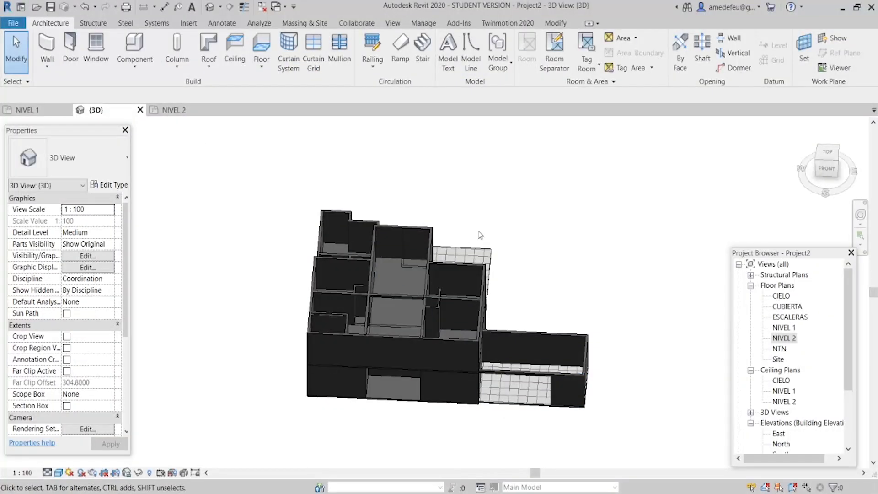
pyautogui.moveTo(251, 284)
pyautogui.keyDown('shift'); pyautogui.mouseDown(button='middle')
pyautogui.moveTo(437, 280)
pyautogui.moveTo(588, 379)
pyautogui.mouseUp(button='middle'); pyautogui.keyUp('shift')
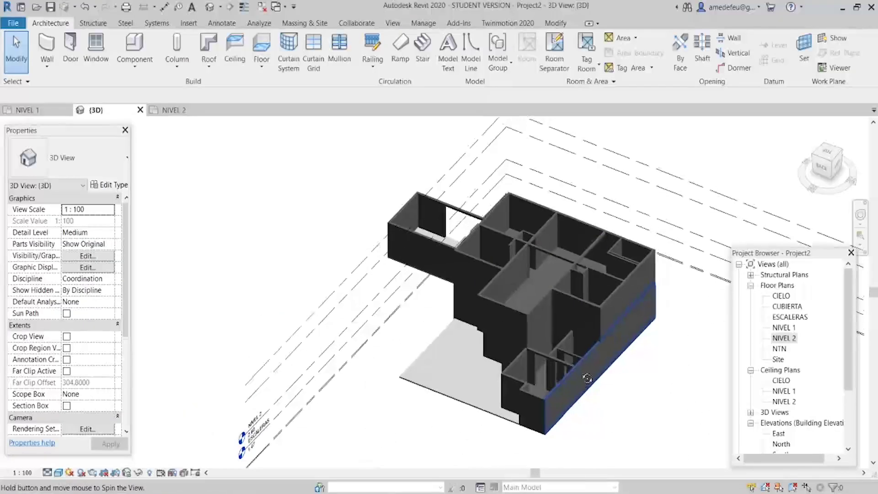
pyautogui.moveTo(588, 380)
pyautogui.keyDown('shift'); pyautogui.mouseDown(button='middle')
pyautogui.moveTo(529, 369)
pyautogui.moveTo(362, 392)
pyautogui.moveTo(503, 366)
pyautogui.moveTo(564, 377)
pyautogui.mouseUp(button='middle'); pyautogui.keyUp('shift')
pyautogui.click(529, 369)
pyautogui.click(503, 365)
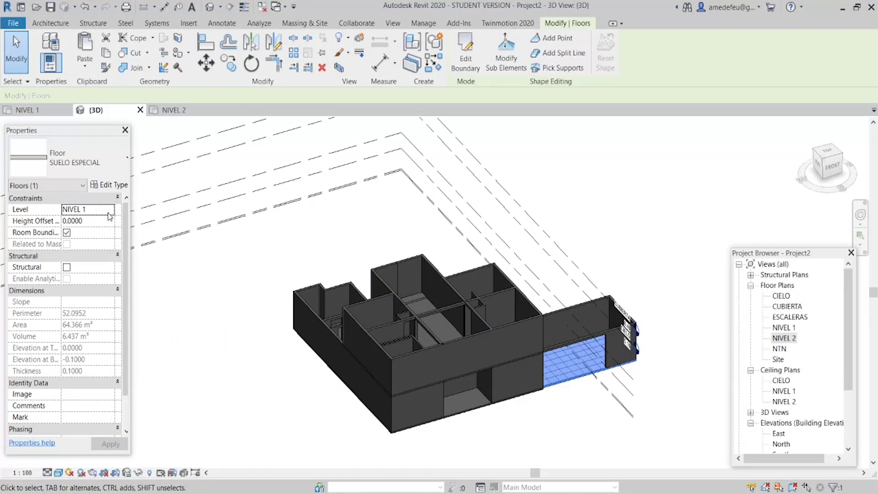
pyautogui.click(110, 213)
pyautogui.click(73, 259)
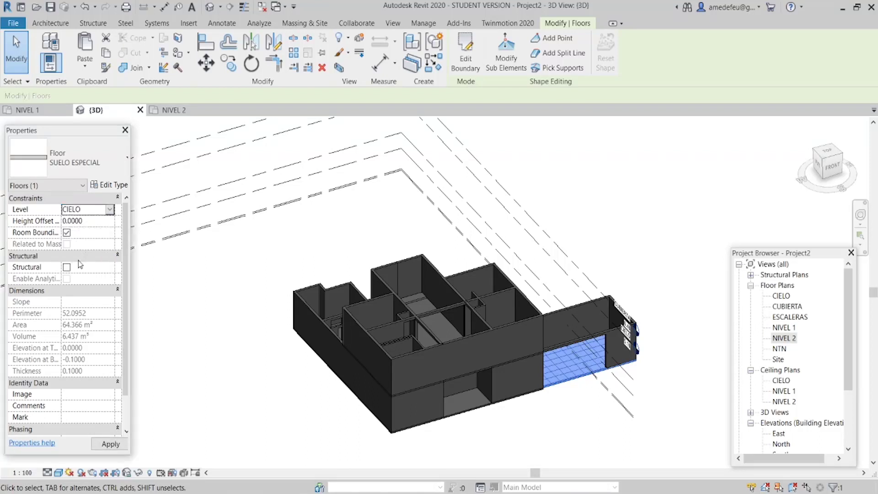
pyautogui.click(110, 211)
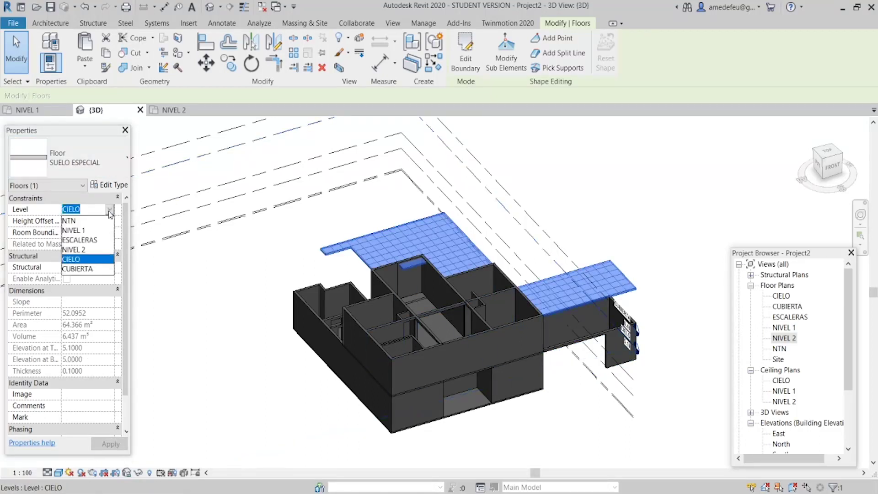
pyautogui.click(77, 269)
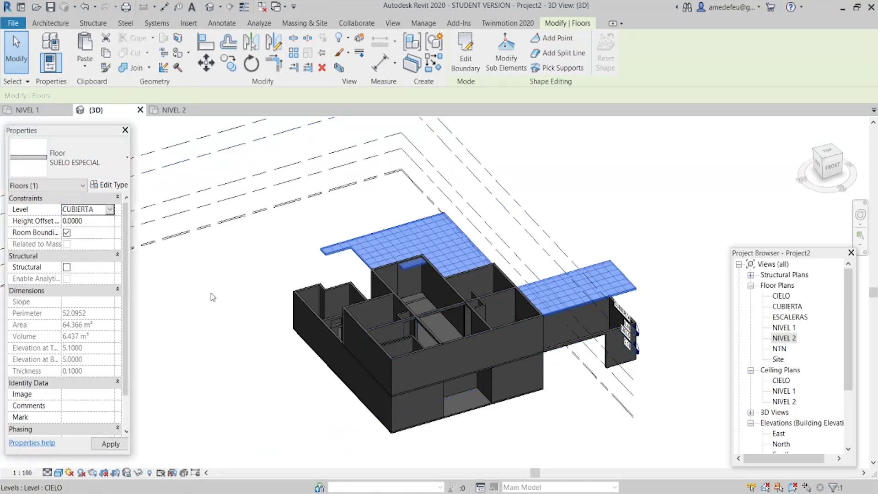
pyautogui.click(110, 214)
pyautogui.click(73, 229)
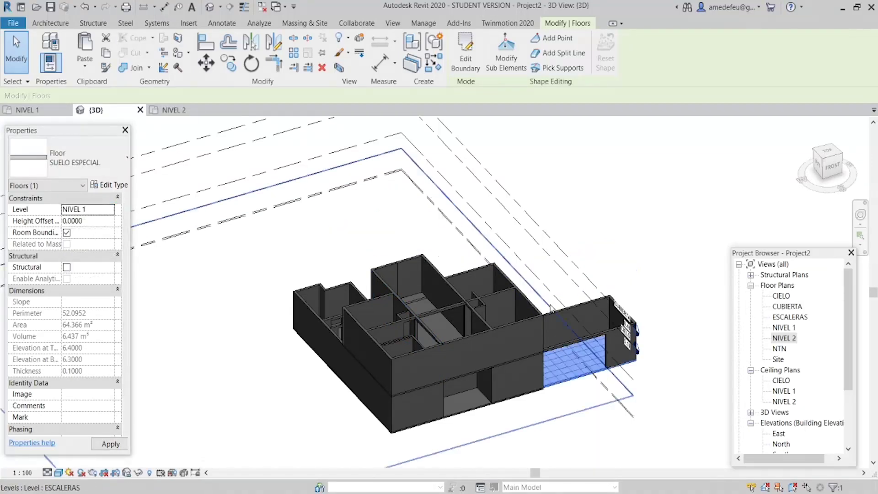
pyautogui.moveTo(683, 424)
pyautogui.keyDown('shift'); pyautogui.mouseDown(button='middle')
pyautogui.moveTo(641, 353)
pyautogui.moveTo(519, 372)
pyautogui.moveTo(482, 421)
pyautogui.moveTo(413, 415)
pyautogui.moveTo(521, 437)
pyautogui.moveTo(578, 432)
pyautogui.mouseUp(button='middle'); pyautogui.keyUp('shift')
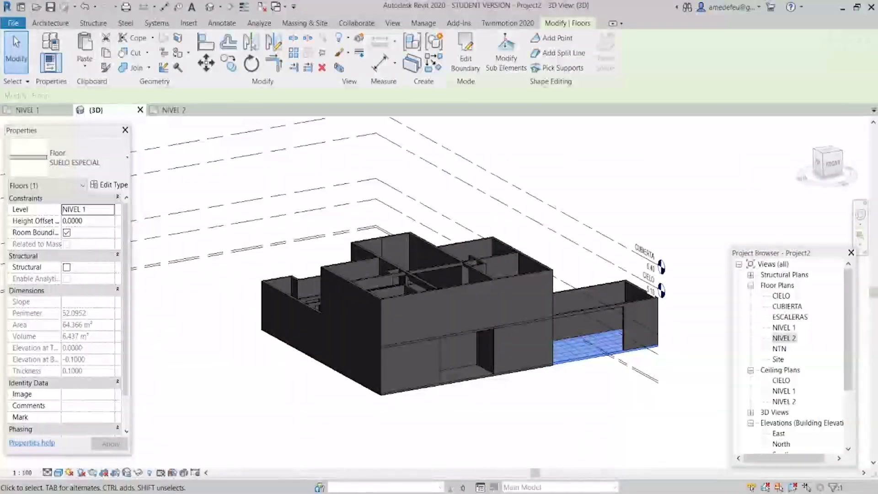